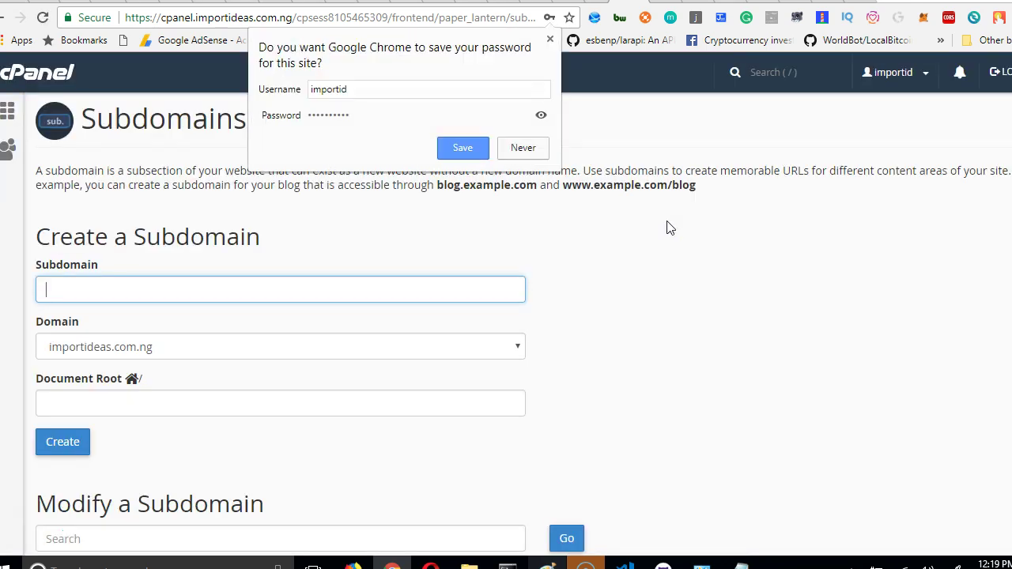
Save the cPanel login in Chrome, then go from Home to the Subdomains page under Domains.
left_click(464, 150)
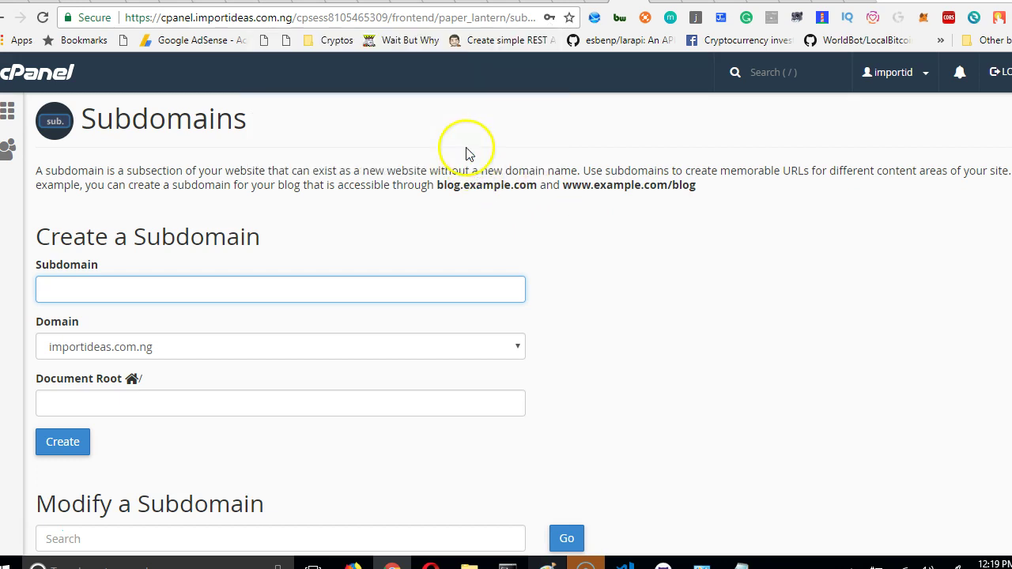
left_click(14, 75)
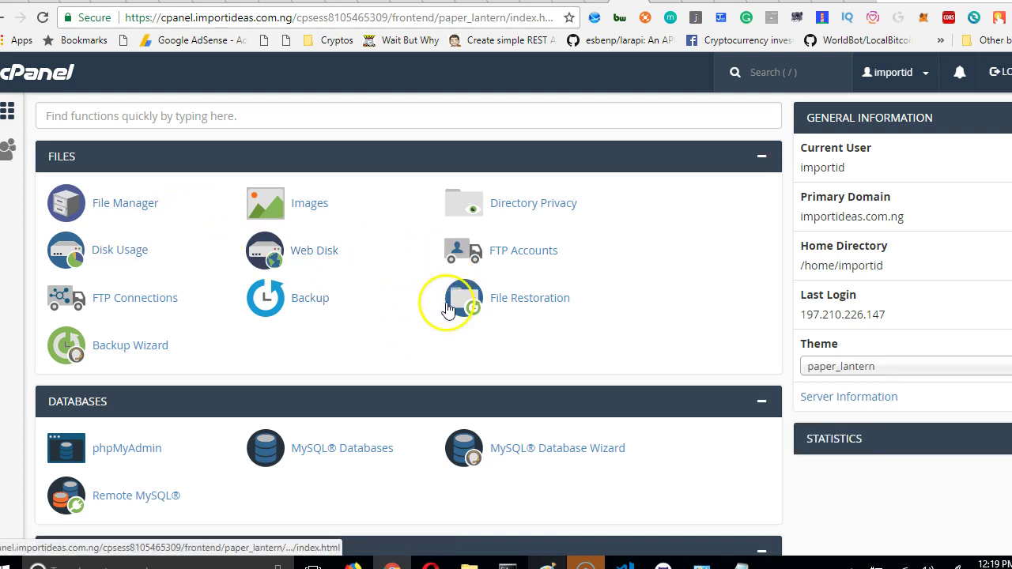
scroll(446, 308, "down", 2)
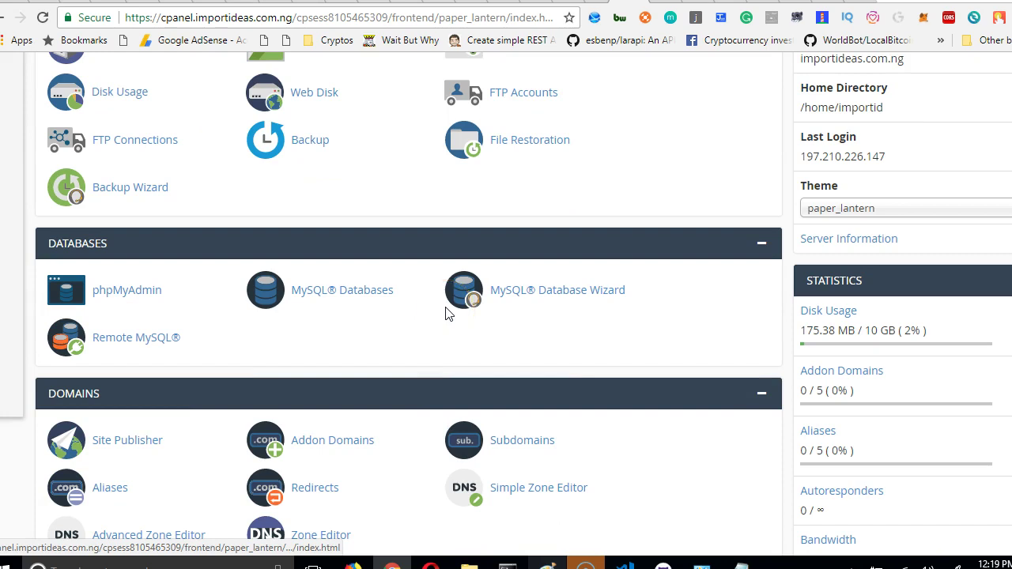
scroll(447, 314, "down", 3)
left_click(521, 212)
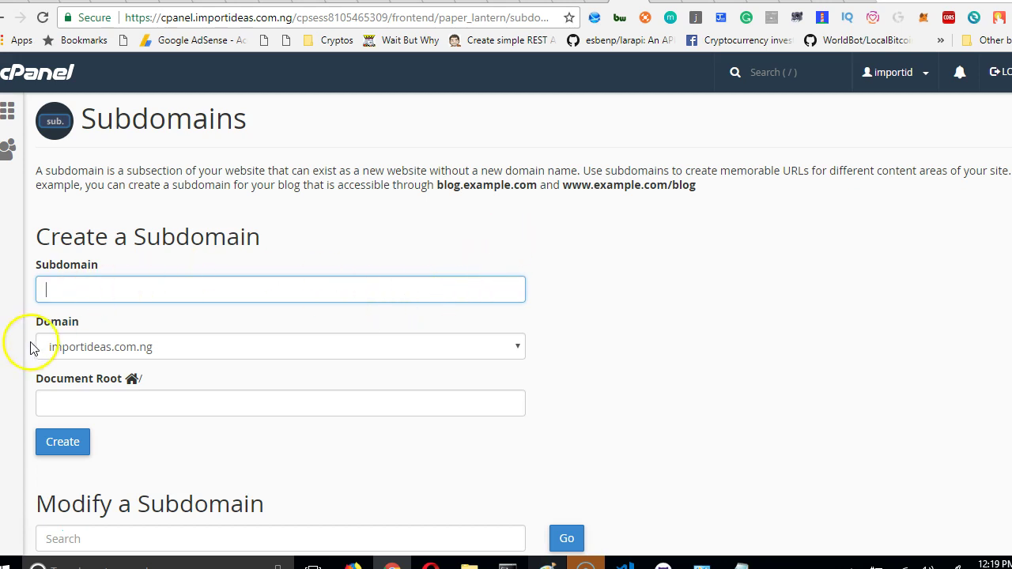
Submit subdomain nomination with document root public_html/nomination/public; a session-expired notice appears.
left_click(57, 288)
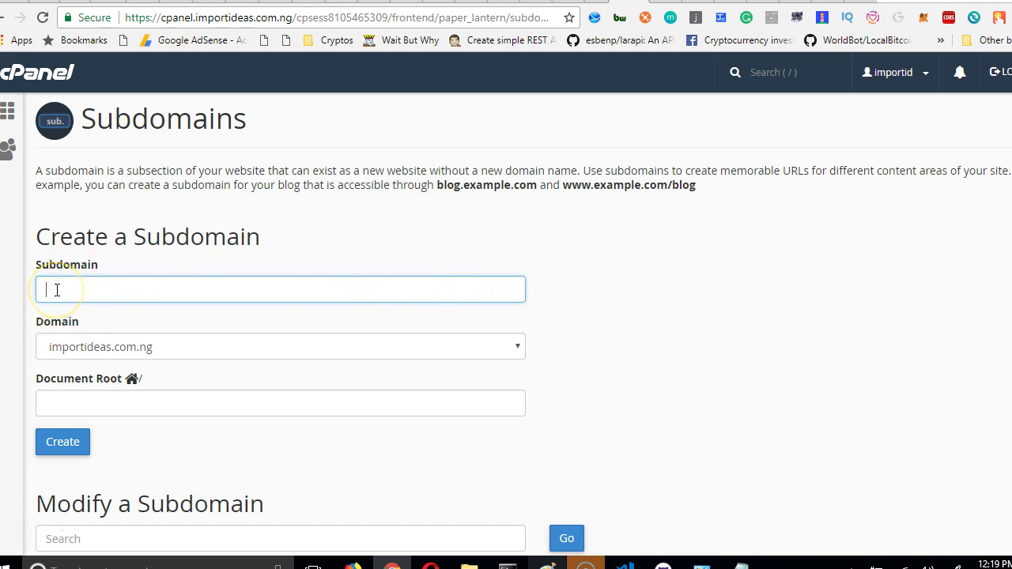
type("ngm")
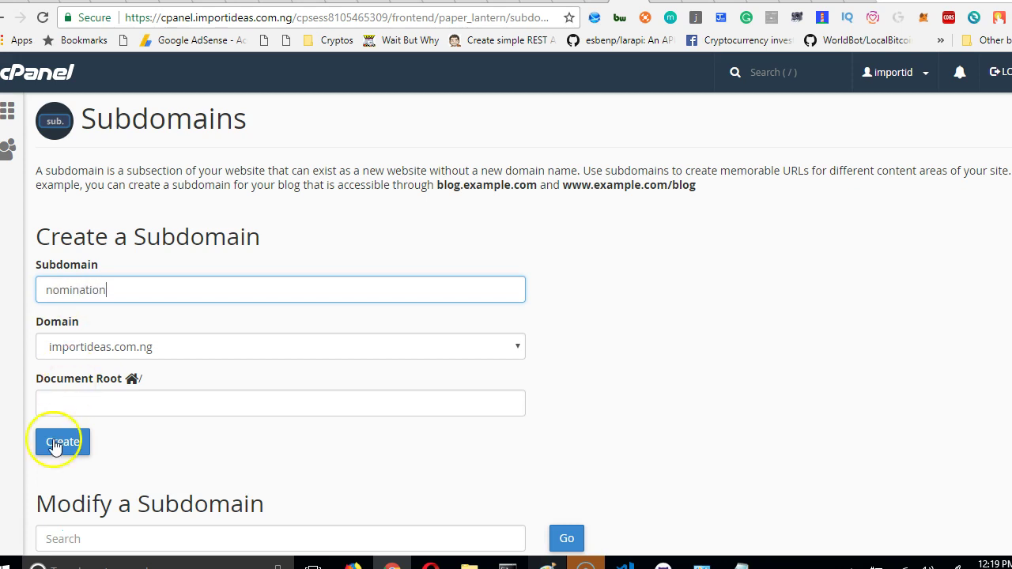
left_click(108, 404)
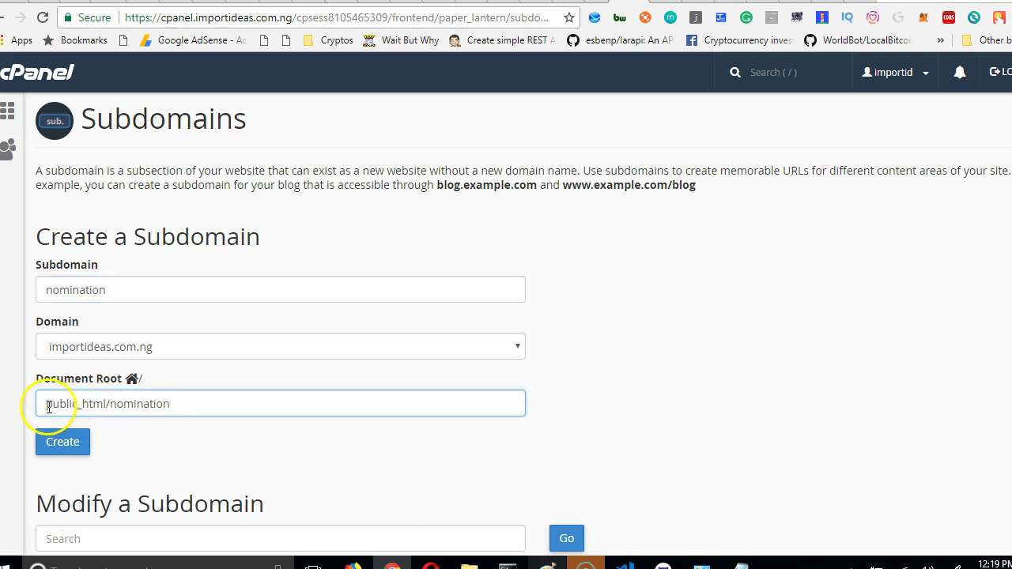
left_click_drag(47, 407, 104, 413)
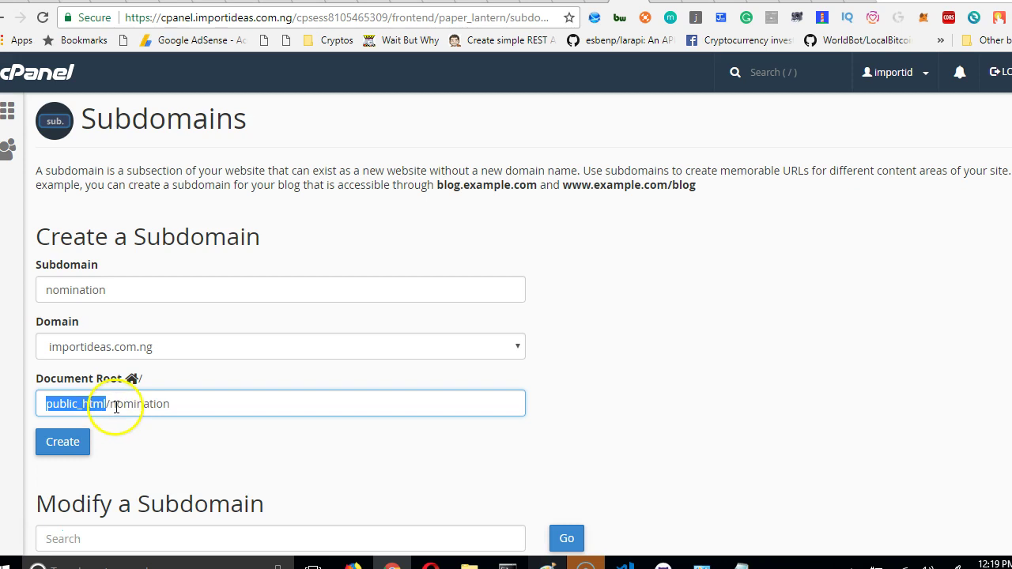
double_click(116, 406)
double_click(48, 289)
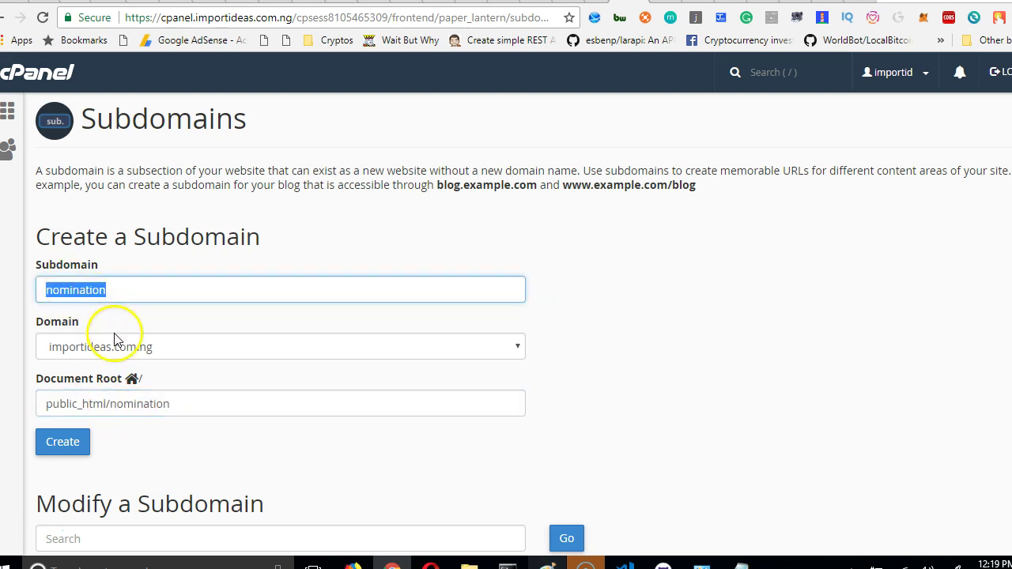
left_click(189, 404)
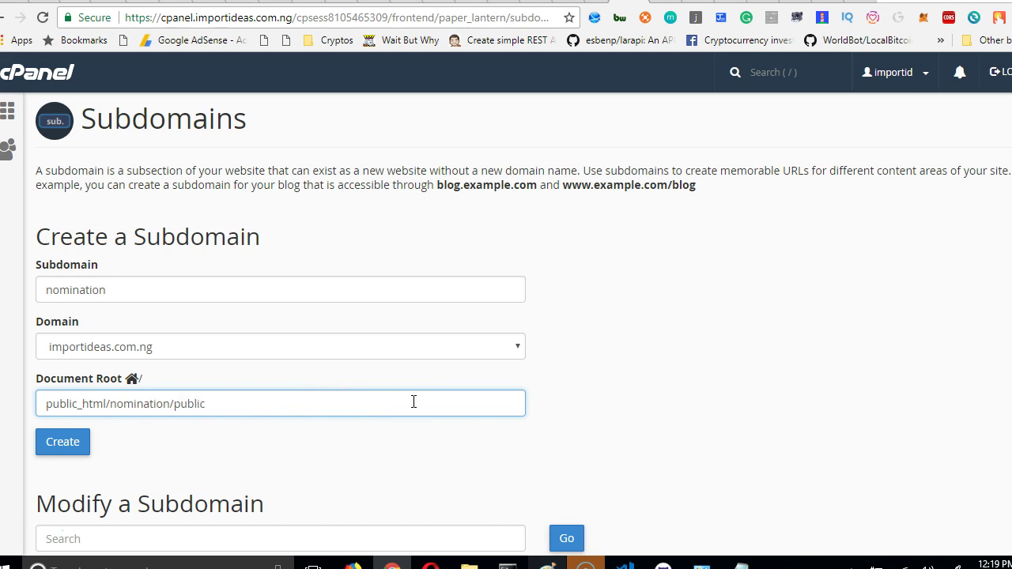
left_click(67, 450)
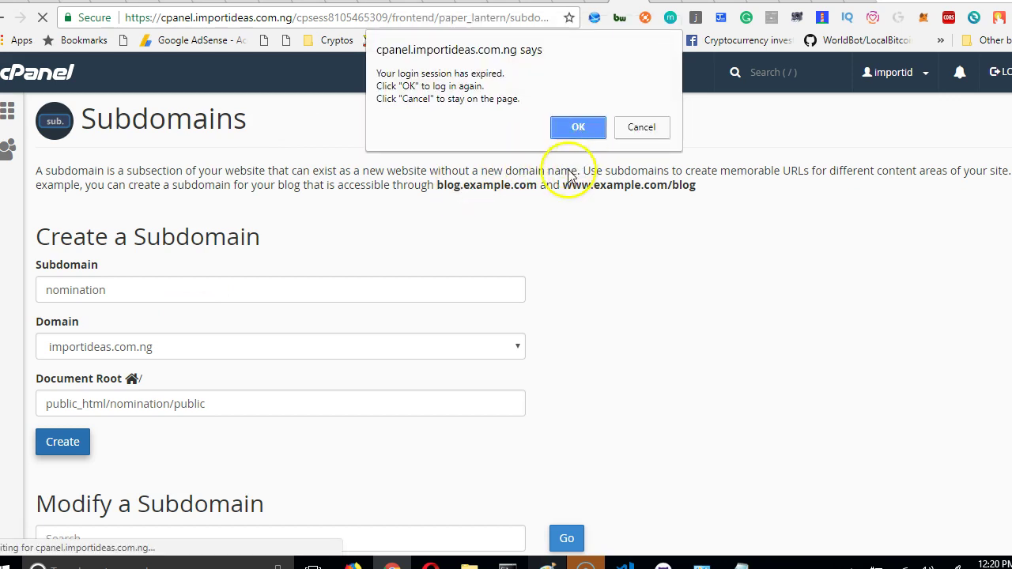
Log back into cPanel with the saved username after the expired session and let Chrome save it.
left_click(580, 137)
left_click(582, 136)
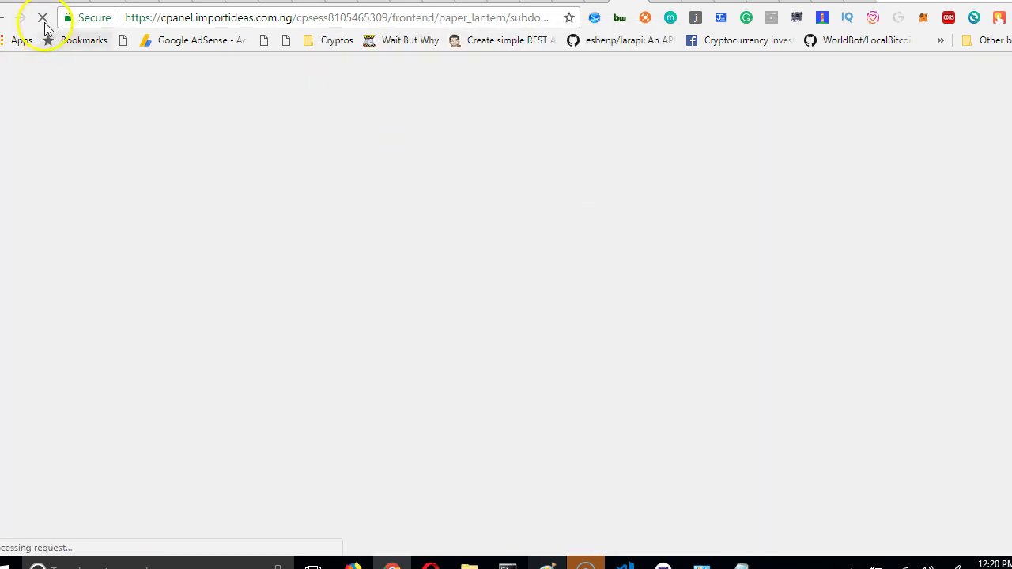
right_click(489, 344)
left_click(459, 270)
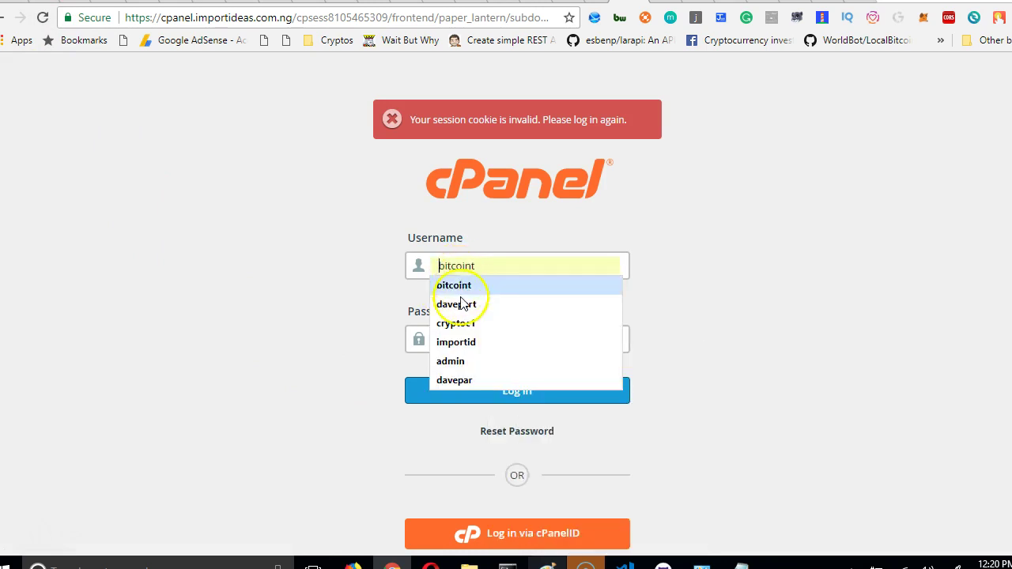
left_click(459, 343)
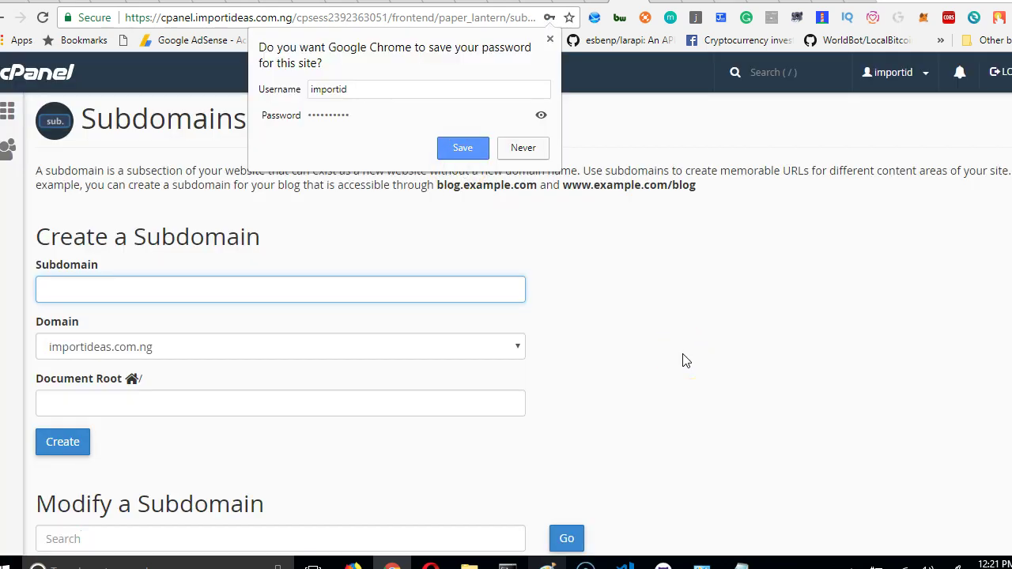
left_click(466, 147)
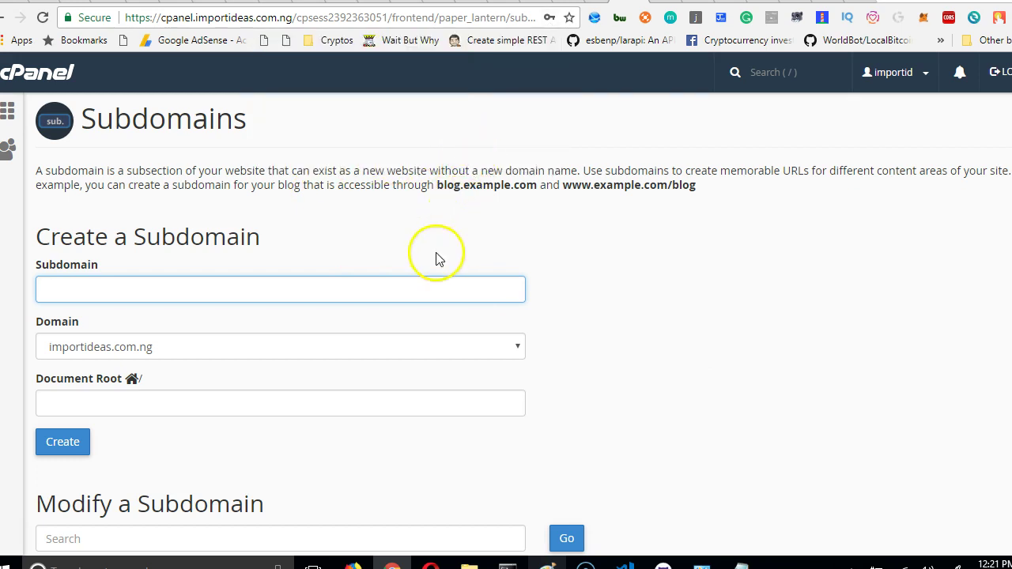
Create nomination.importideas.com.ng with document root public_html/nomination/public.
left_click(276, 295)
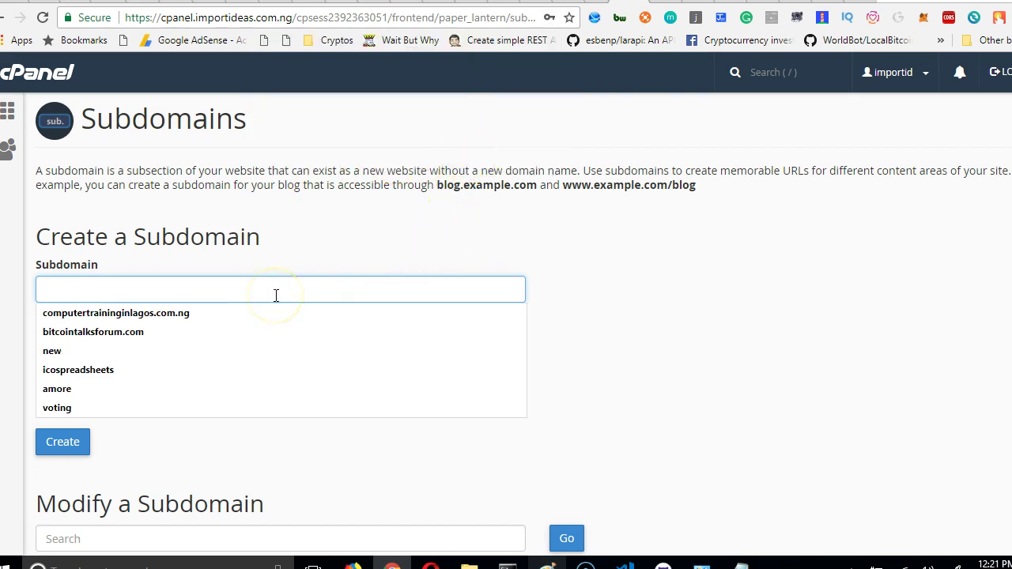
left_click(341, 208)
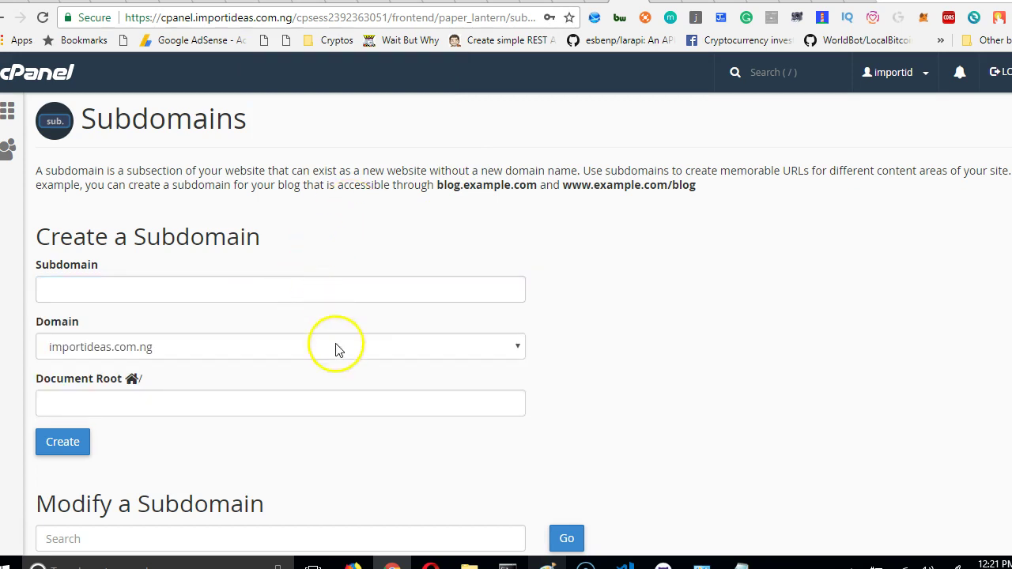
scroll(336, 363, "down", 2)
scroll(336, 371, "up", 3)
left_click(255, 287)
type("nomin")
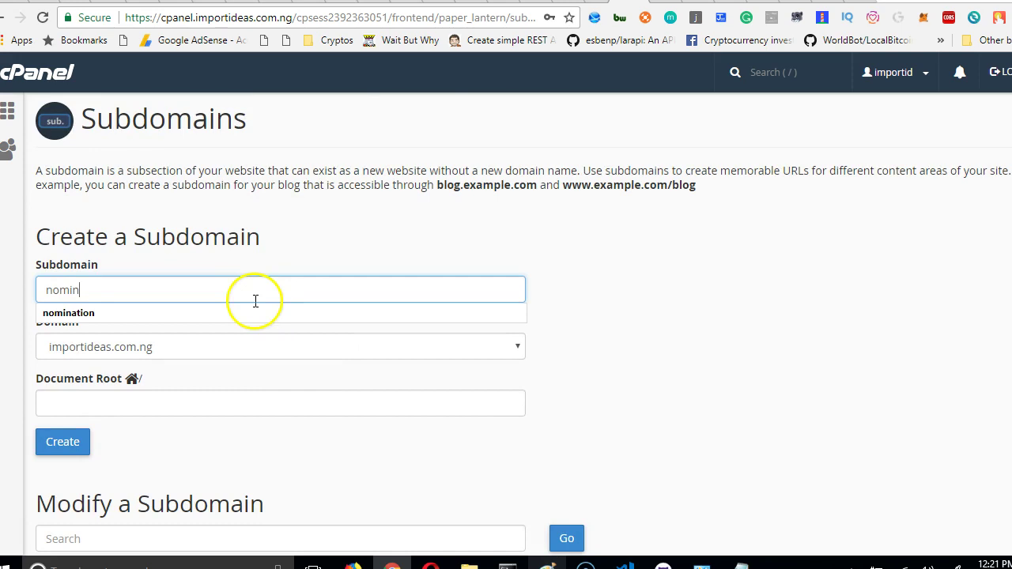
left_click(256, 312)
left_click(259, 407)
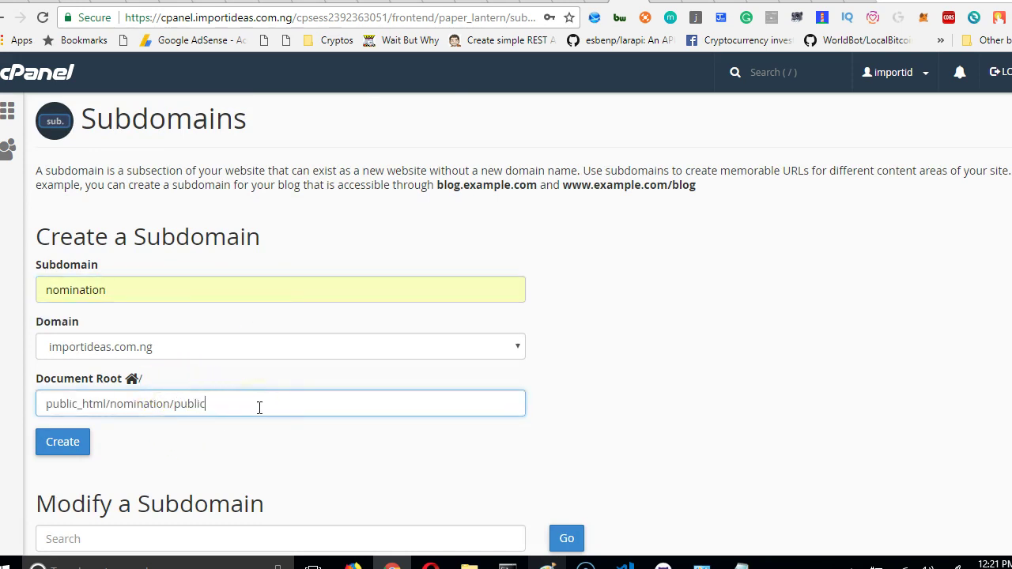
left_click(77, 448)
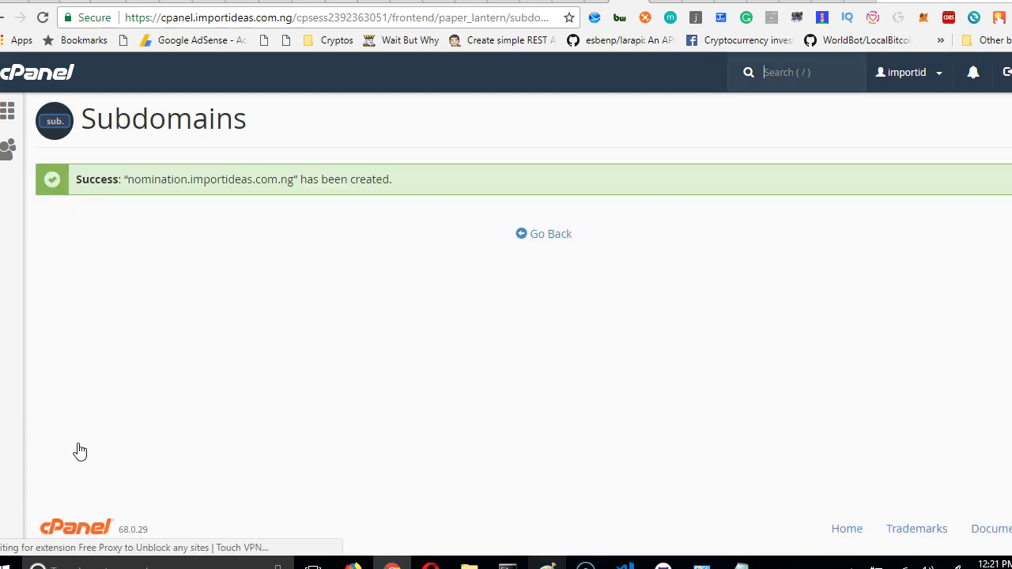
Return to cPanel Home and open the MySQL Database Wizard under Databases.
left_click(36, 70)
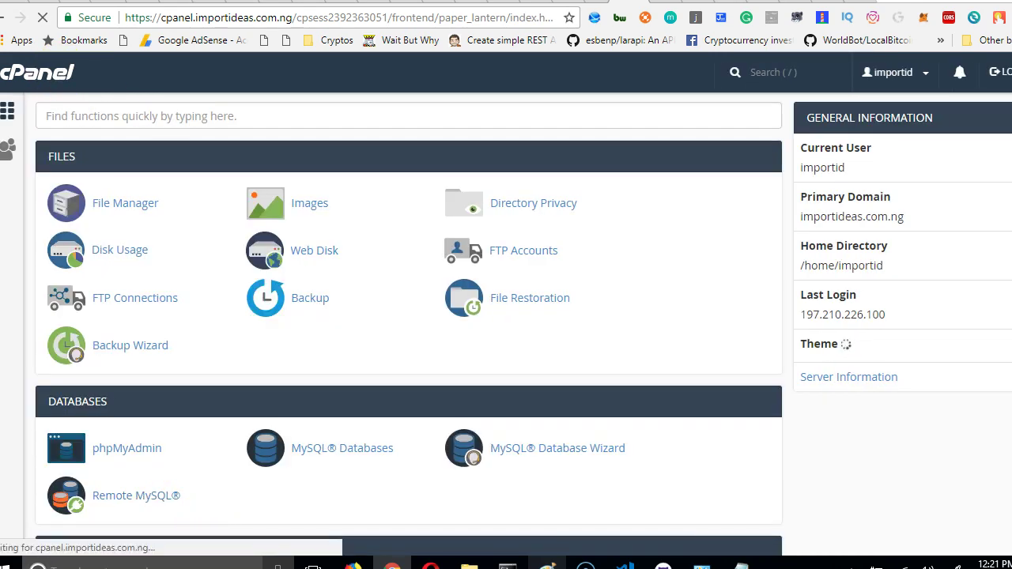
left_click(67, 207)
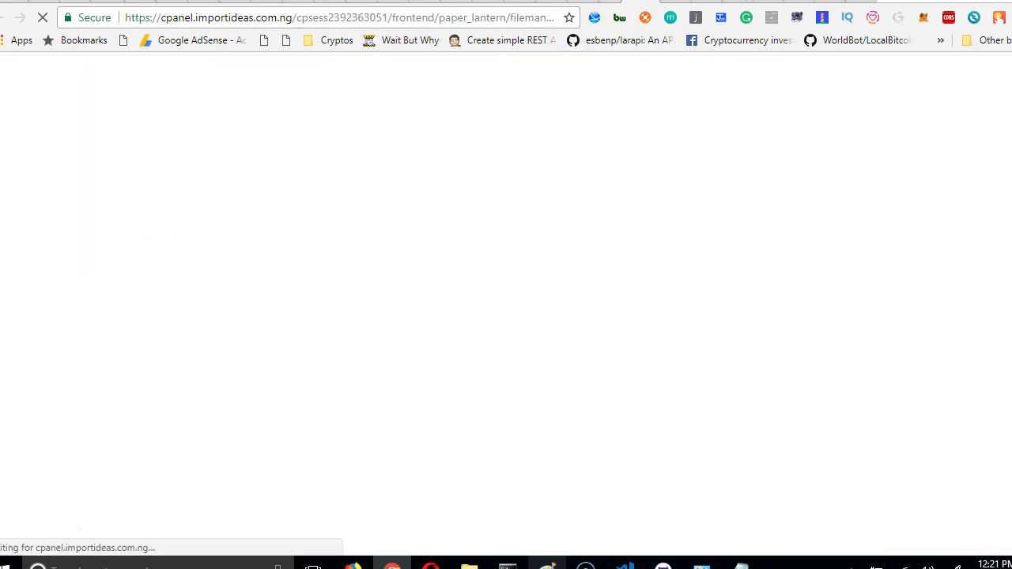
left_click(664, 5)
scroll(414, 203, "down", 4)
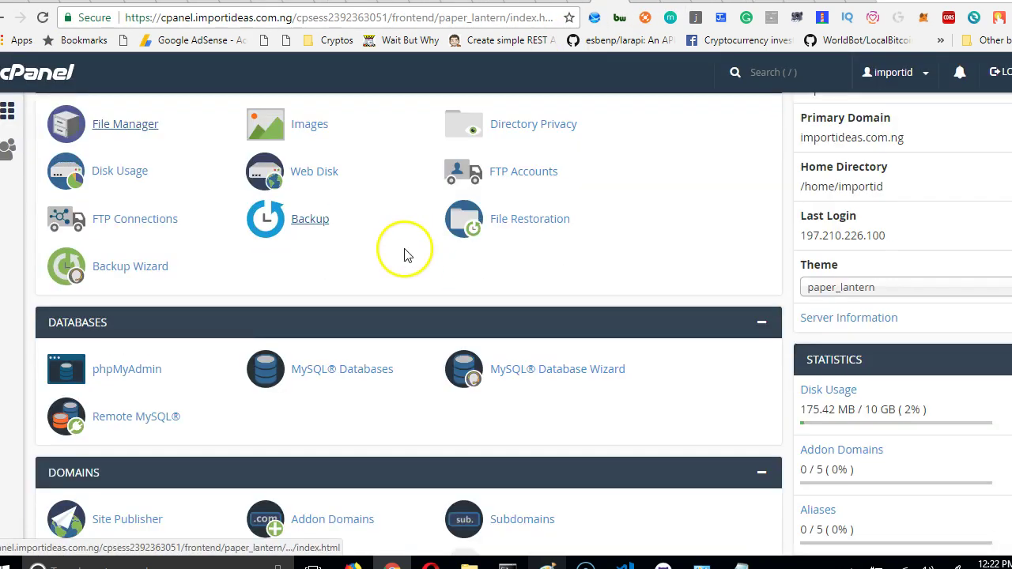
scroll(261, 356, "down", 2)
scroll(229, 383, "up", 1)
scroll(402, 287, "up", 3)
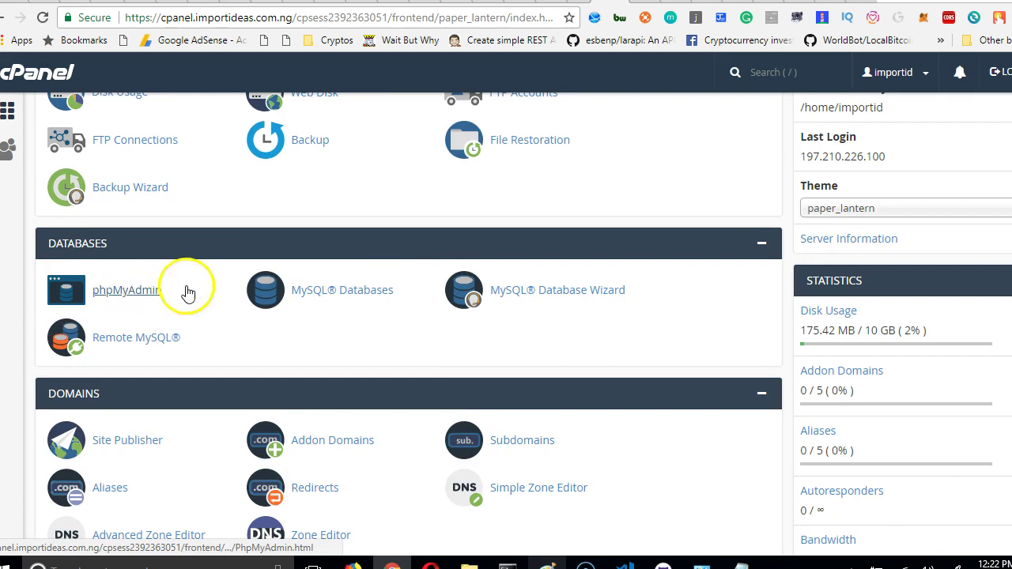
left_click(518, 309)
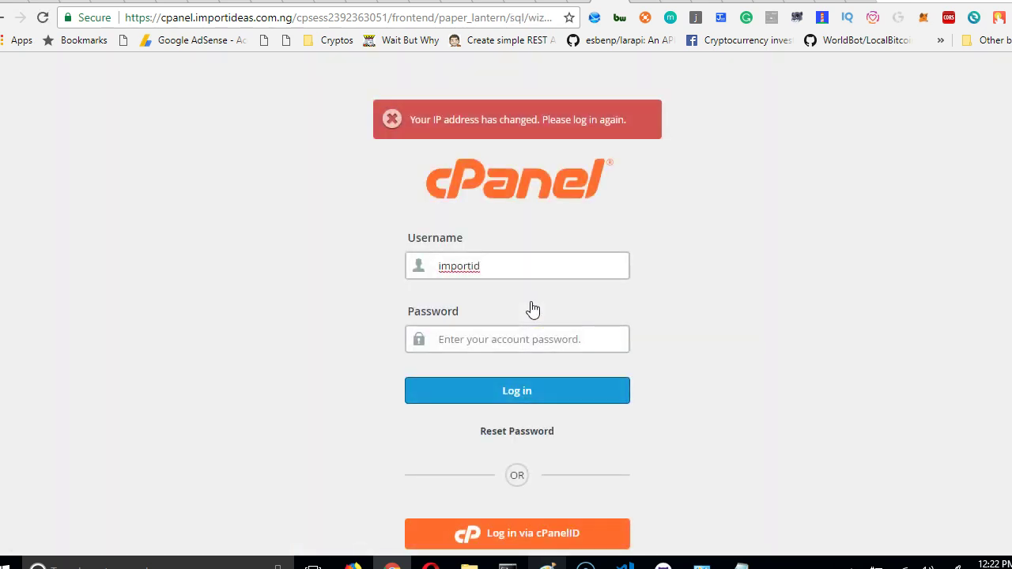
Log in again with the pasted account password to reach the wizard's Create A Database step.
left_click(503, 337)
key("ctrl+v")
left_click(499, 389)
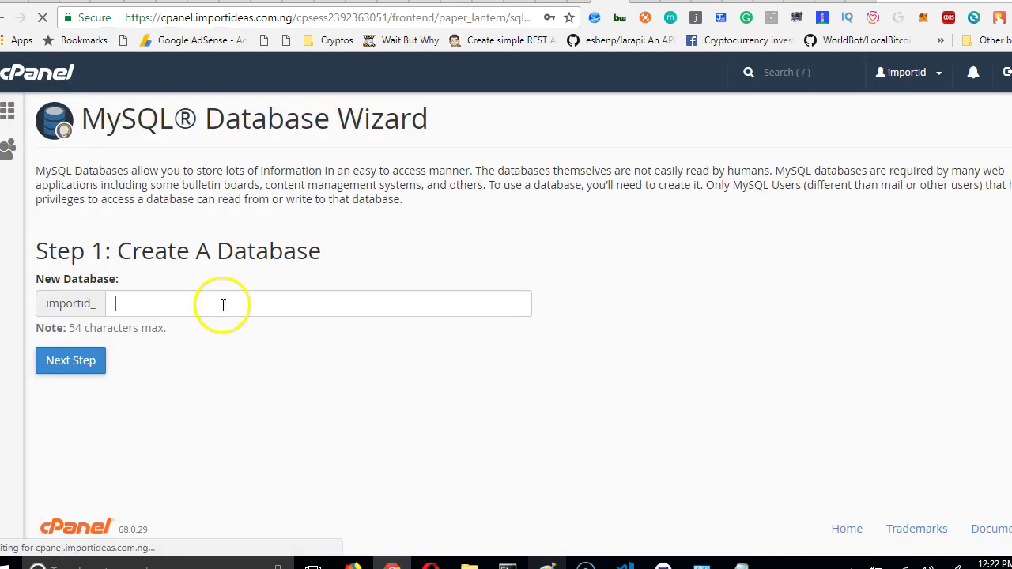
left_click(225, 302)
Save the login in Chrome and create the database nomination (importid_nomination).
left_click(465, 147)
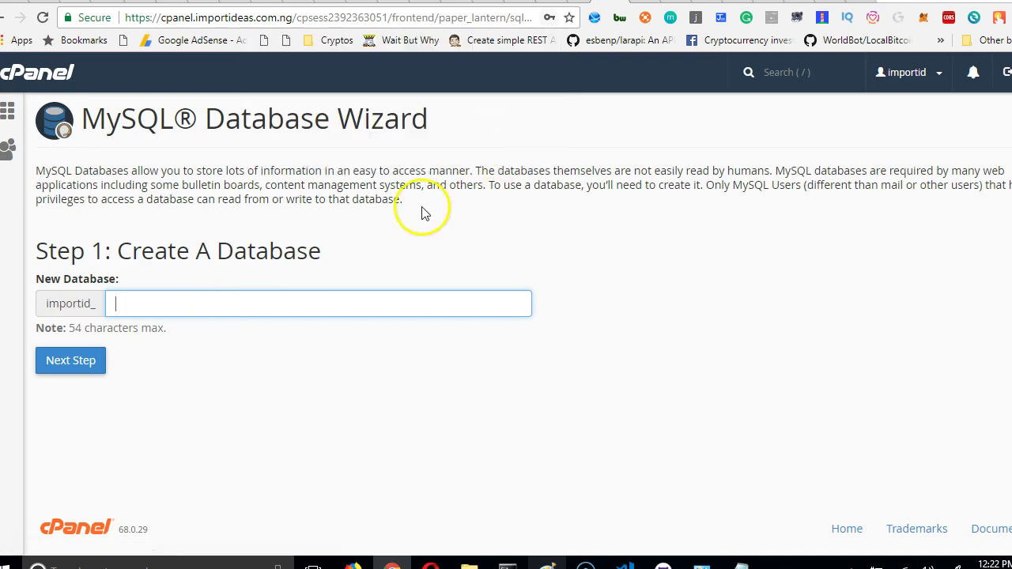
left_click(316, 309)
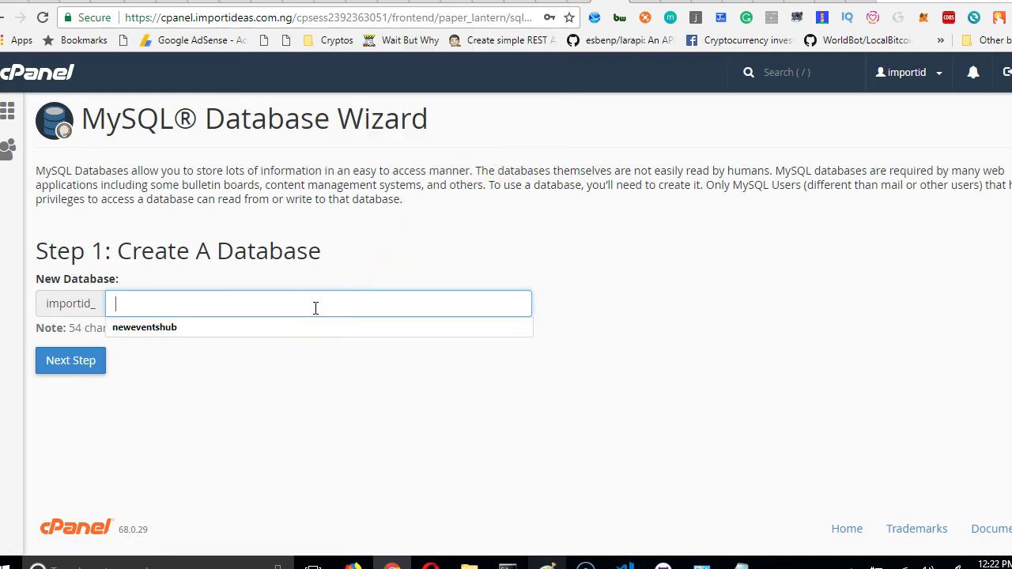
type("nomination")
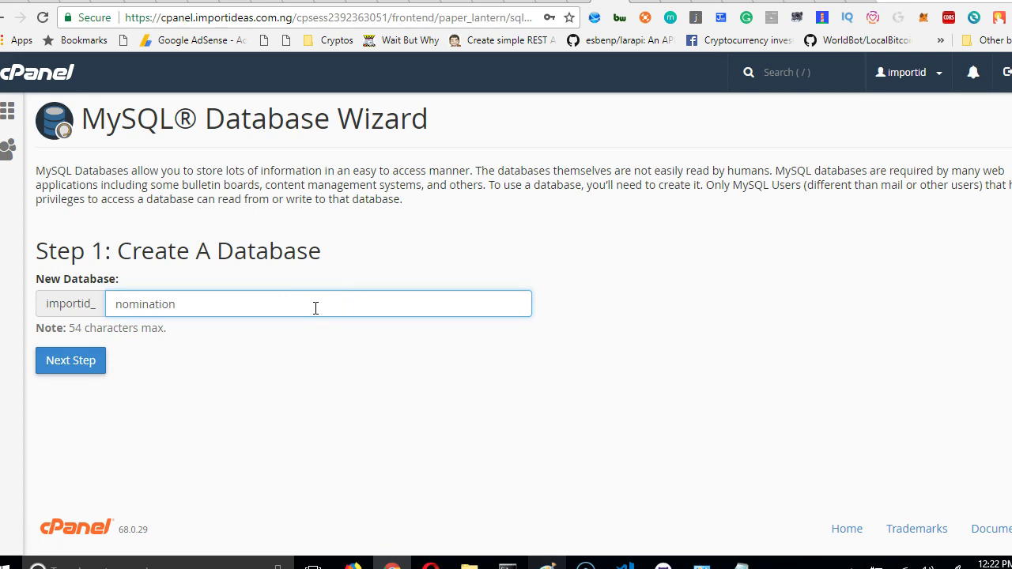
left_click(96, 365)
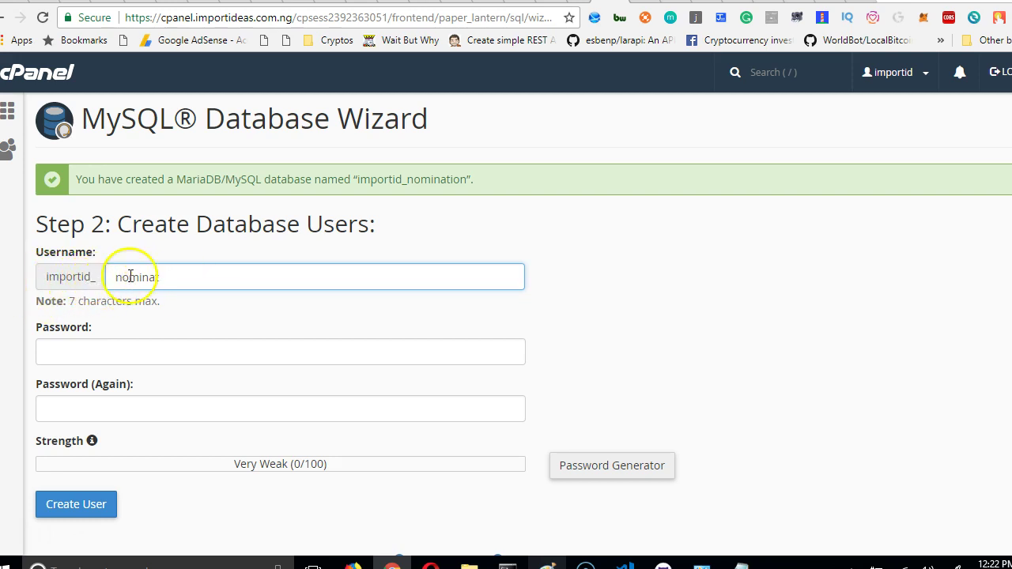
Log back into cPanel with the saved username and pasted password after the session expired.
scroll(190, 328, "down", 1)
left_click(178, 275)
type("p")
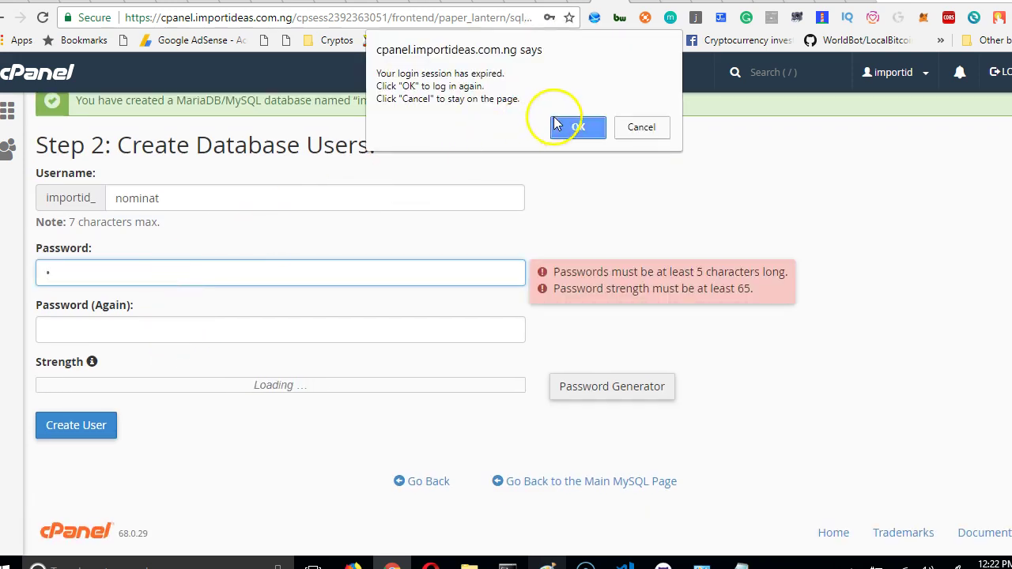
left_click(577, 126)
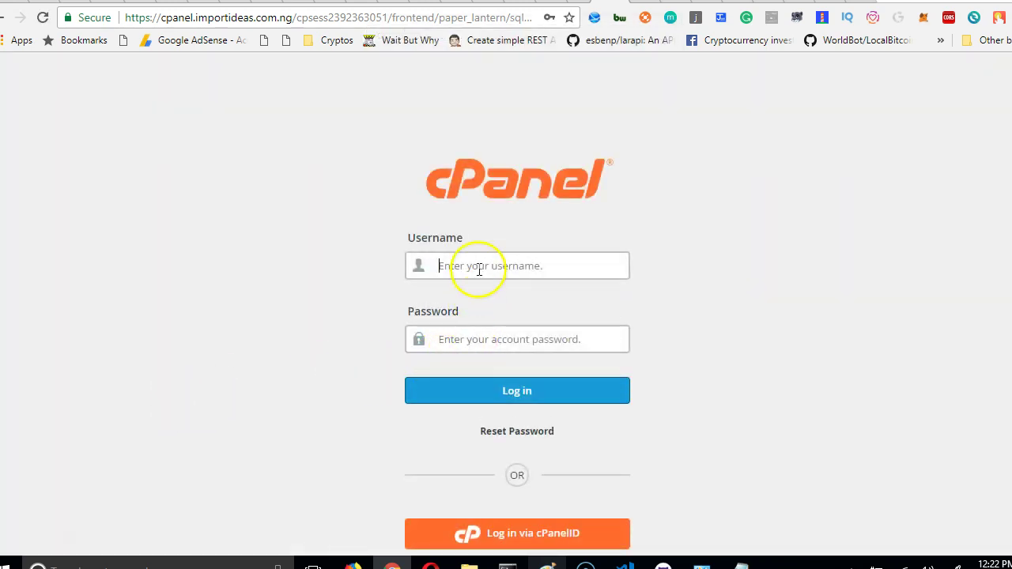
left_click(479, 269)
left_click(473, 342)
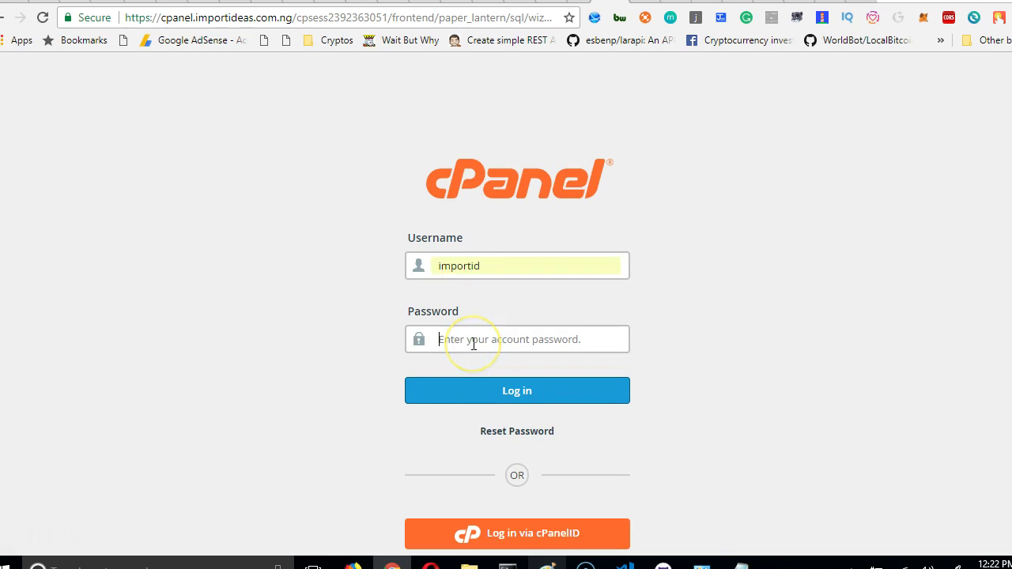
key("ctrl+v")
left_click(475, 383)
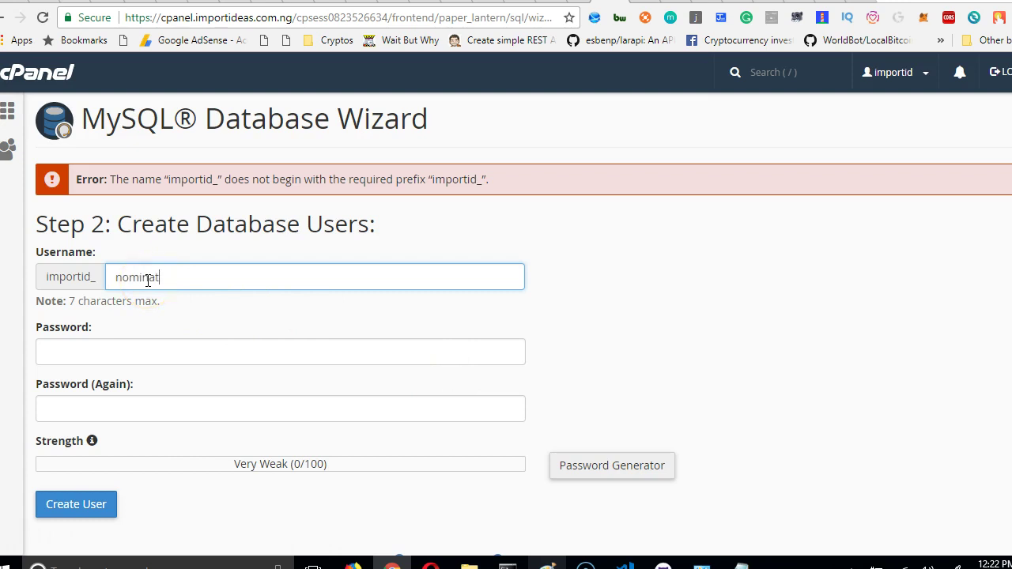
Enter a password for the nominat database user.
left_click(114, 359)
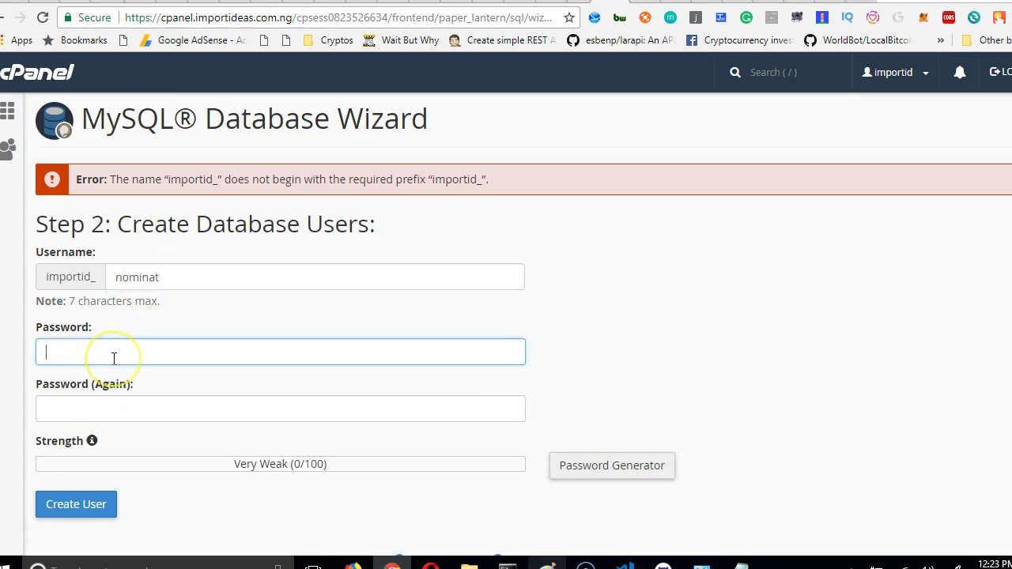
type("abc")
key("BackSpace")
type("12345")
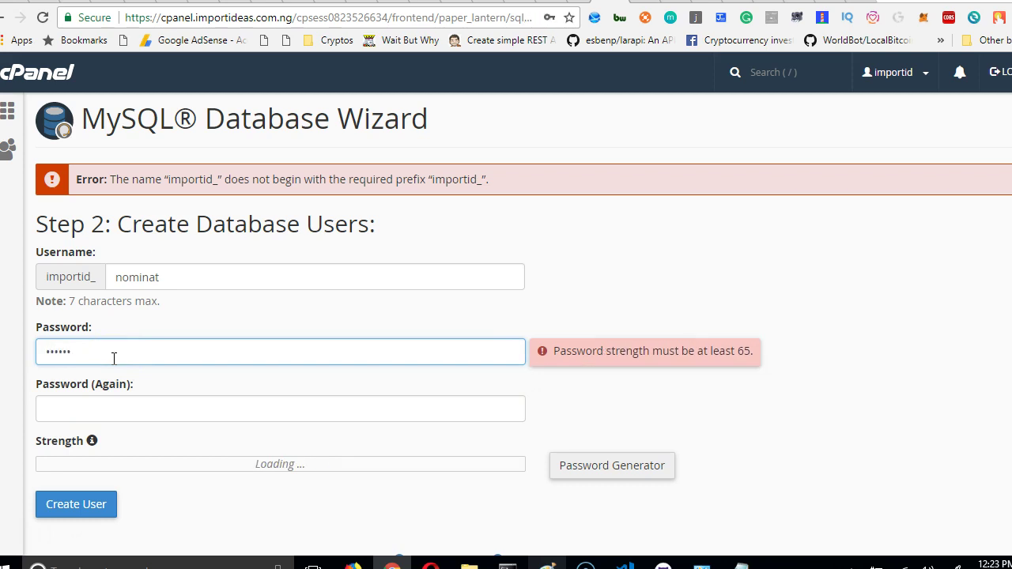
key("BackSpace")
key("BackSpace")
key("BackSpace")
key("BackSpace")
key("BackSpace")
key("BackSpace")
type("1")
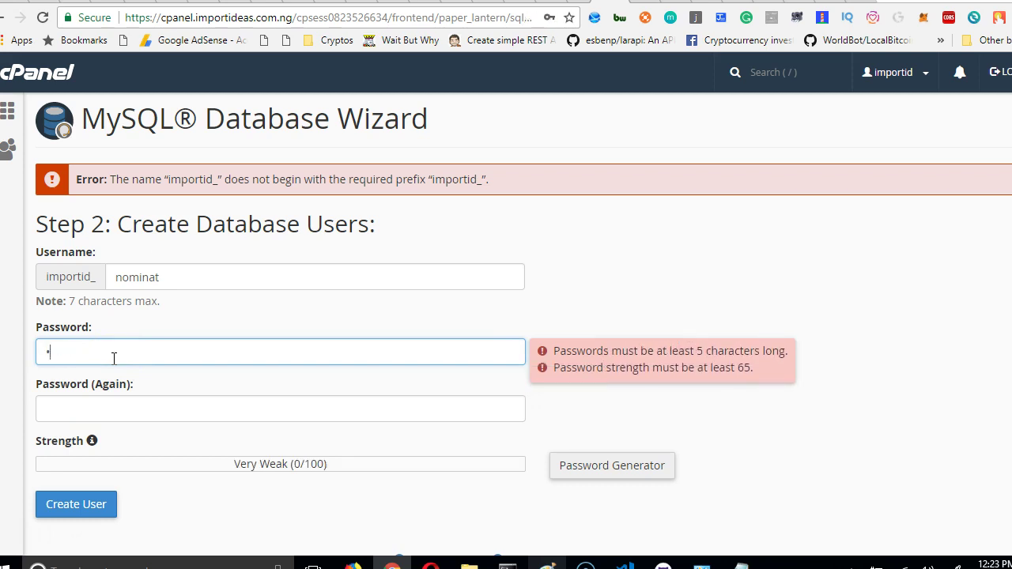
key("BackSpace")
key("BackSpace")
type("123456")
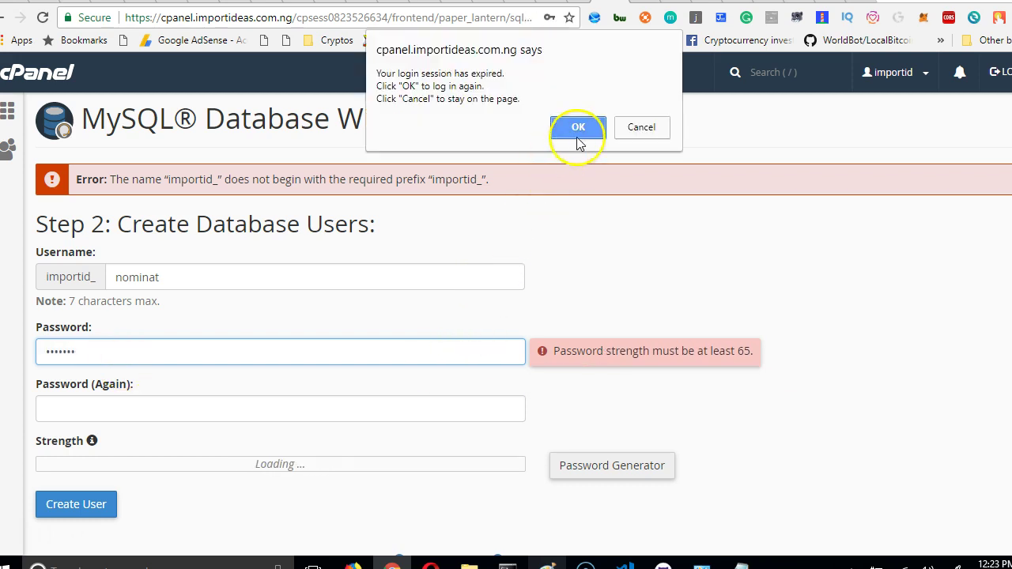
After logging in again, enter and repeat the password and create the nominat user.
left_click(579, 129)
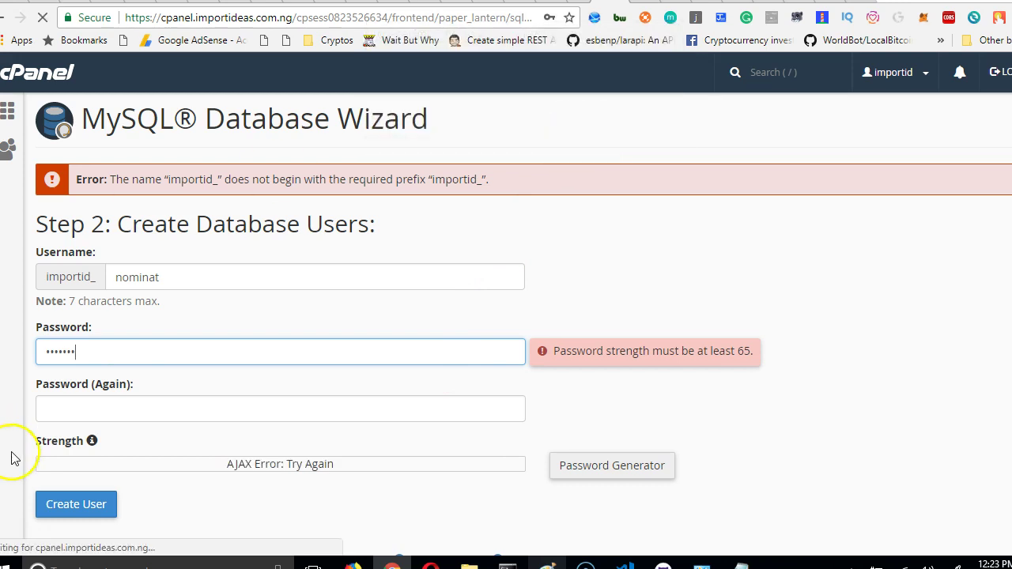
left_click(196, 359)
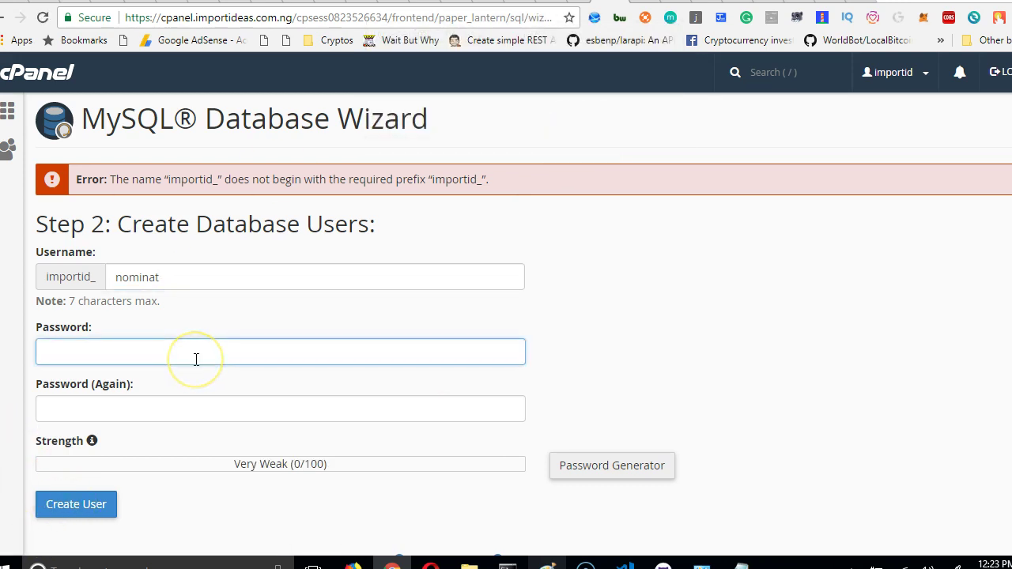
type("••")
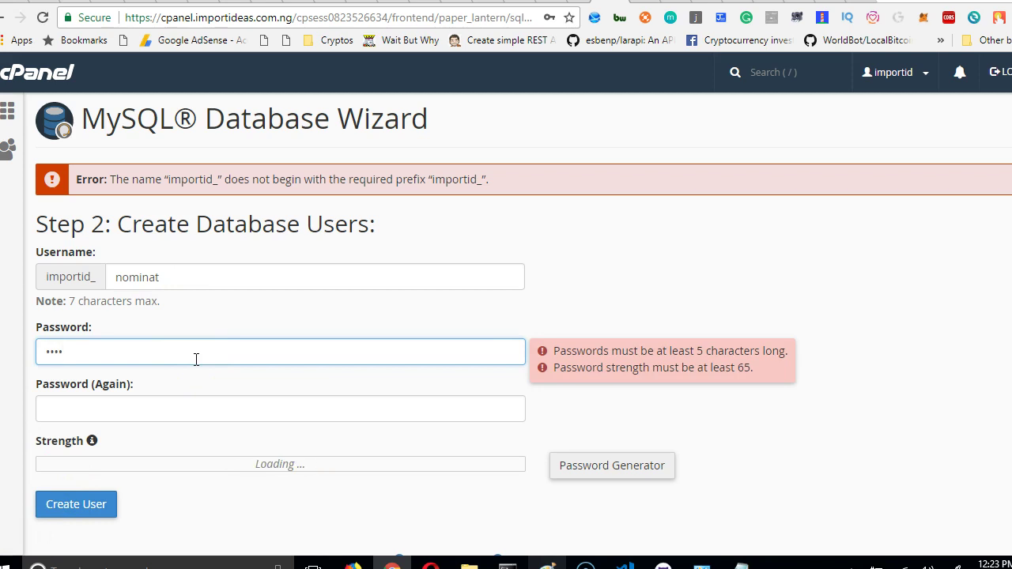
type("a")
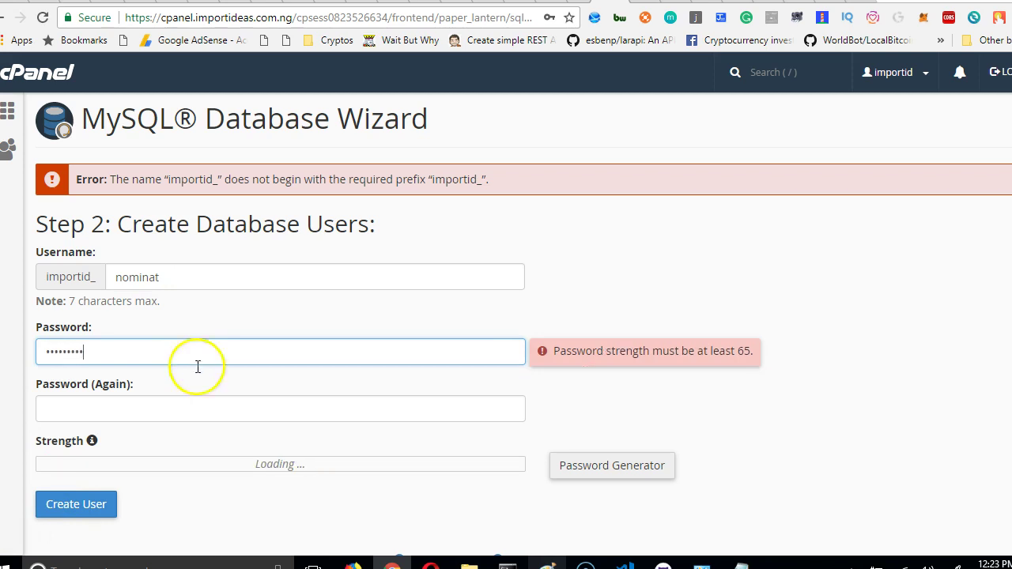
left_click(193, 408)
type("a")
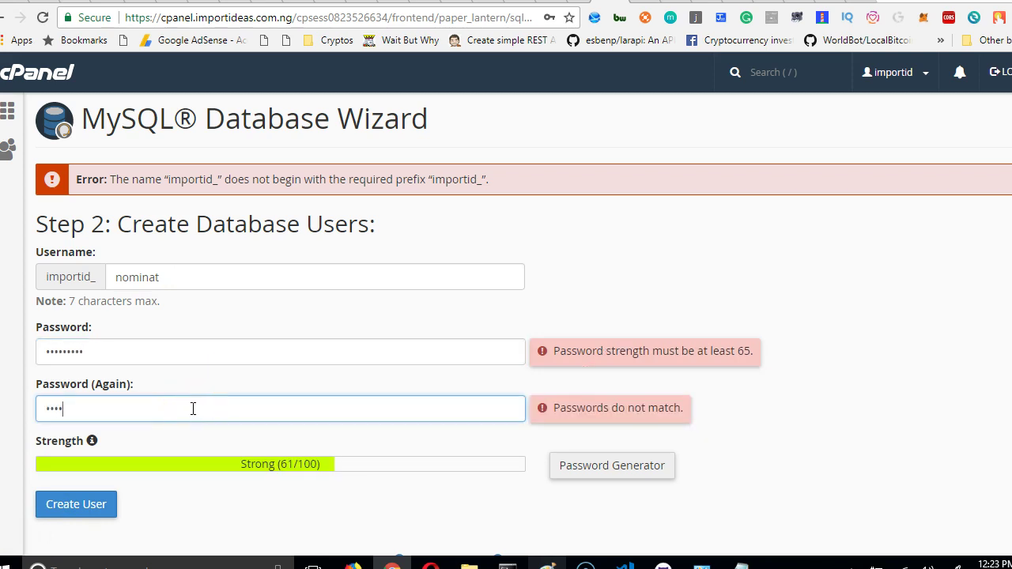
type("a")
scroll(193, 409, "down", 1)
left_click(107, 420)
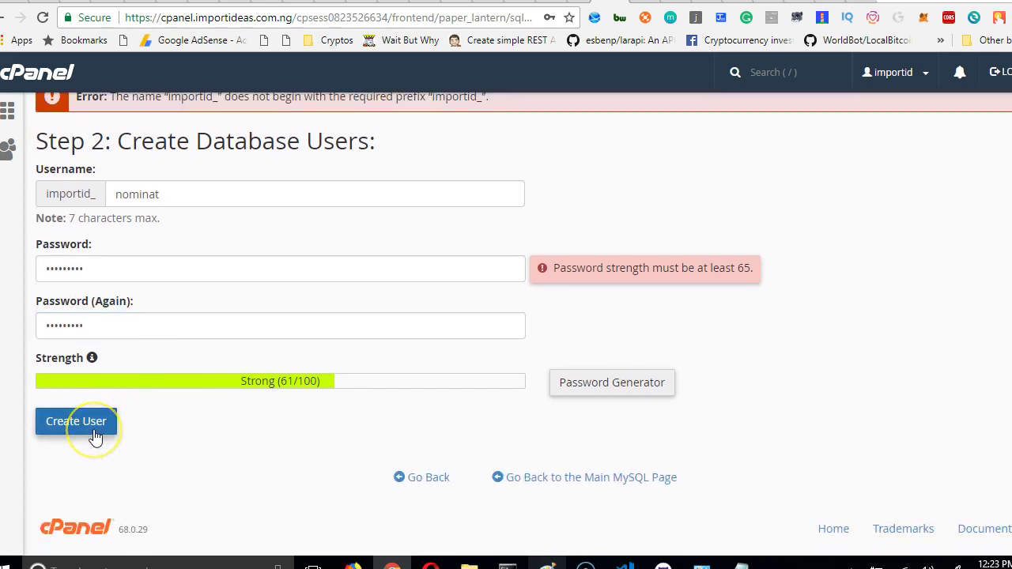
scroll(184, 399, "up", 1)
left_click(178, 403)
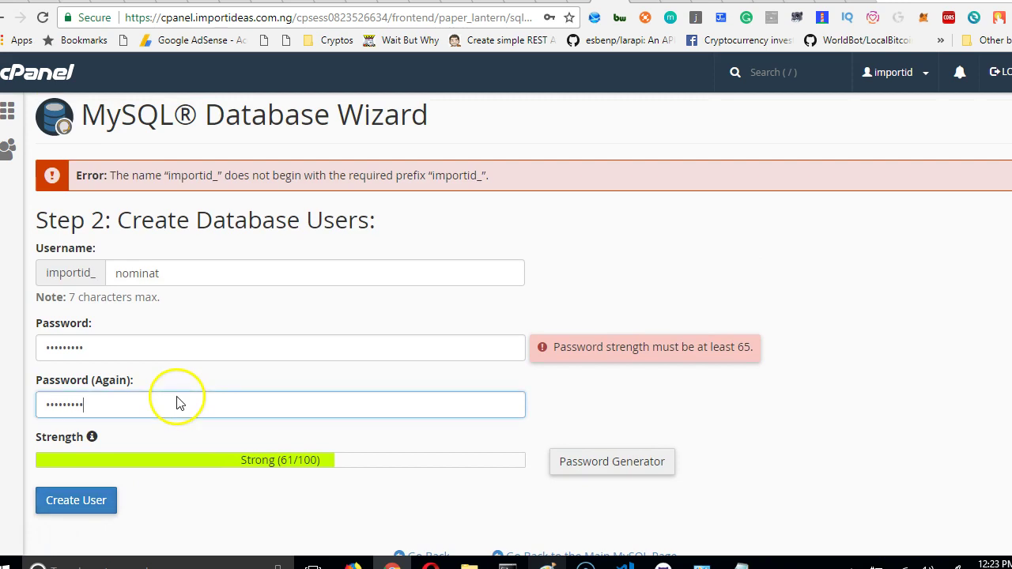
left_click(92, 503)
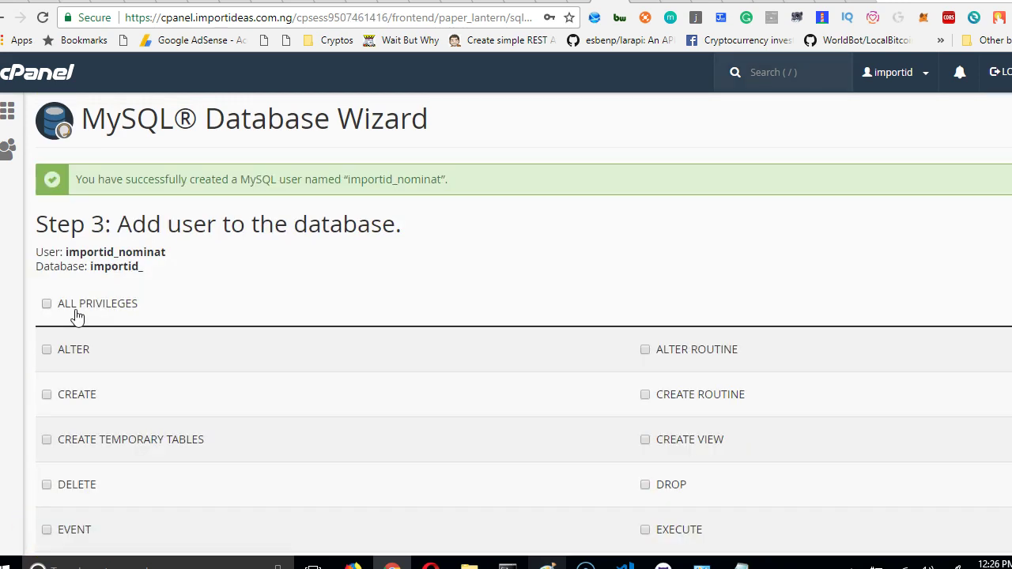
Grant the user ALL PRIVILEGES, finish the step, then choose to add another database.
scroll(77, 316, "down", 3)
scroll(61, 301, "up", 2)
left_click(47, 226)
scroll(77, 255, "up", 1)
scroll(104, 287, "down", 4)
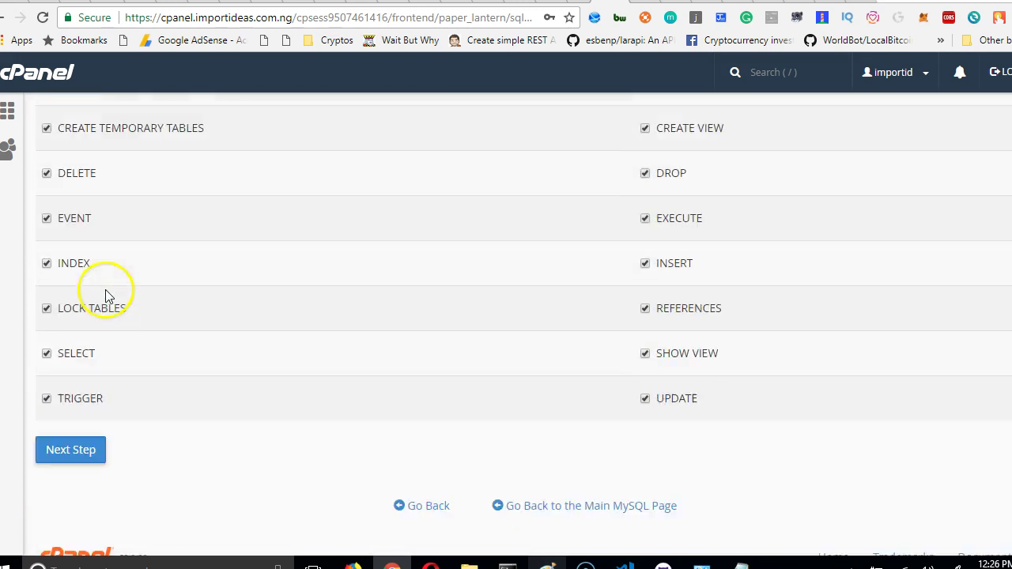
left_click(85, 426)
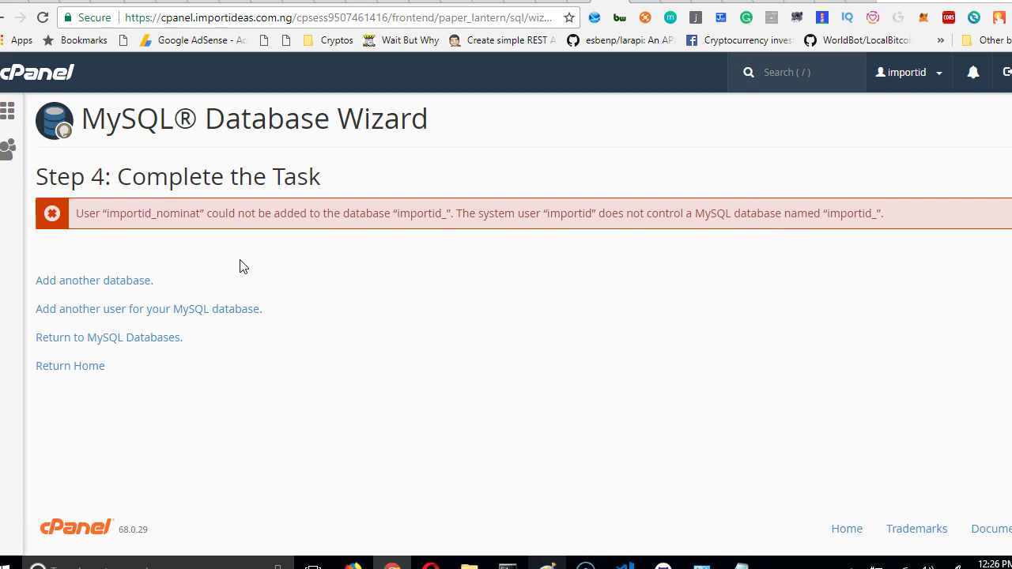
left_click(127, 283)
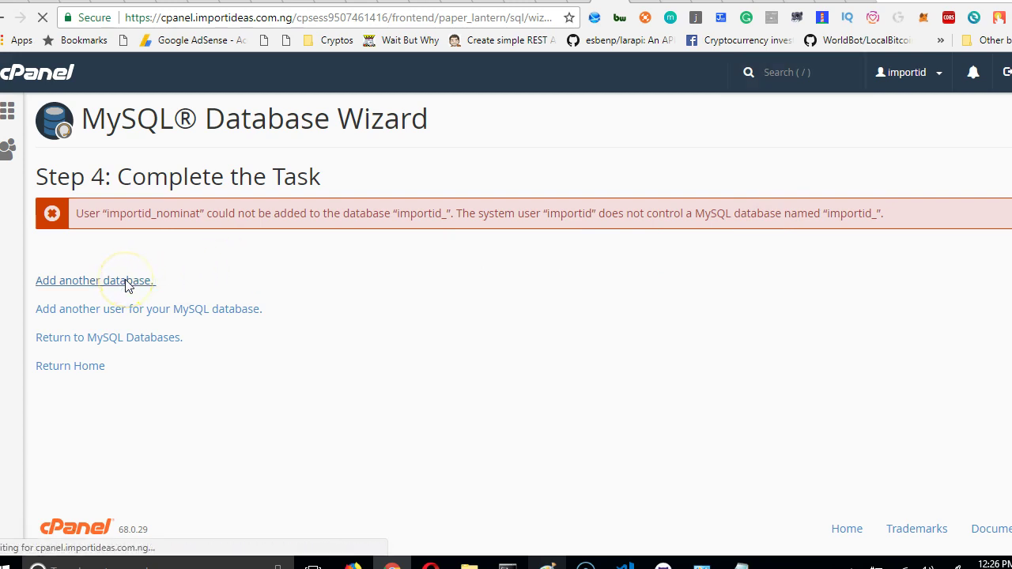
Create a second database named nomination2.
type("n")
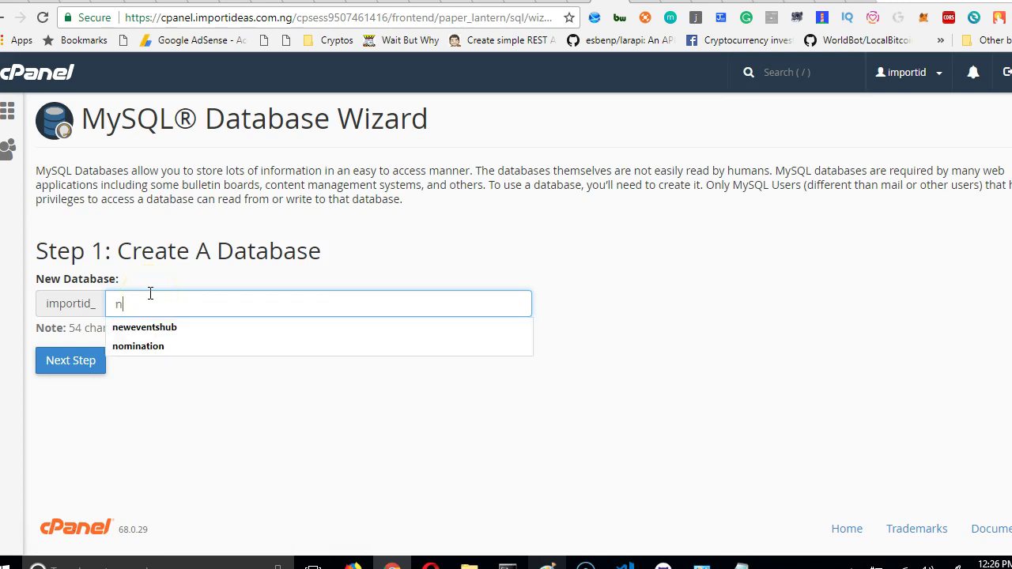
type("omi")
key("Down")
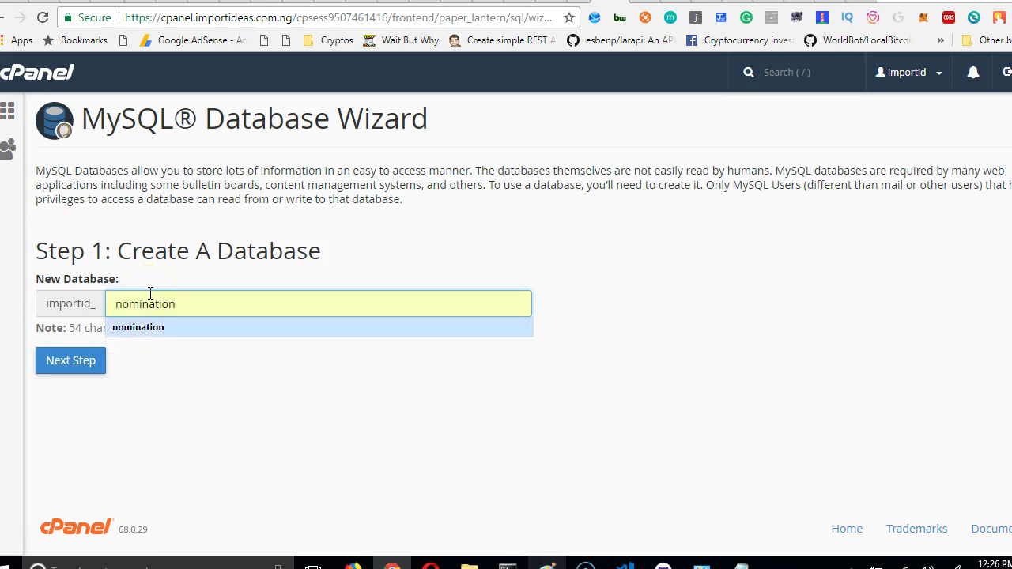
type("2")
key("BackSpace")
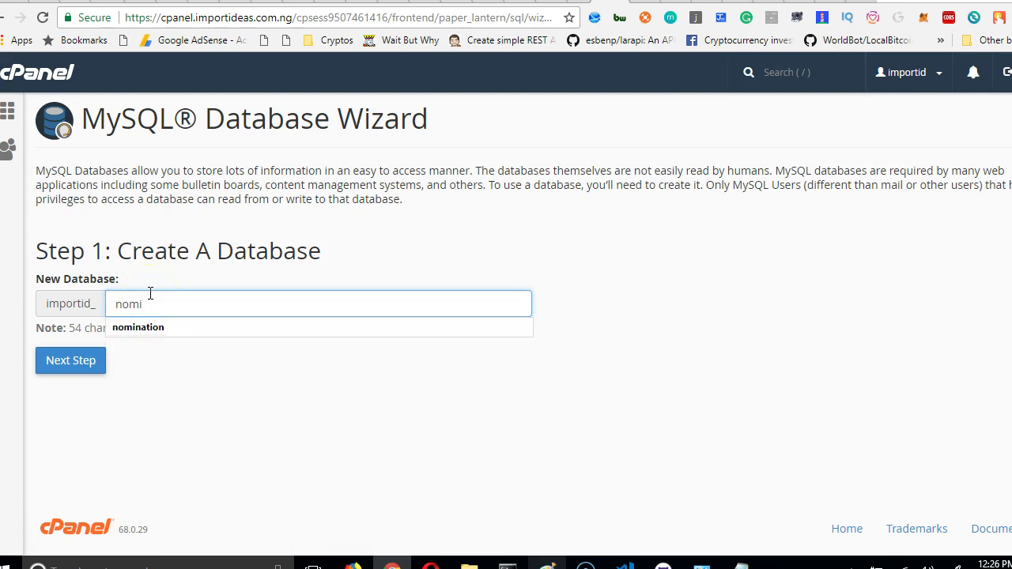
type("nation2")
left_click(78, 367)
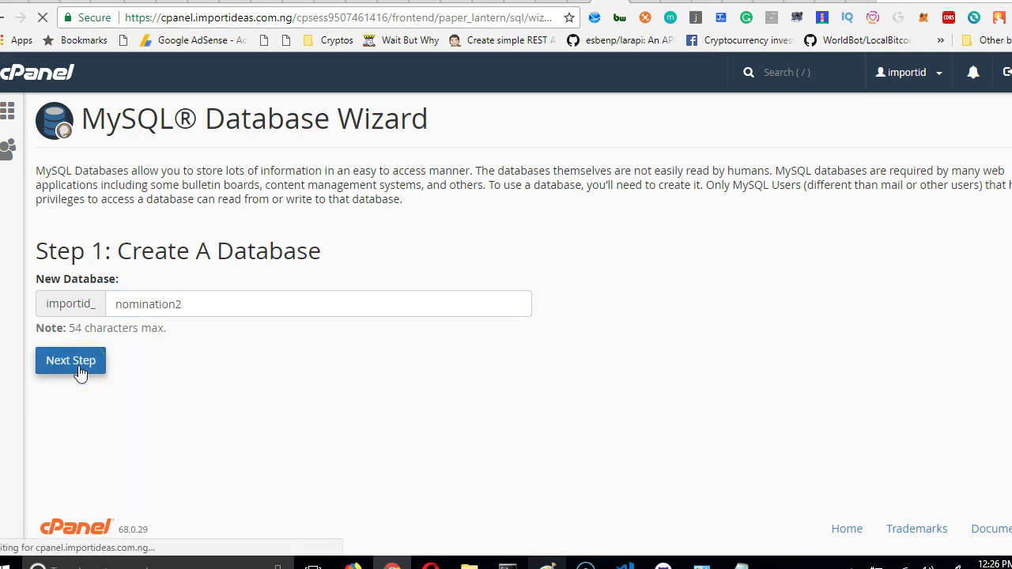
Create the database user nomin with its password entered and repeated.
type("no")
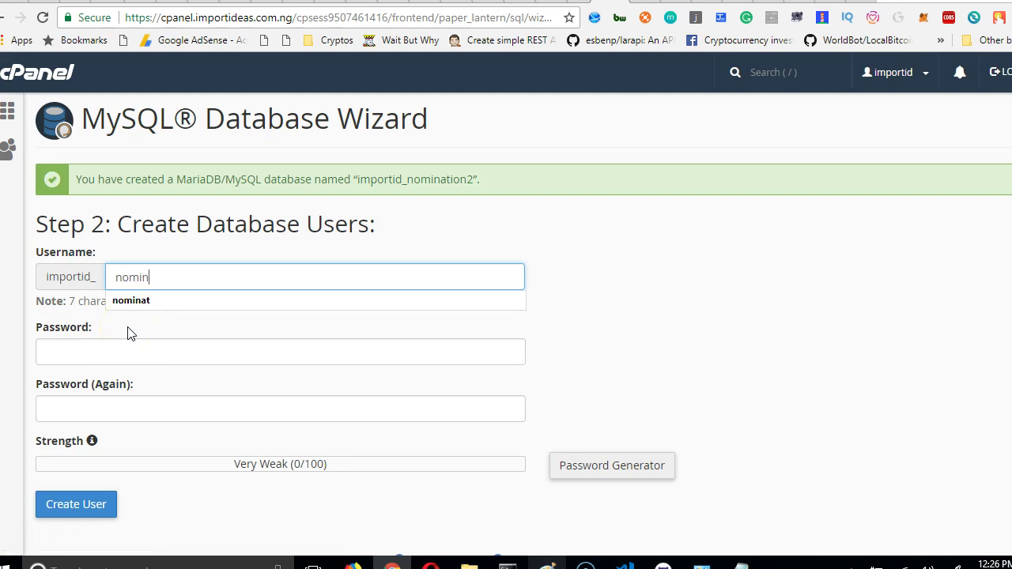
type("min")
left_click(115, 350)
type("••••••••••")
left_click(132, 414)
key("ctrl+v")
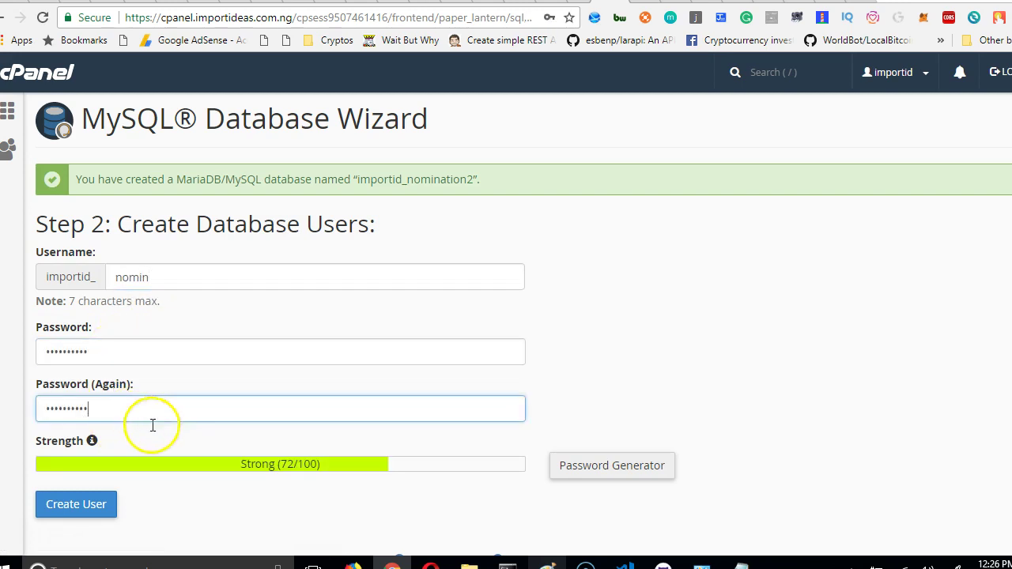
scroll(122, 466, "down", 1)
left_click(57, 428)
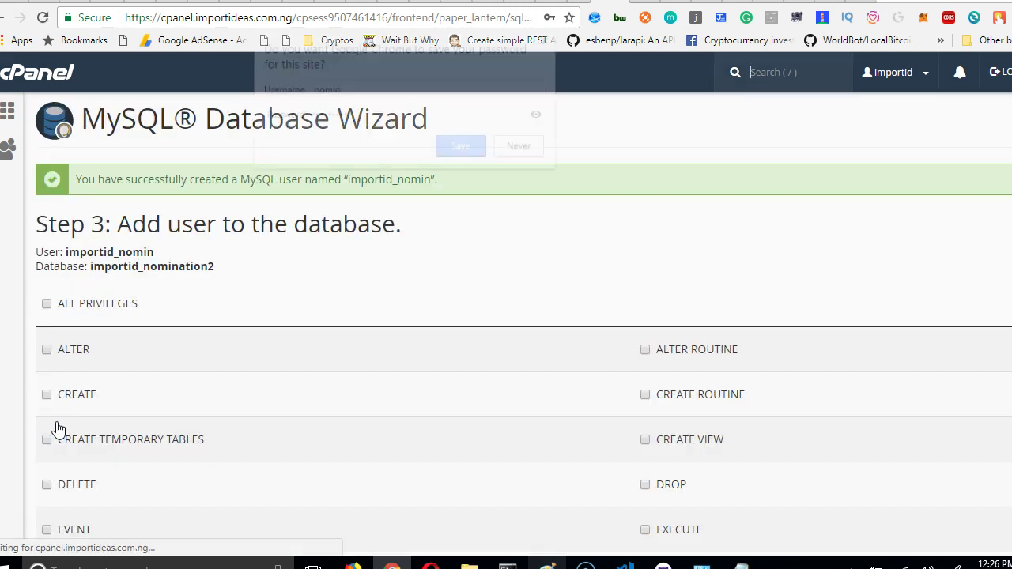
Save the password in Chrome and give nomin all privileges on importid_nomination2.
left_click(463, 147)
left_click(47, 304)
scroll(131, 353, "down", 4)
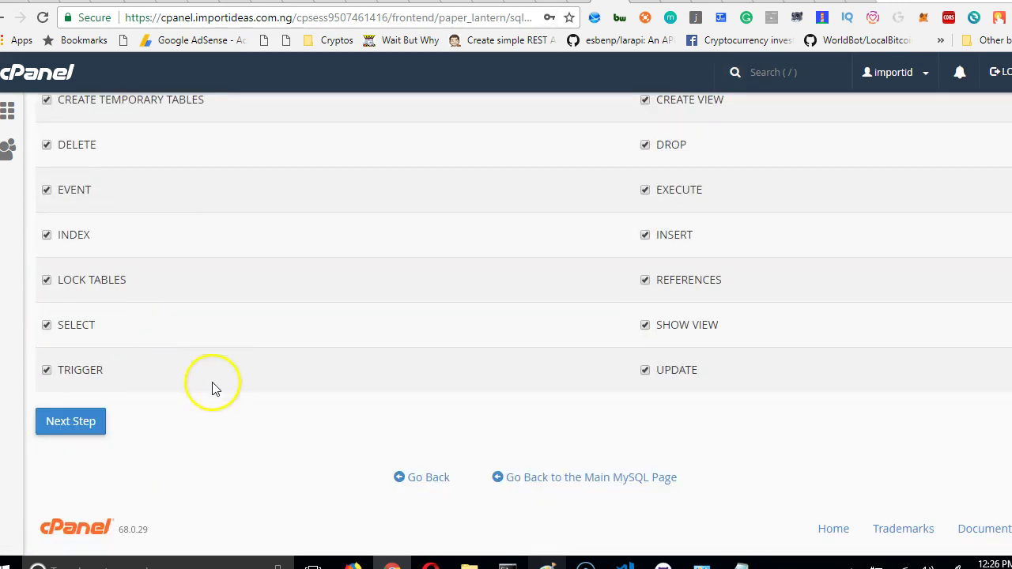
left_click(93, 427)
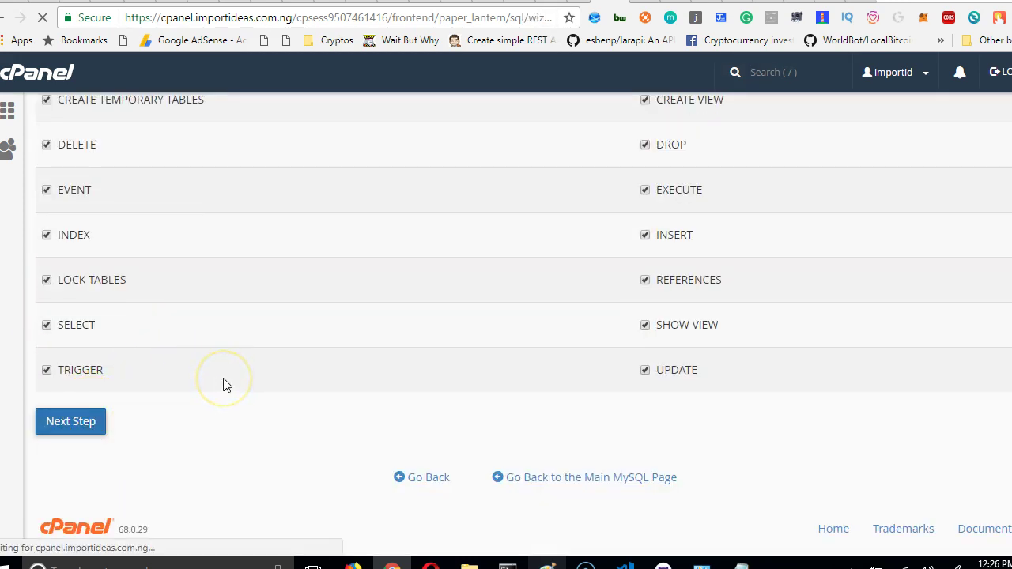
double_click(156, 216)
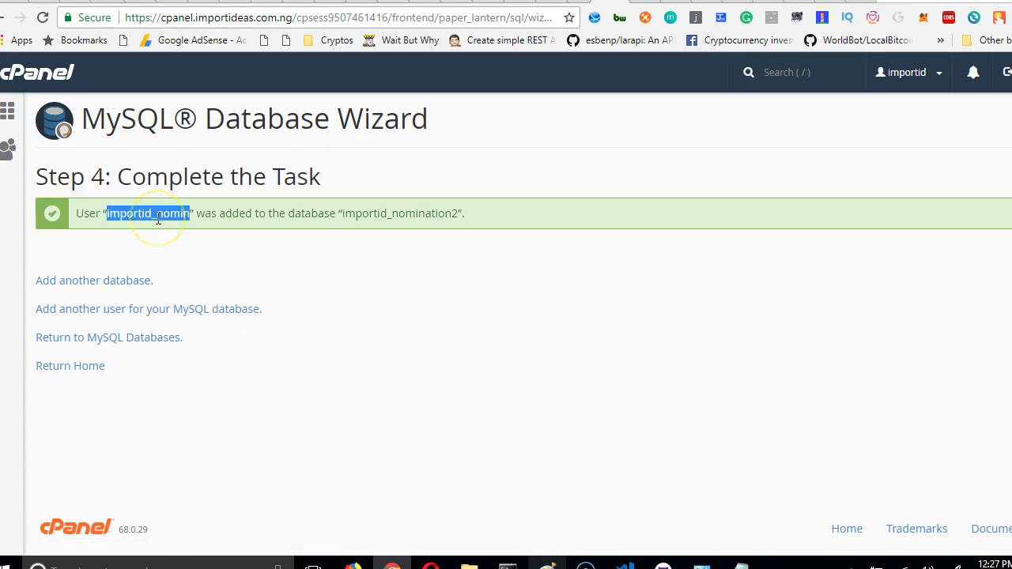
Copy the database name importid_nomination2 and bring the untitled Notepad window to the front.
double_click(404, 216)
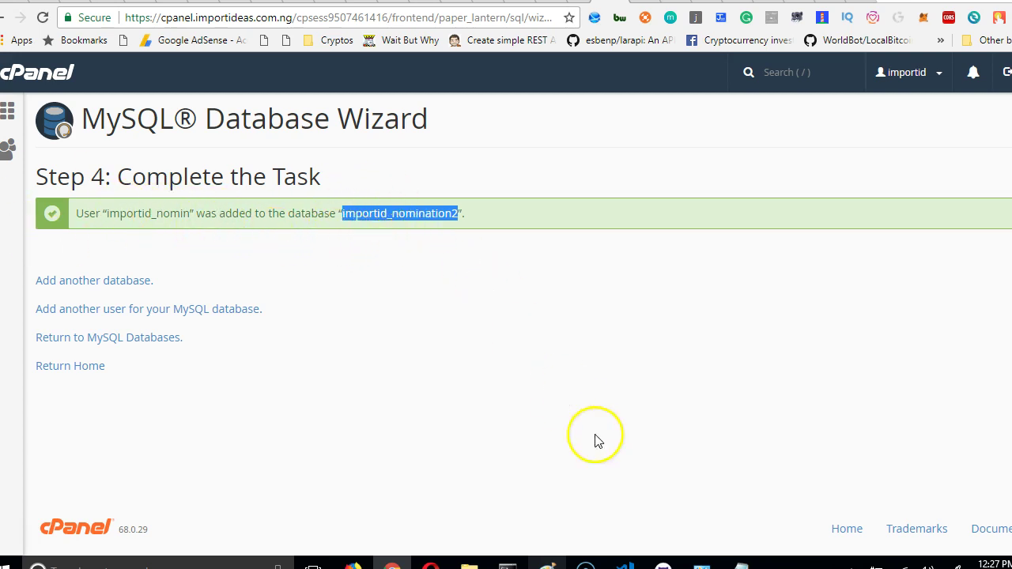
left_click(624, 564)
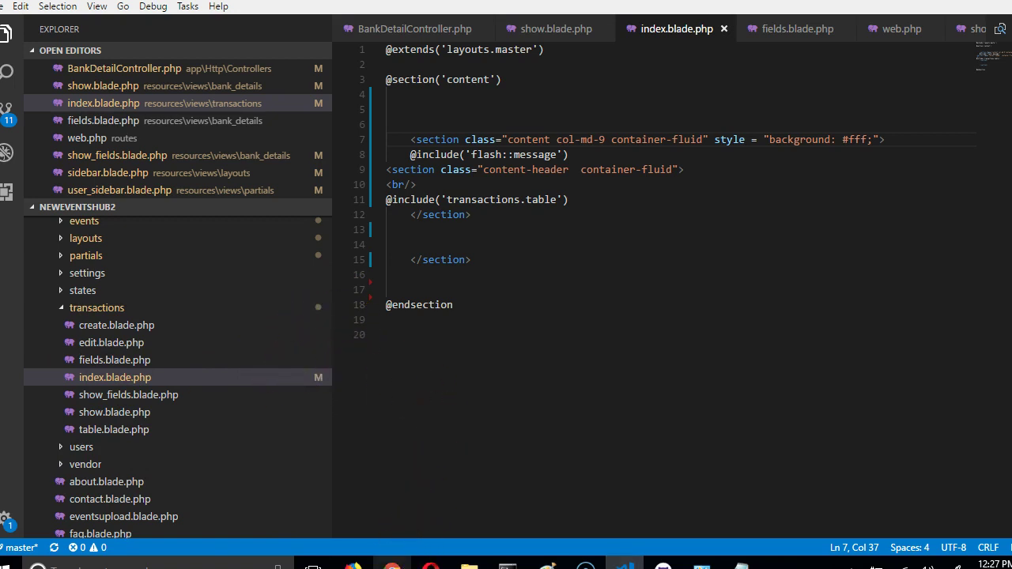
left_click(392, 562)
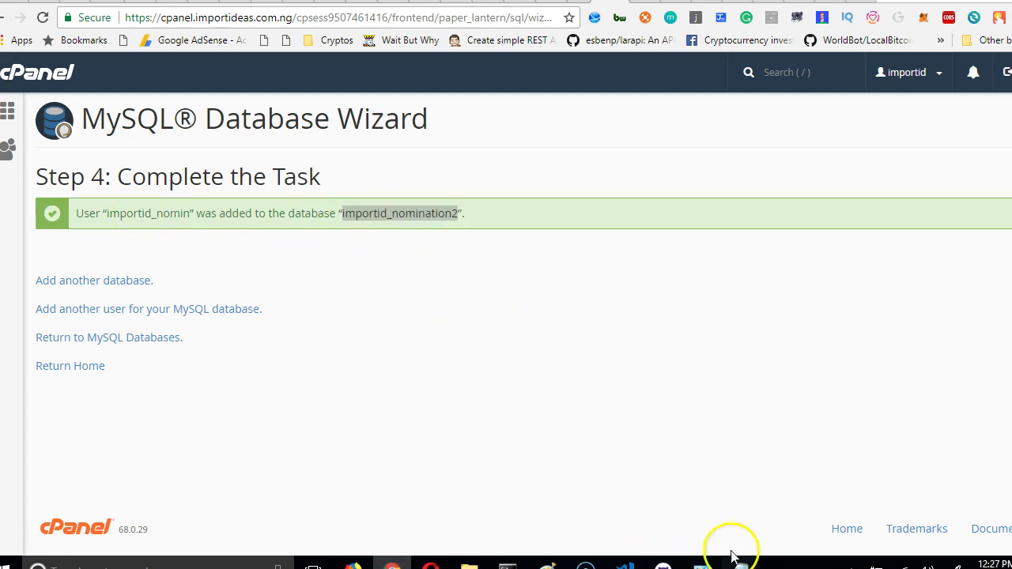
mouse_move(732, 553)
left_click(719, 459)
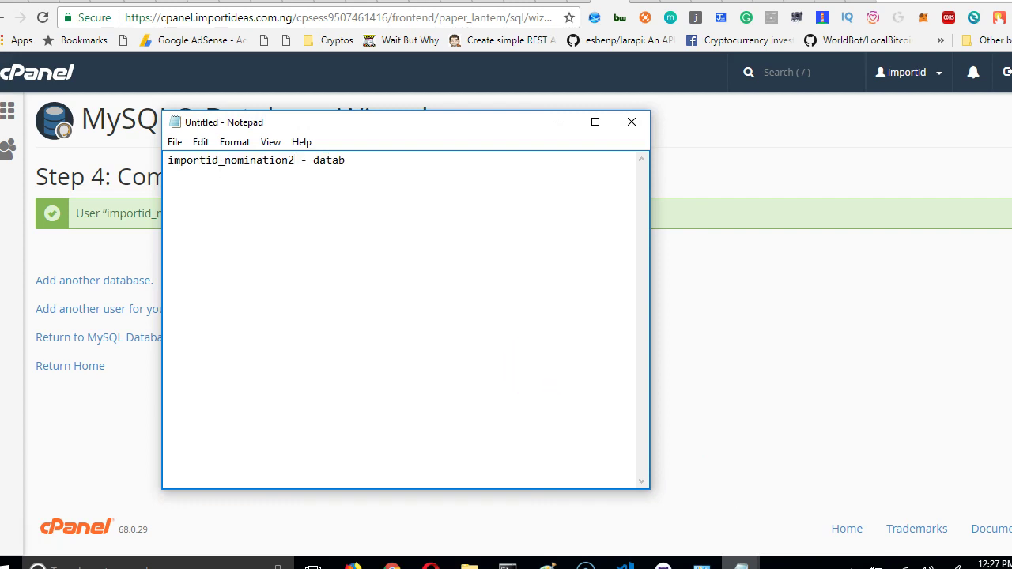
Record importid_nomination2 as the database, importid_nomin as the user and a password label in Notepad.
double_click(147, 213)
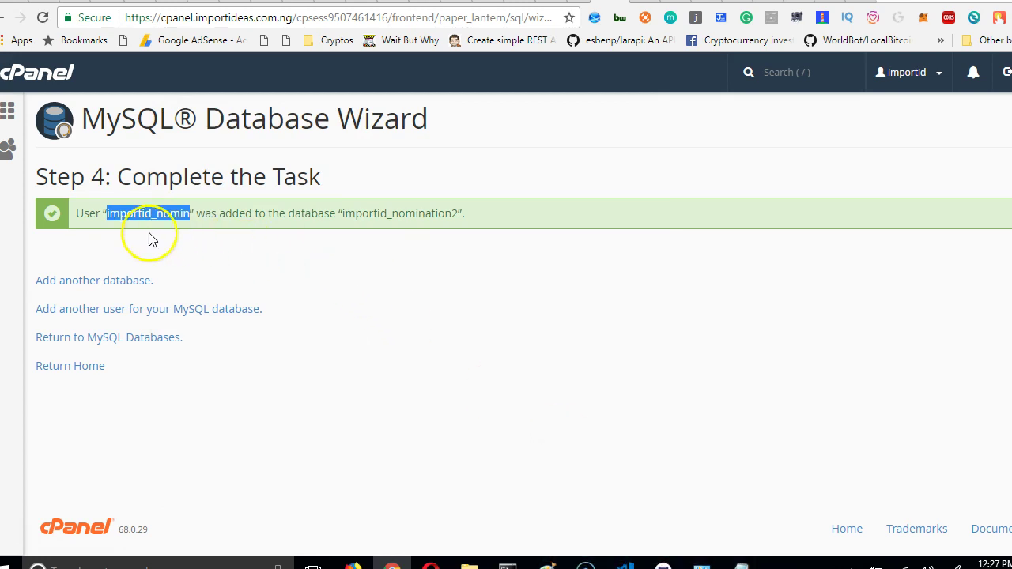
mouse_move(625, 562)
mouse_move(740, 563)
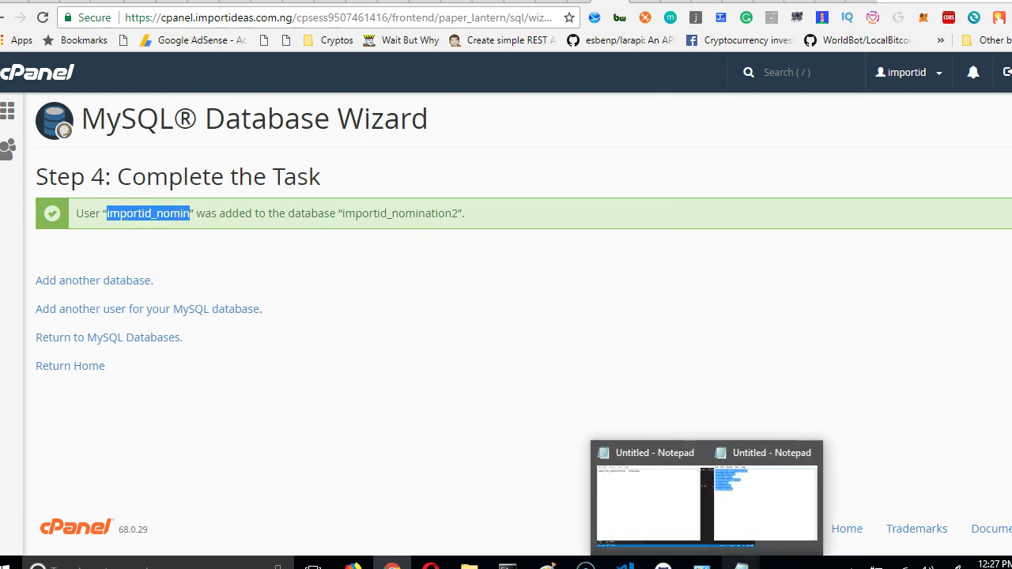
left_click(716, 524)
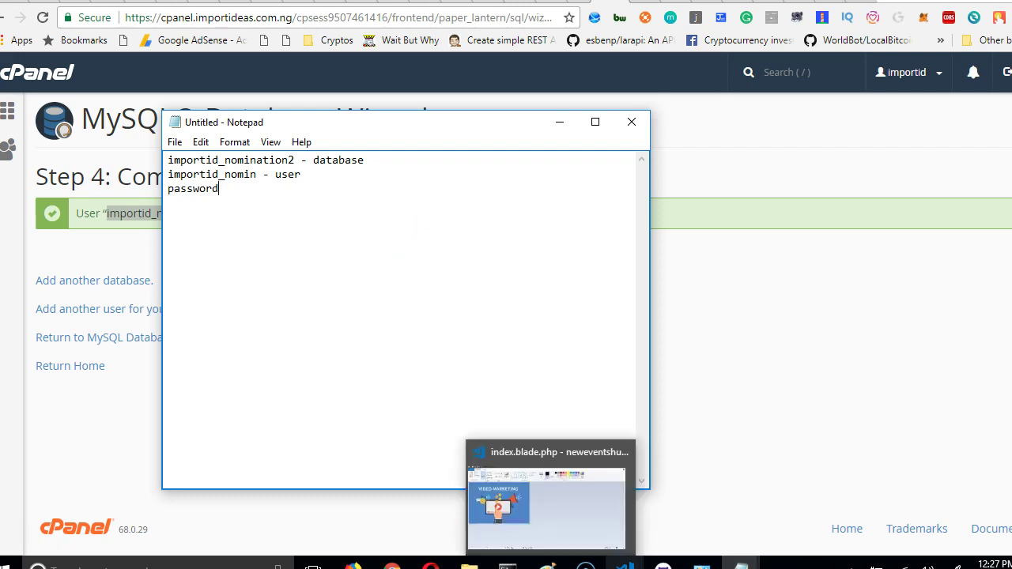
left_click(625, 563)
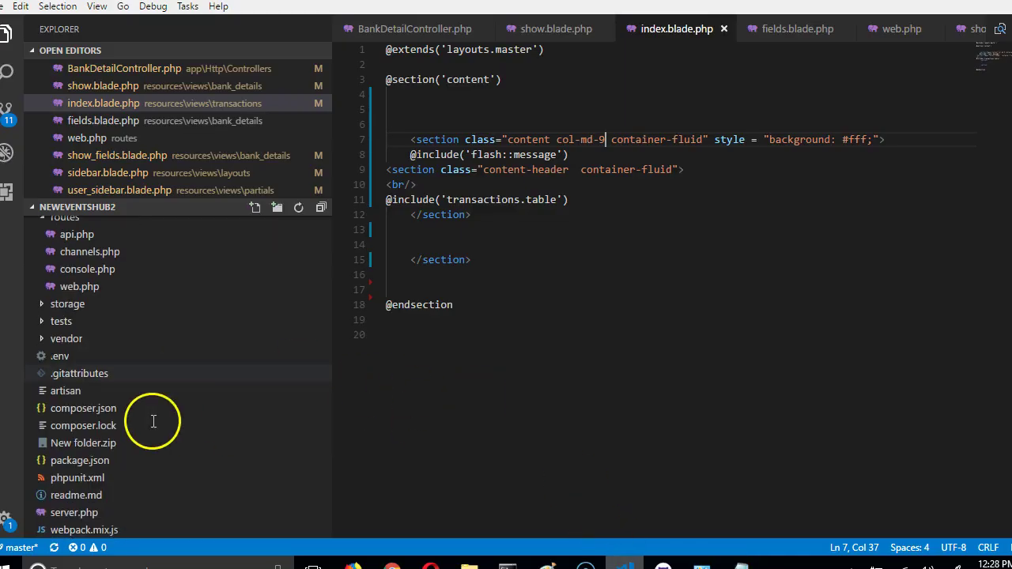
Find the project's .env file in VS Code's Explorer, then return to MySQL Database Wizard Step 4.
scroll(154, 420, "up", 2)
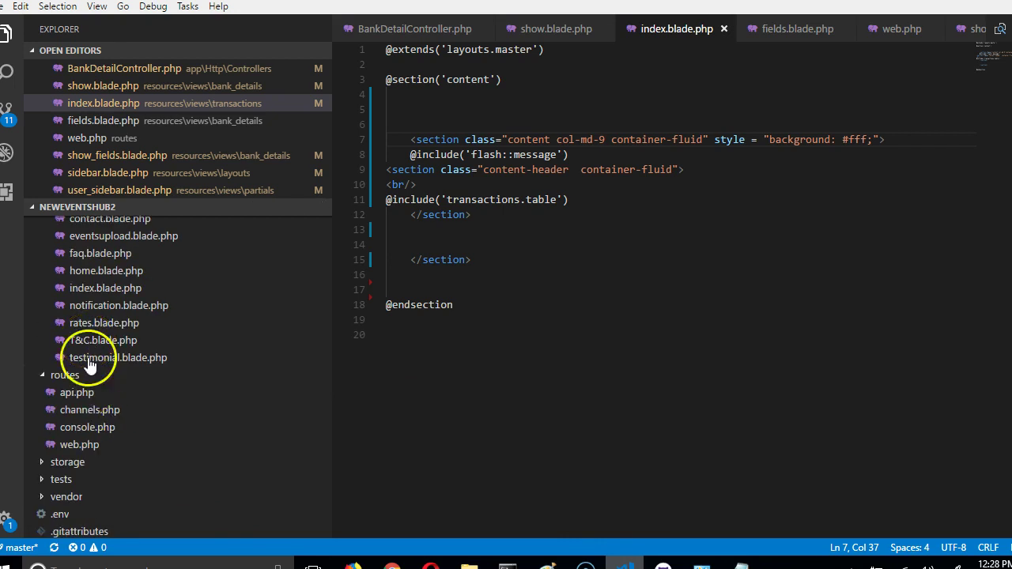
scroll(70, 486, "down", 3)
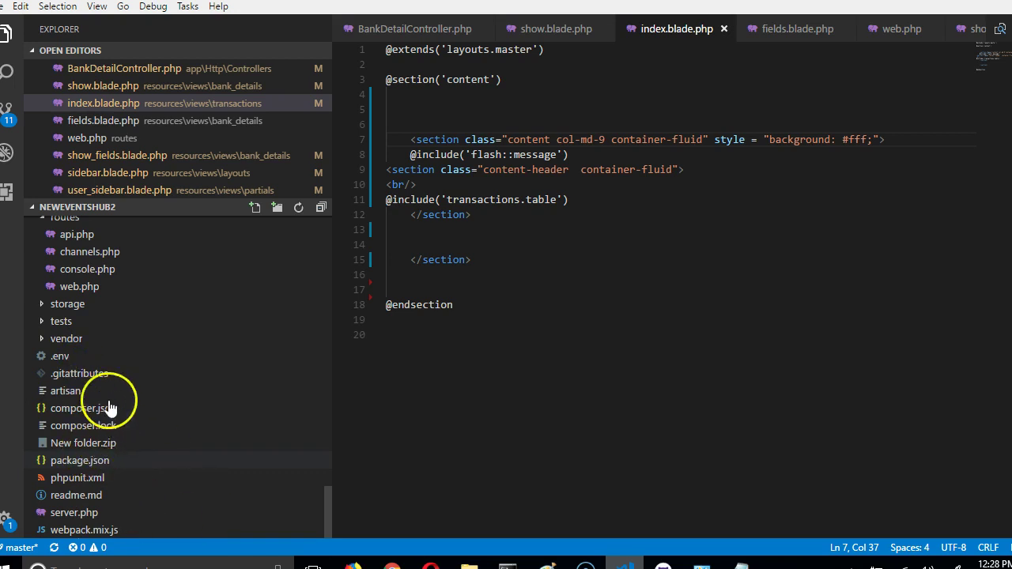
left_click(71, 355)
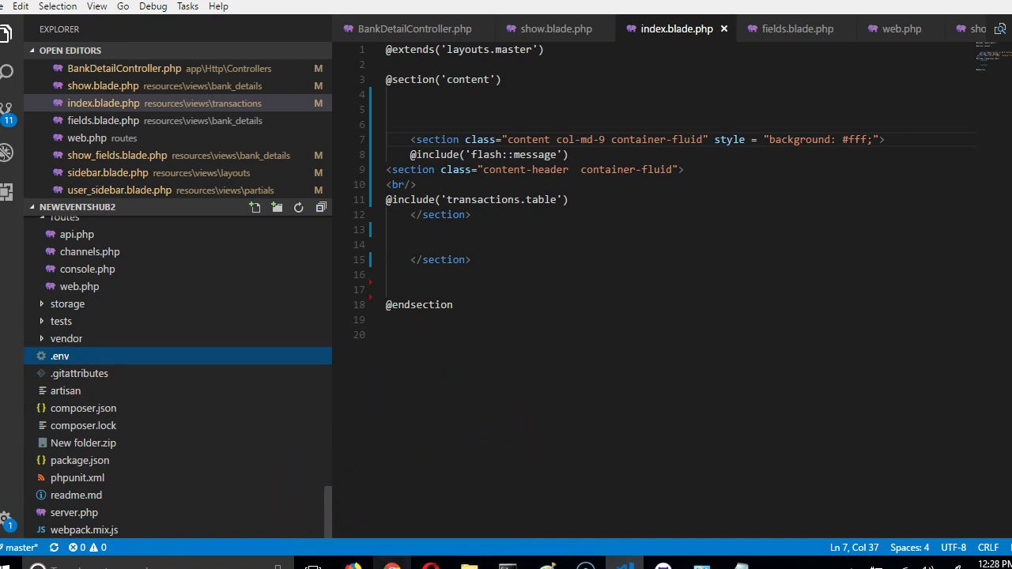
left_click(392, 564)
left_click(660, 210)
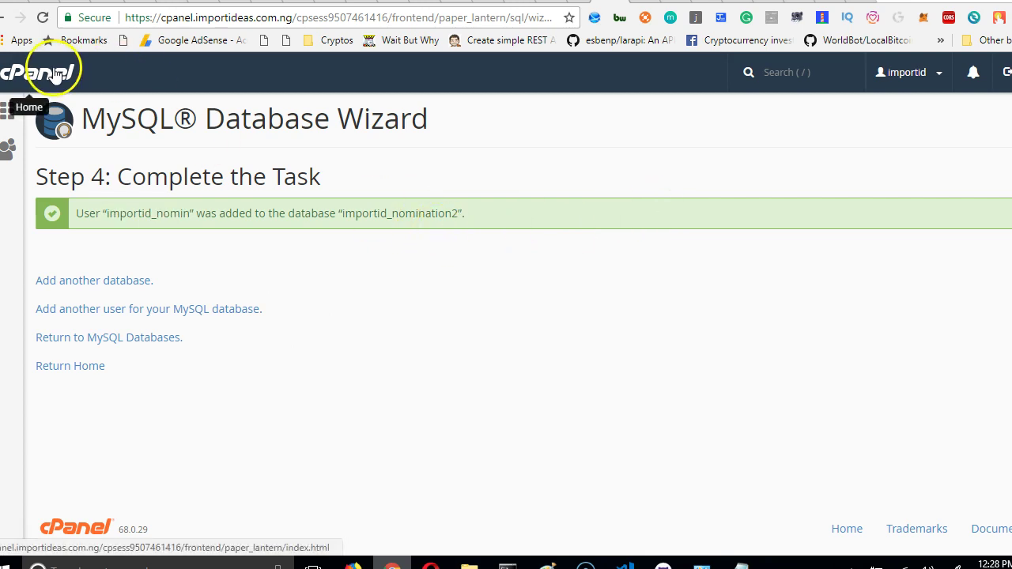
From the cPanel home page, open phpMyAdmin in a new tab and launch File Manager for /home/importid.
left_click(32, 73)
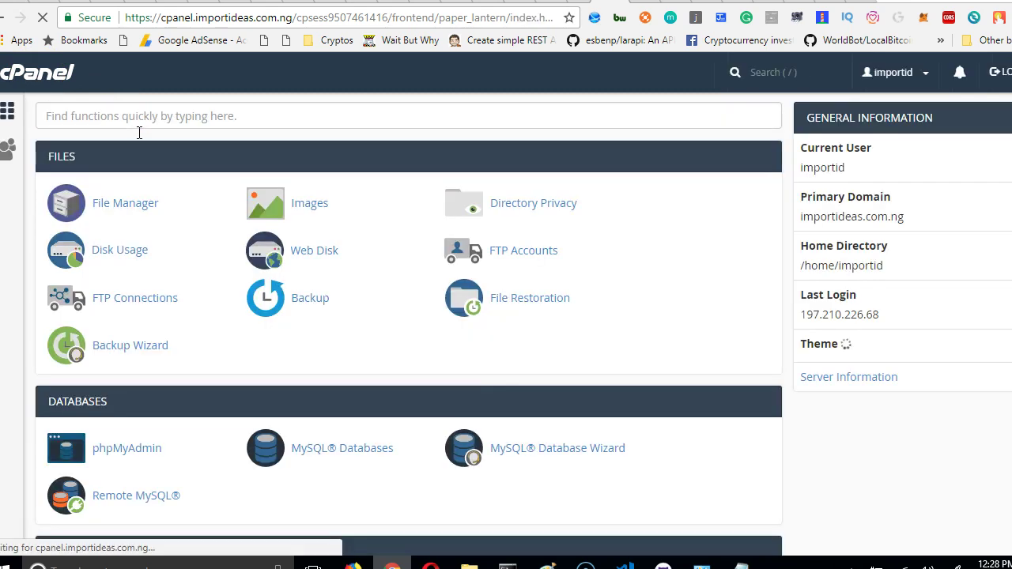
scroll(226, 299, "down", 3)
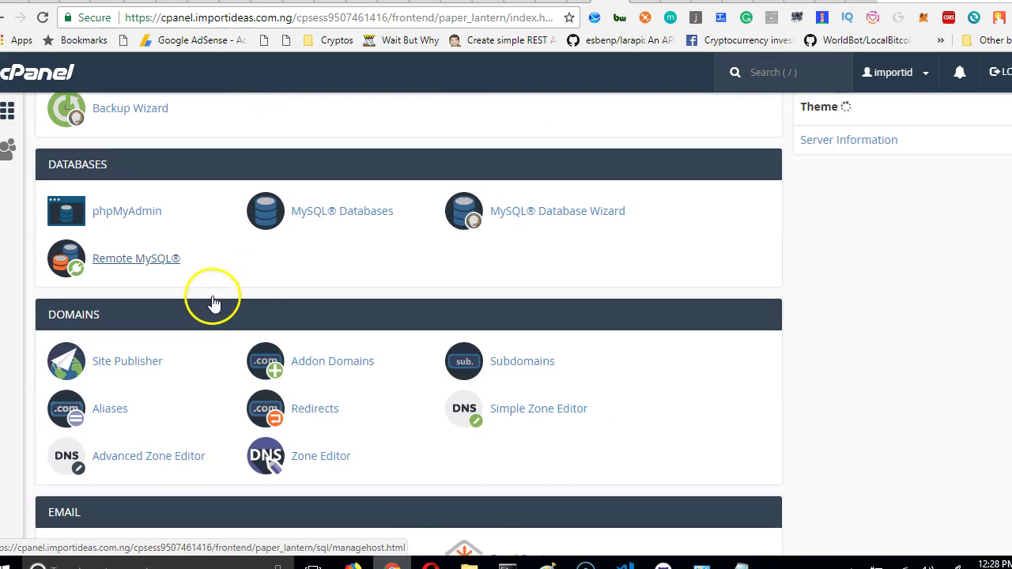
right_click(153, 211)
right_click(135, 211)
right_click(136, 212)
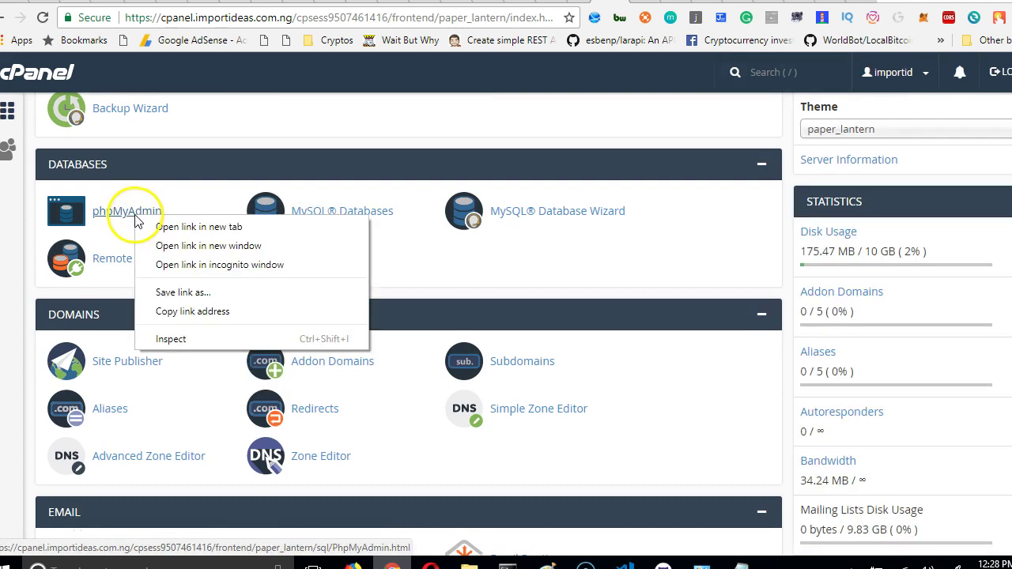
left_click(166, 227)
scroll(445, 276, "up", 3)
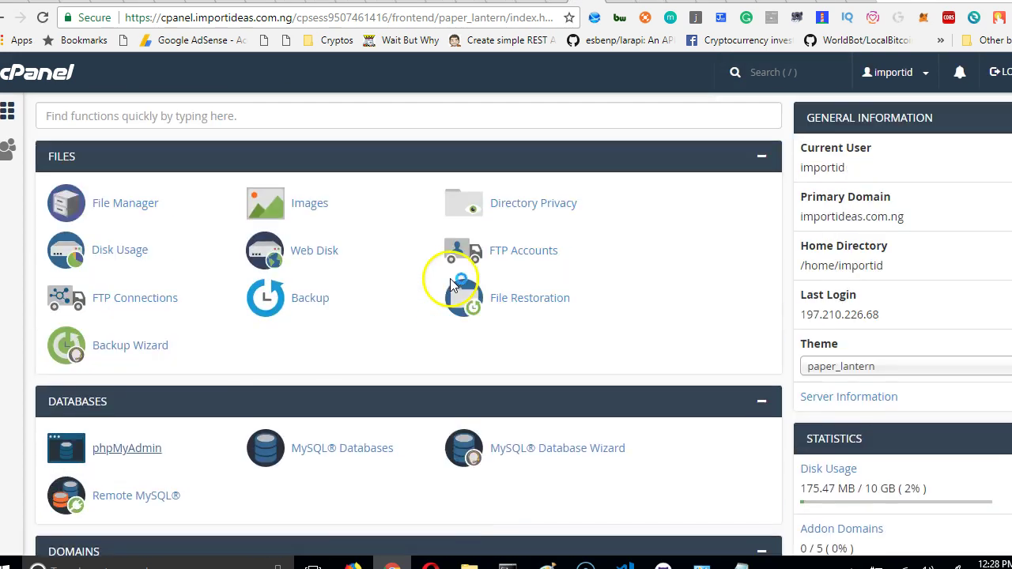
left_click(132, 217)
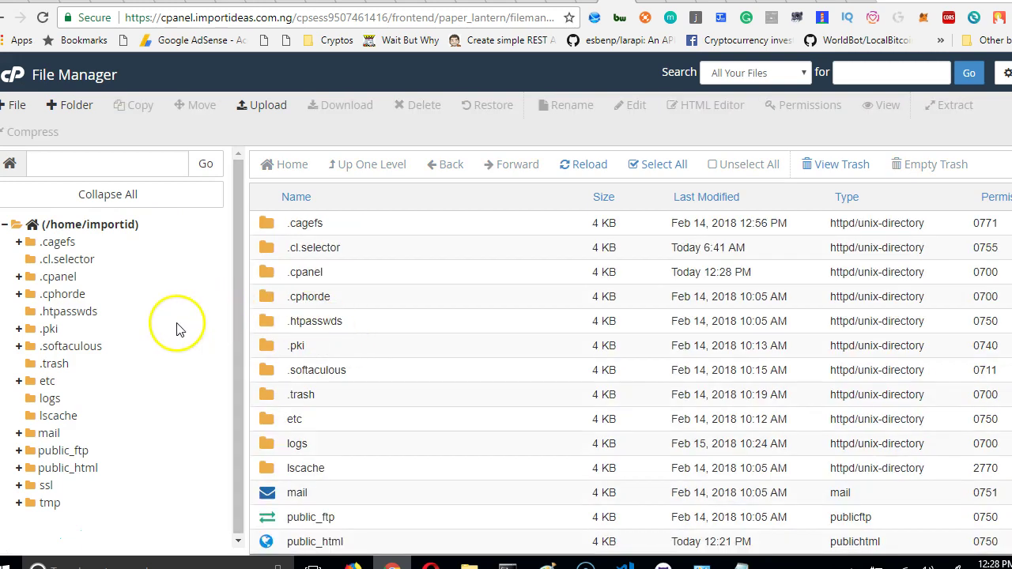
Open the Upload page for public_html/nomination in File Manager, then view the phpMyAdmin databases list.
left_click(75, 471)
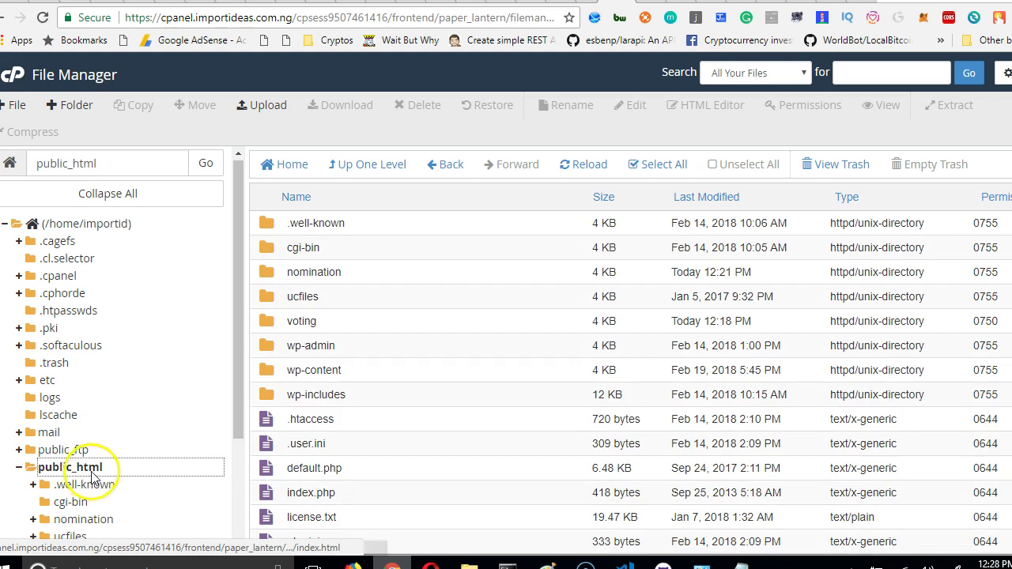
scroll(87, 471, "down", 3)
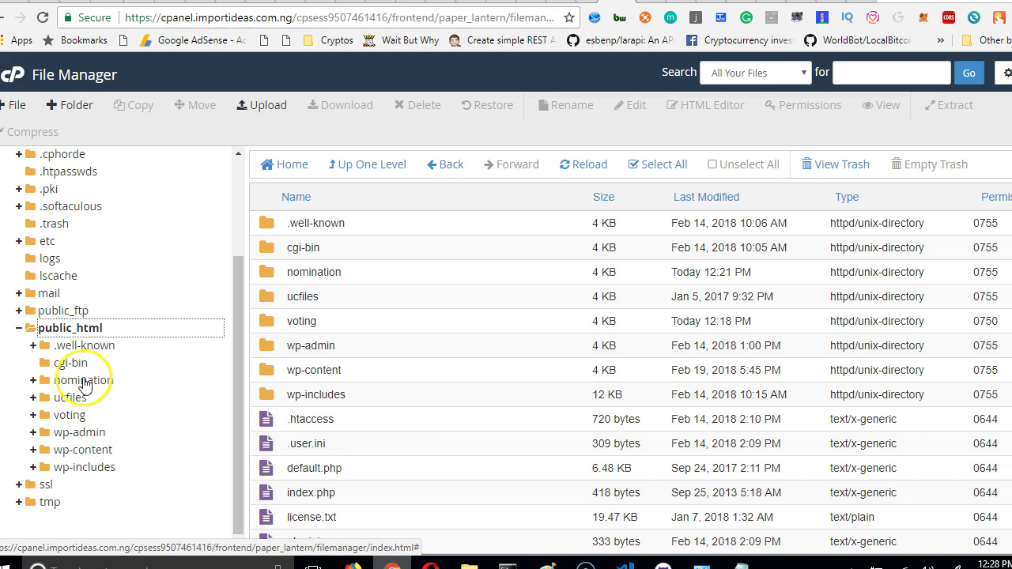
left_click(79, 379)
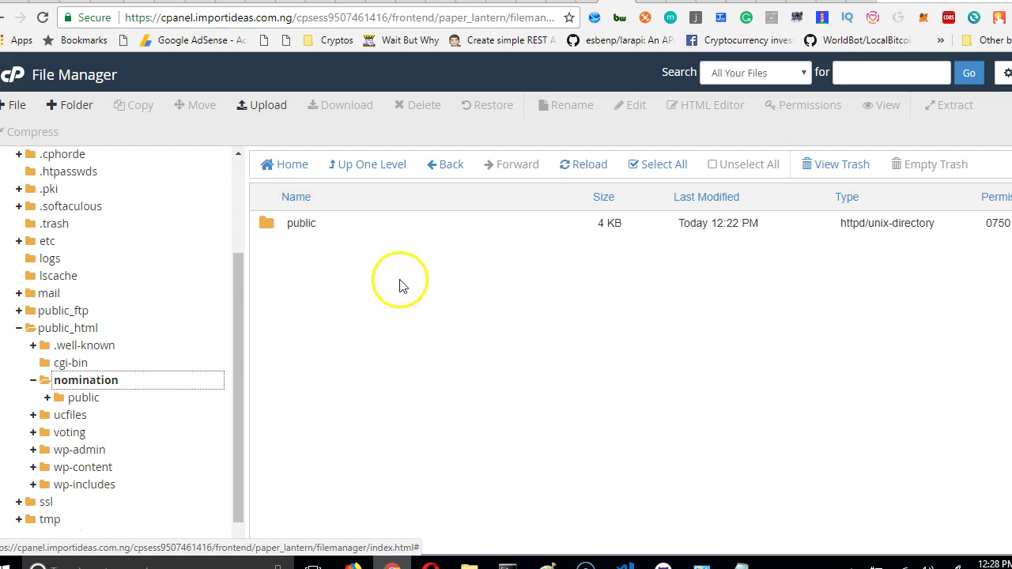
left_click(264, 115)
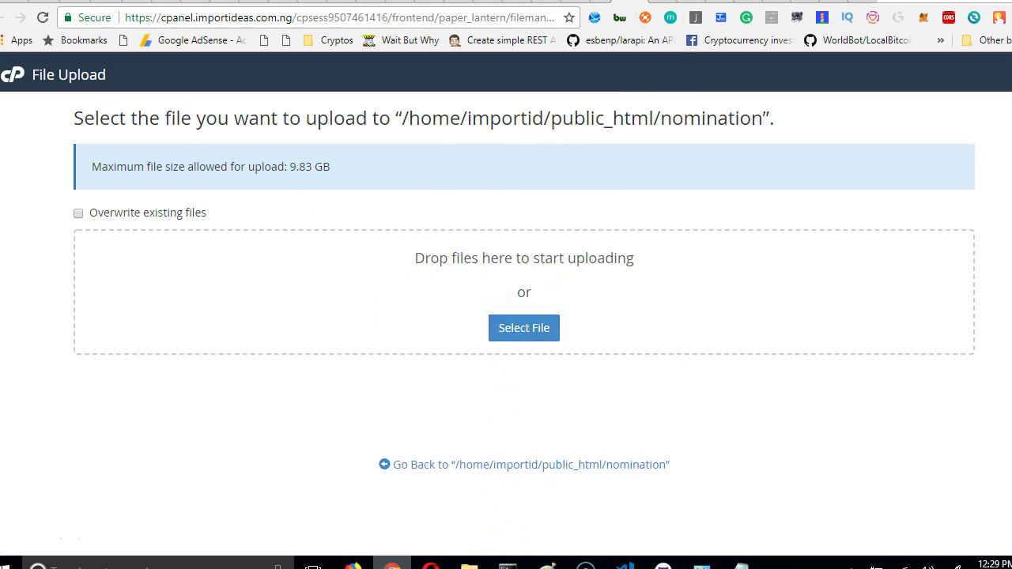
left_click(696, 3)
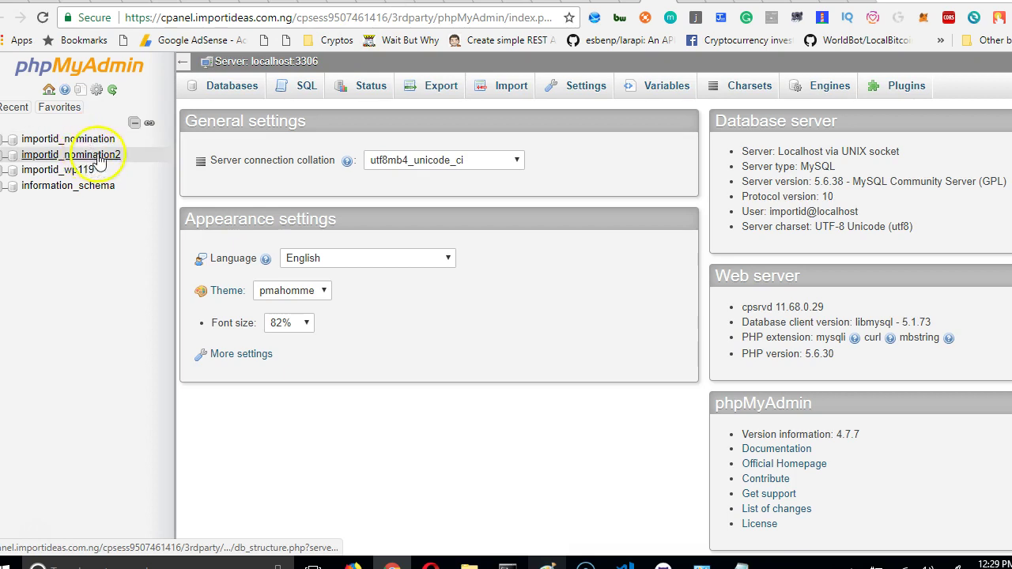
Confirm importid_nomination2 has no tables, log in to local phpMyAdmin, then view the .env file.
left_click(99, 156)
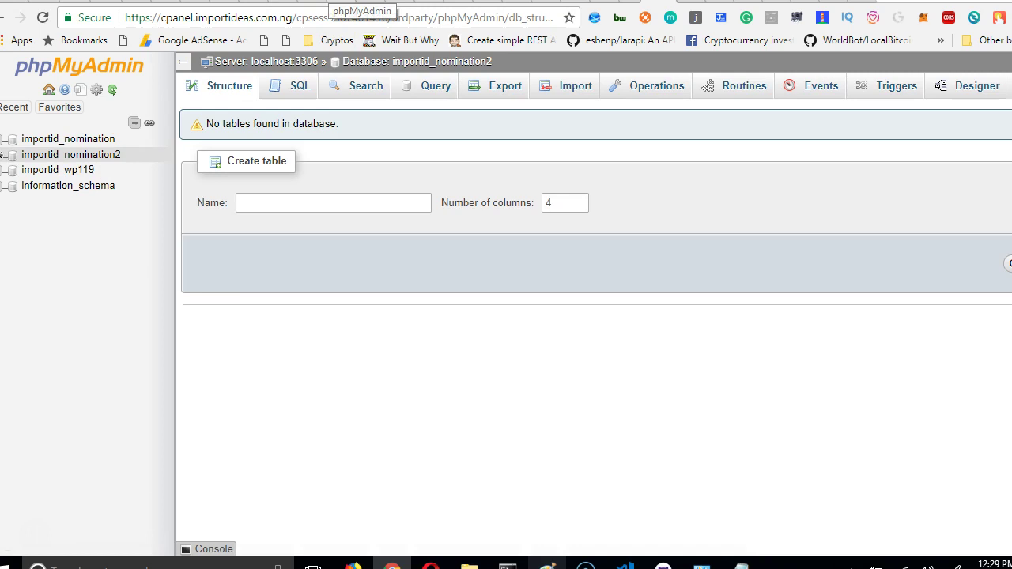
left_click(329, 1)
left_click(566, 44)
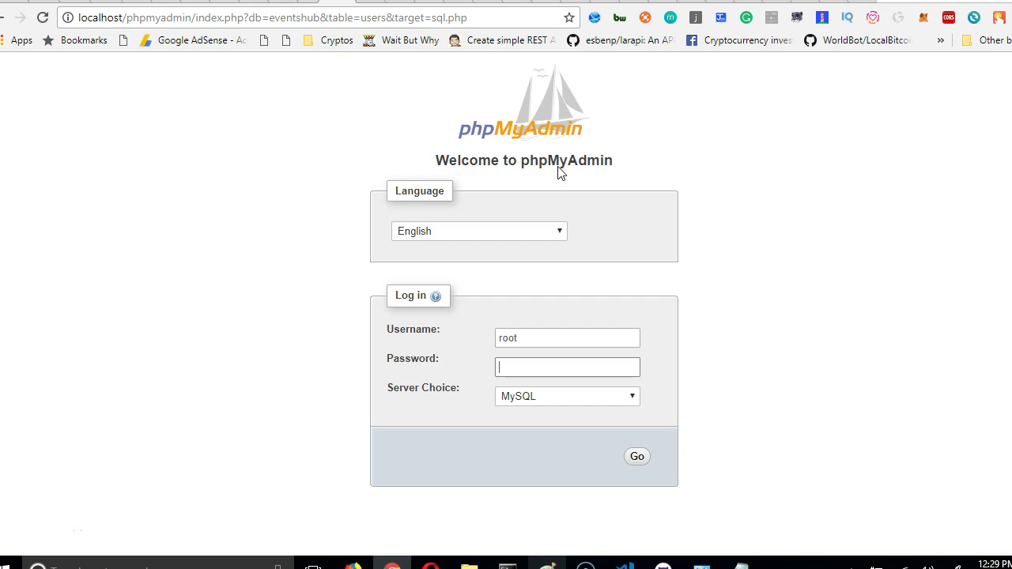
left_click(610, 275)
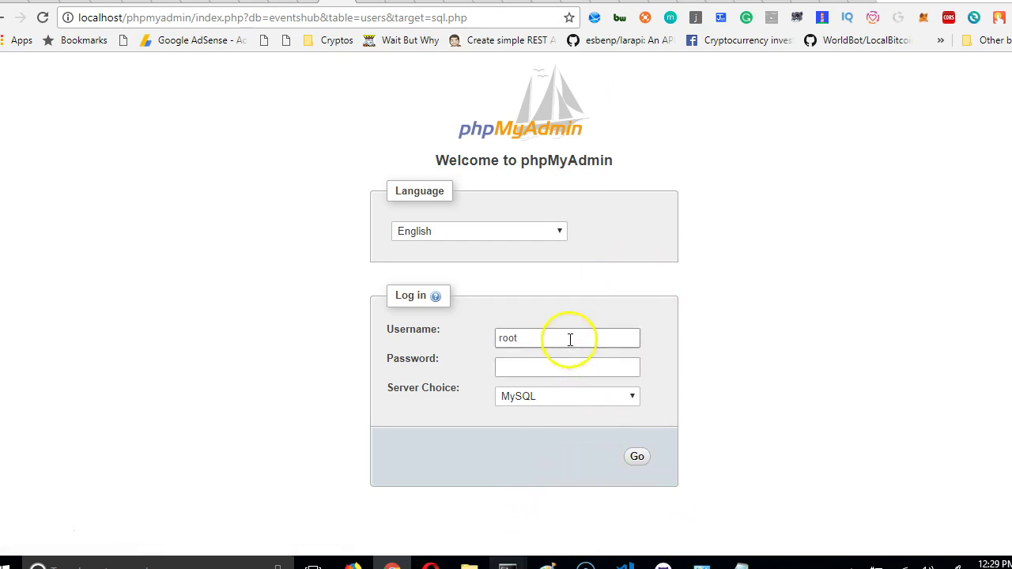
left_click(639, 459)
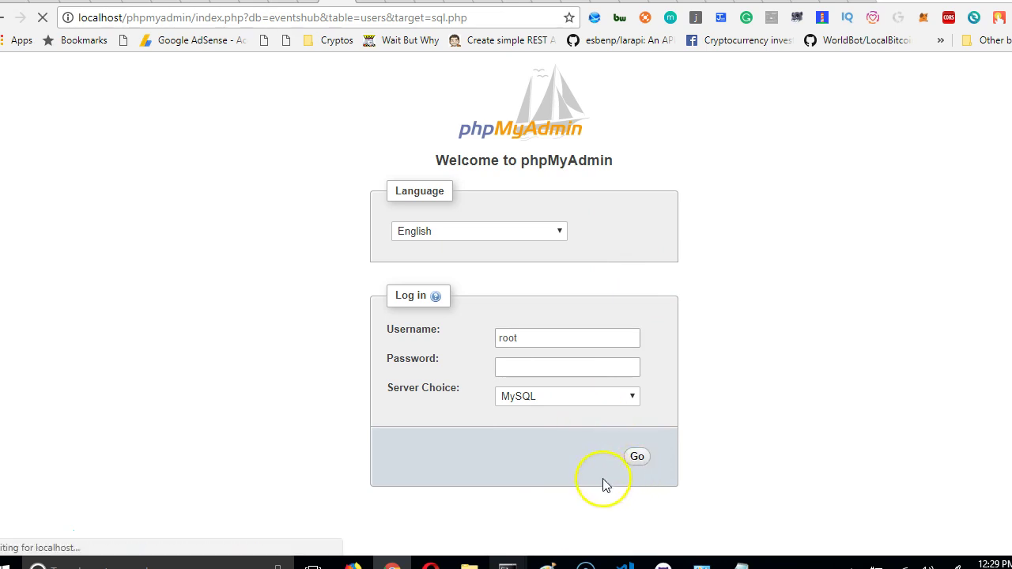
left_click(624, 563)
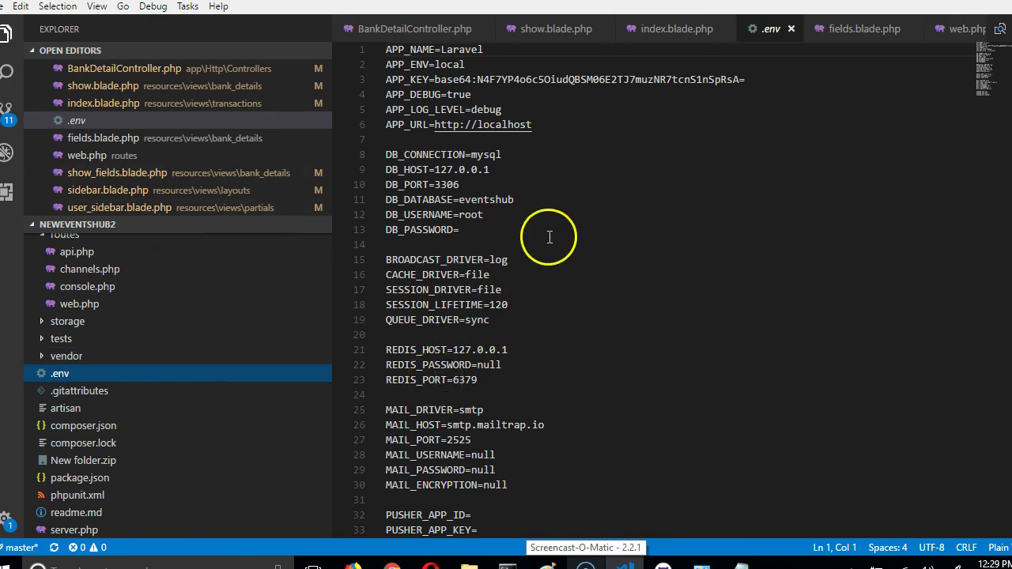
double_click(484, 200)
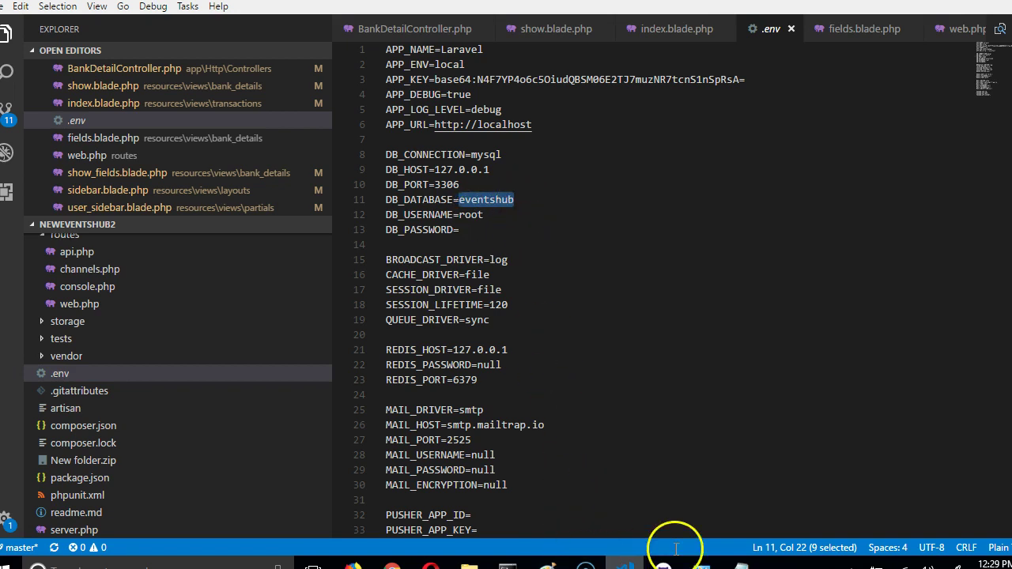
mouse_move(740, 562)
left_click(671, 511)
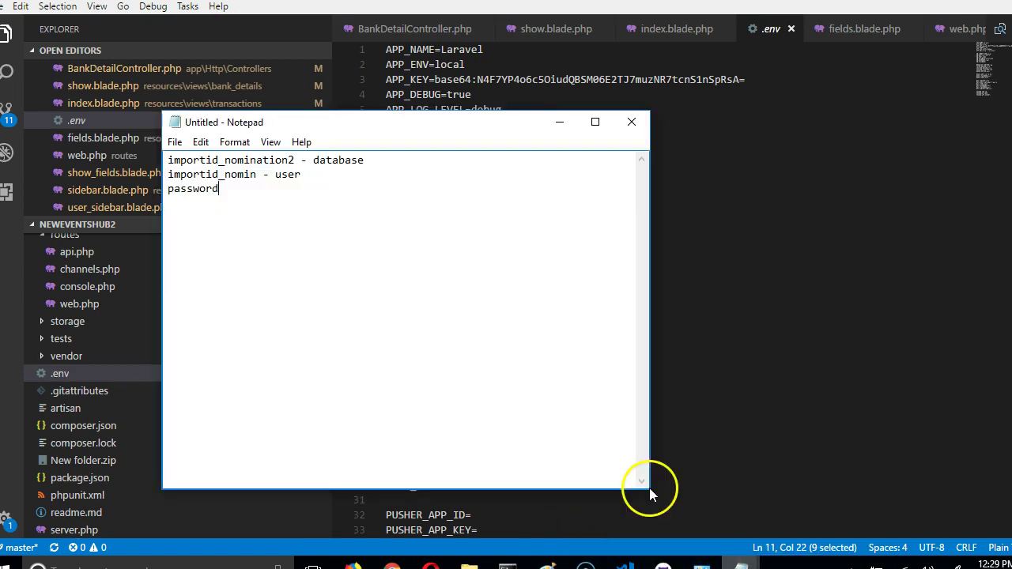
left_click_drag(328, 133, 573, 257)
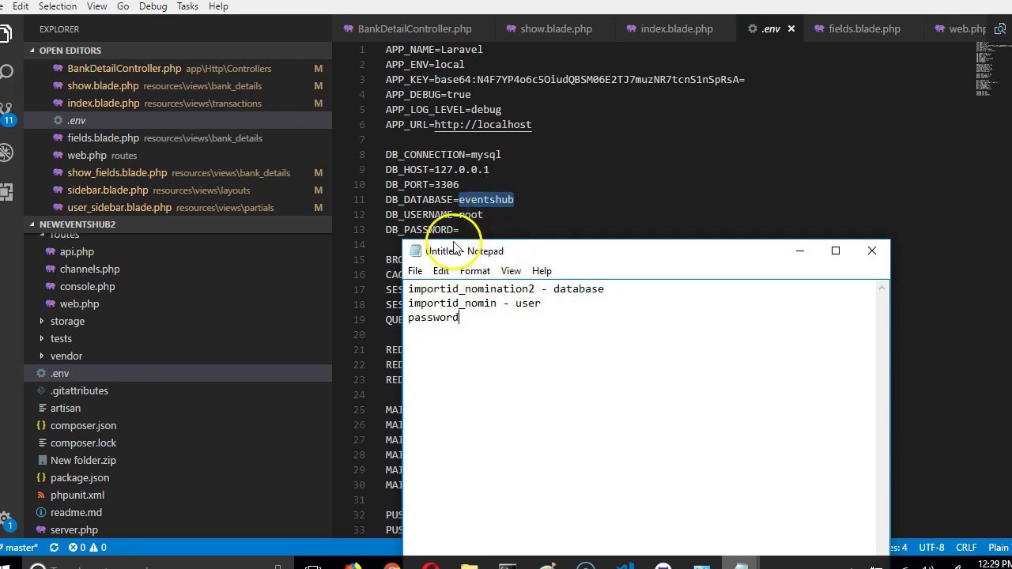
double_click(455, 303)
left_click(468, 320)
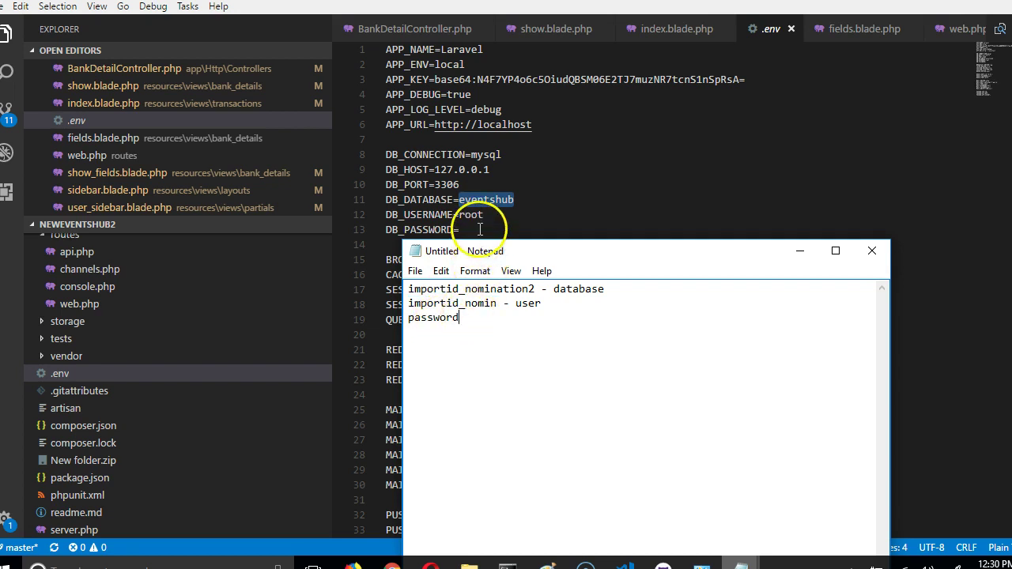
key("alt+Tab")
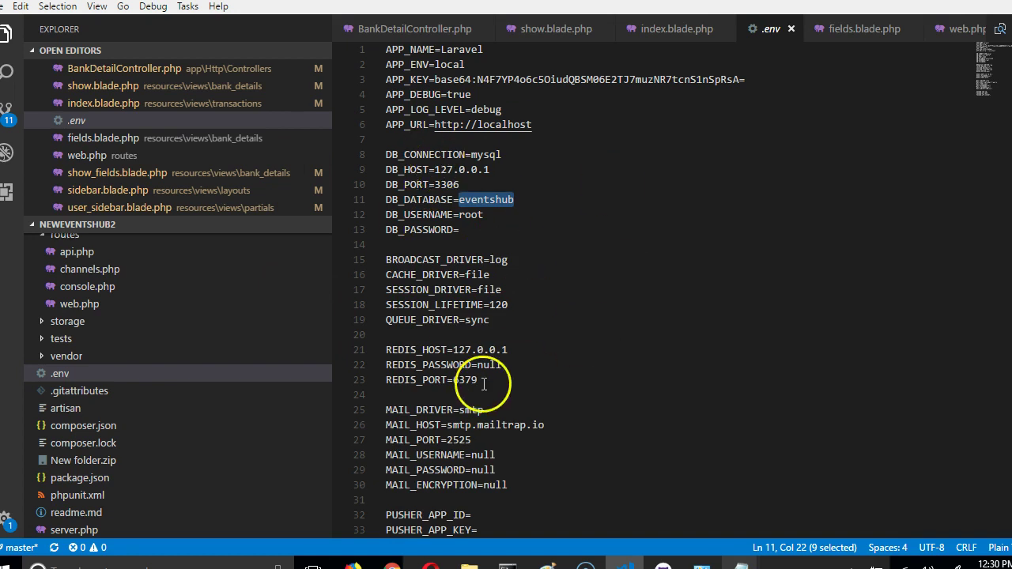
key("Down")
key("Down")
mouse_move(503, 553)
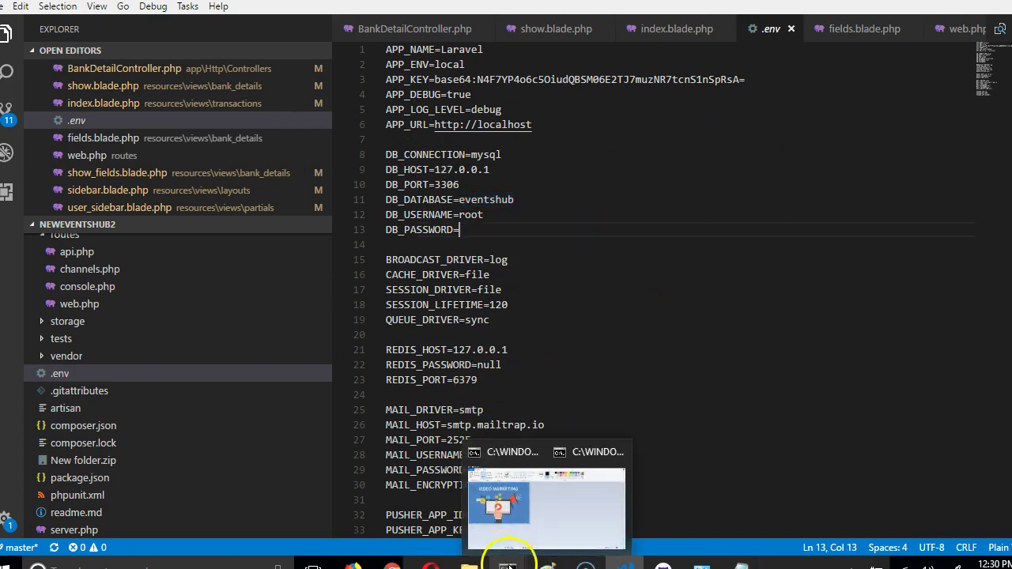
Download a Quick SQL export of the local voting-nomination-app database from phpMyAdmin.
left_click(415, 510)
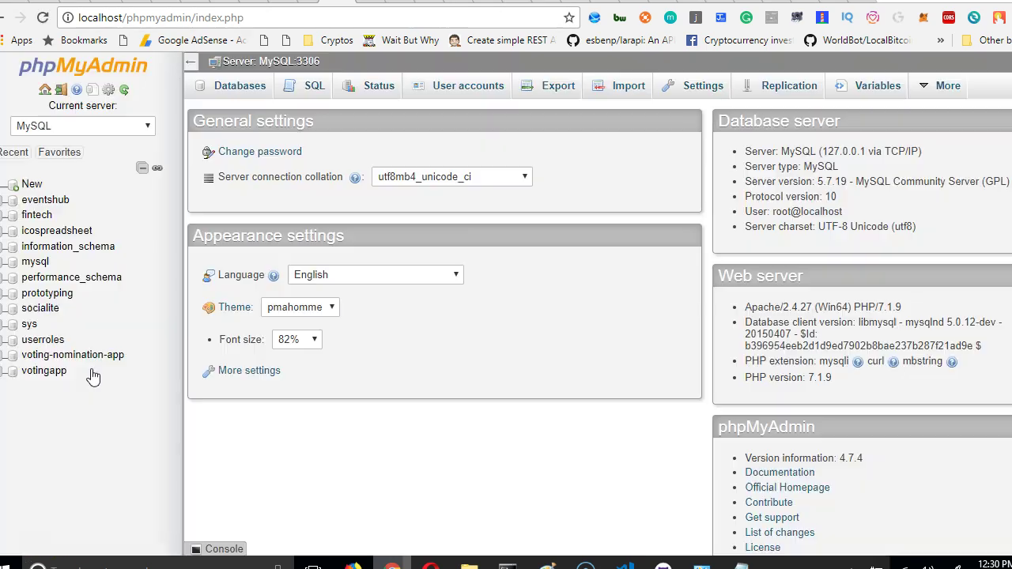
left_click(98, 366)
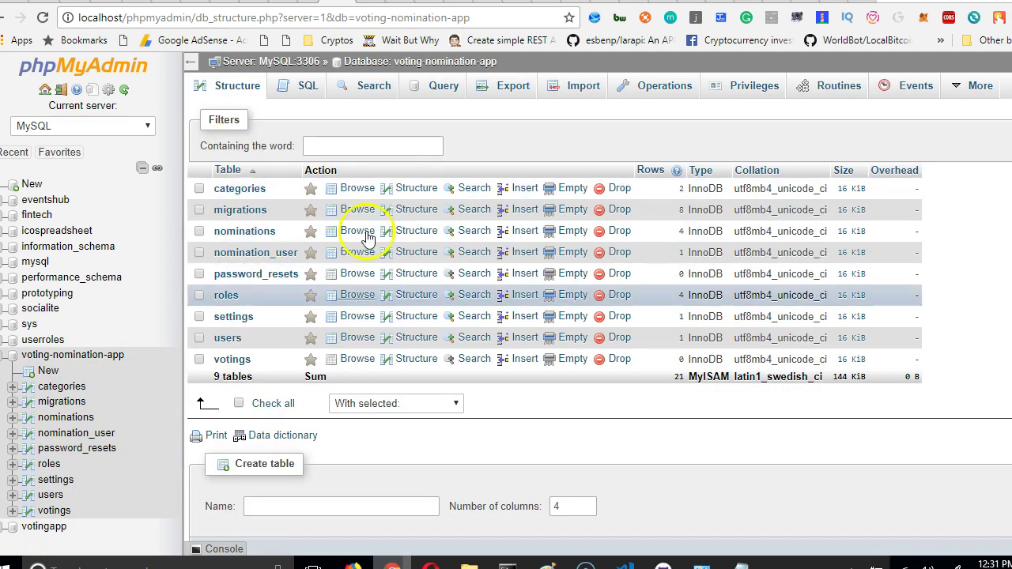
left_click(519, 87)
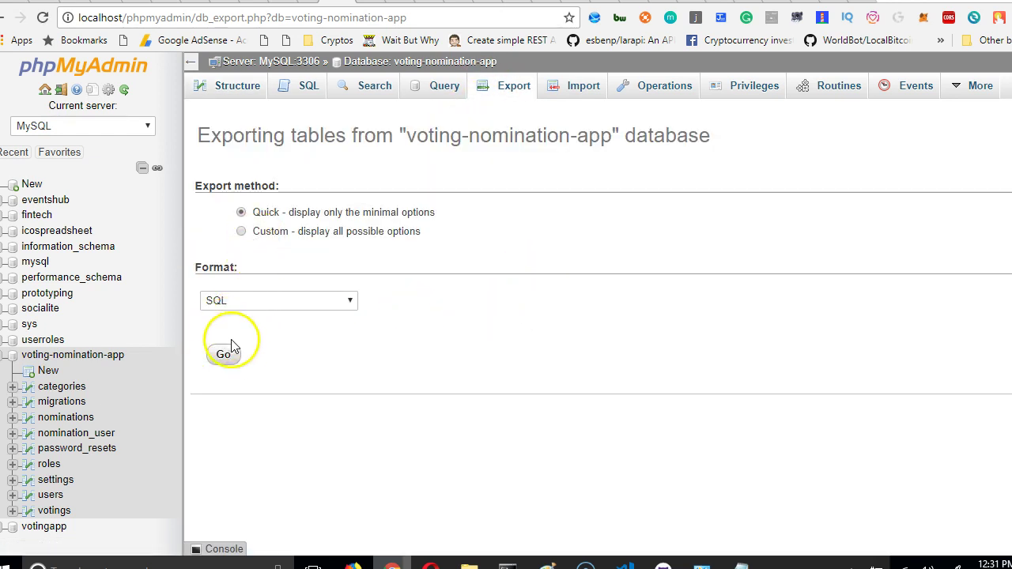
left_click(224, 356)
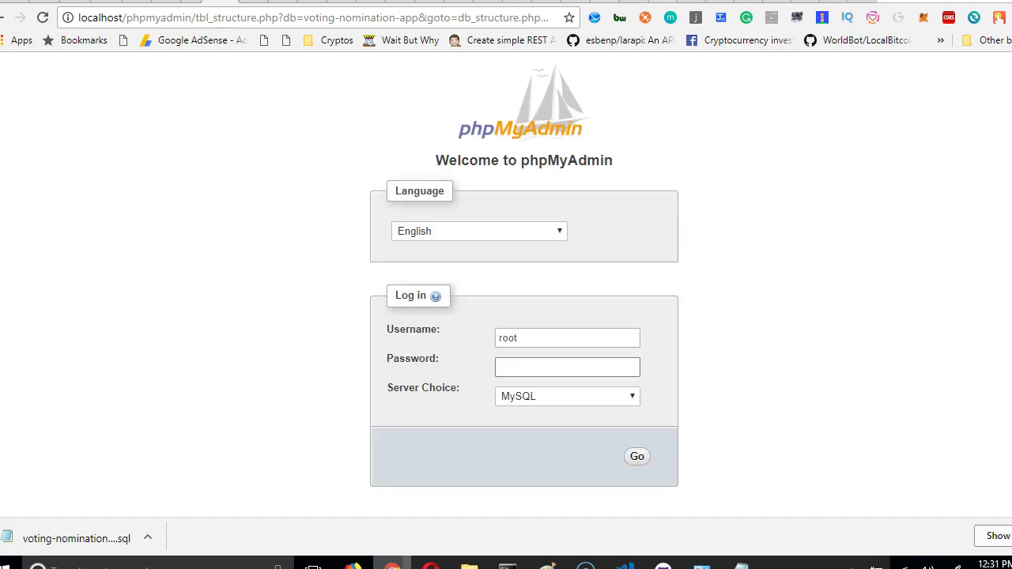
key("ctrl+Tab")
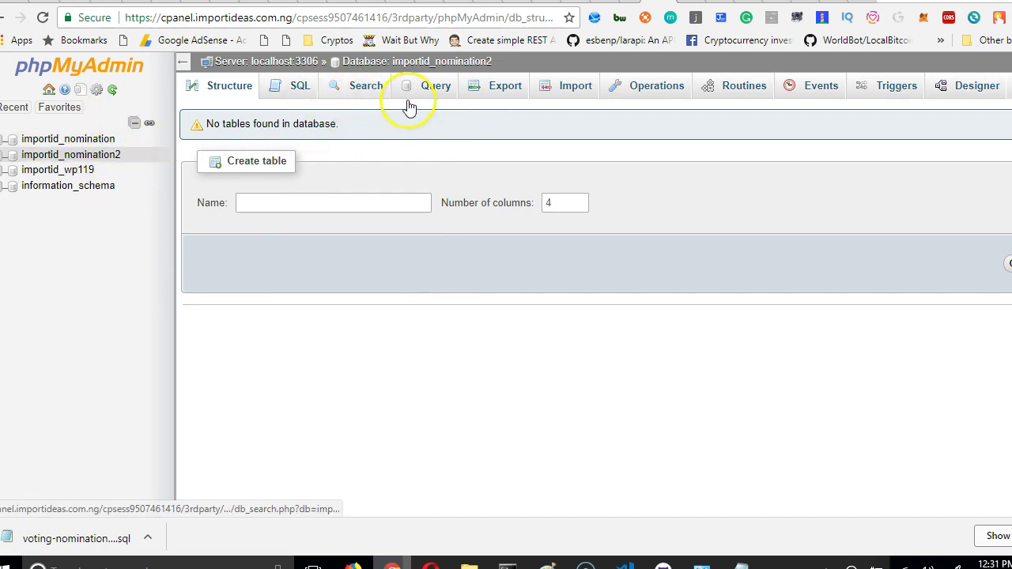
Drag voting-nomination-app.sql from the Downloads folder onto importid_nomination2's Import page.
left_click(566, 92)
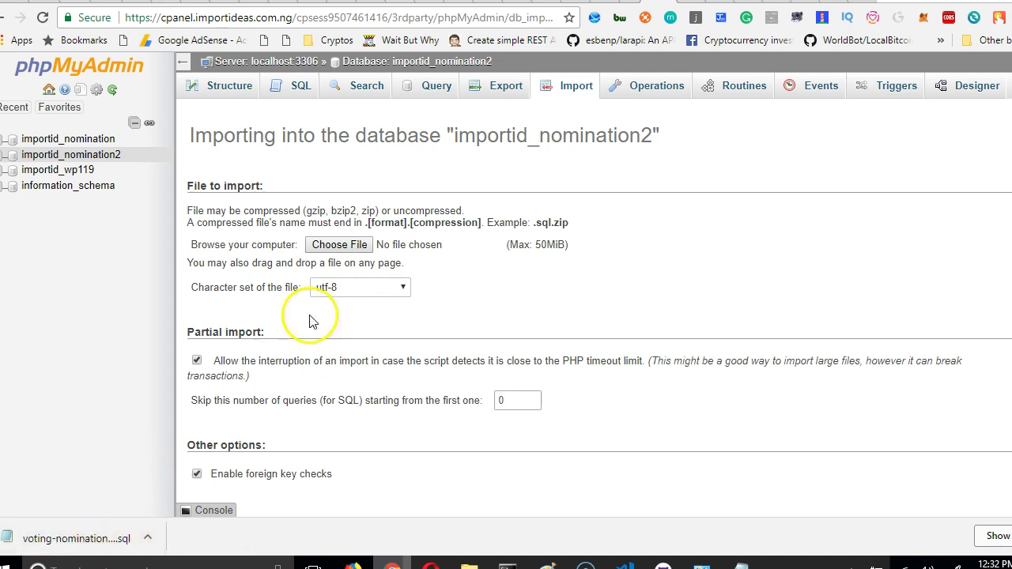
left_click(355, 249)
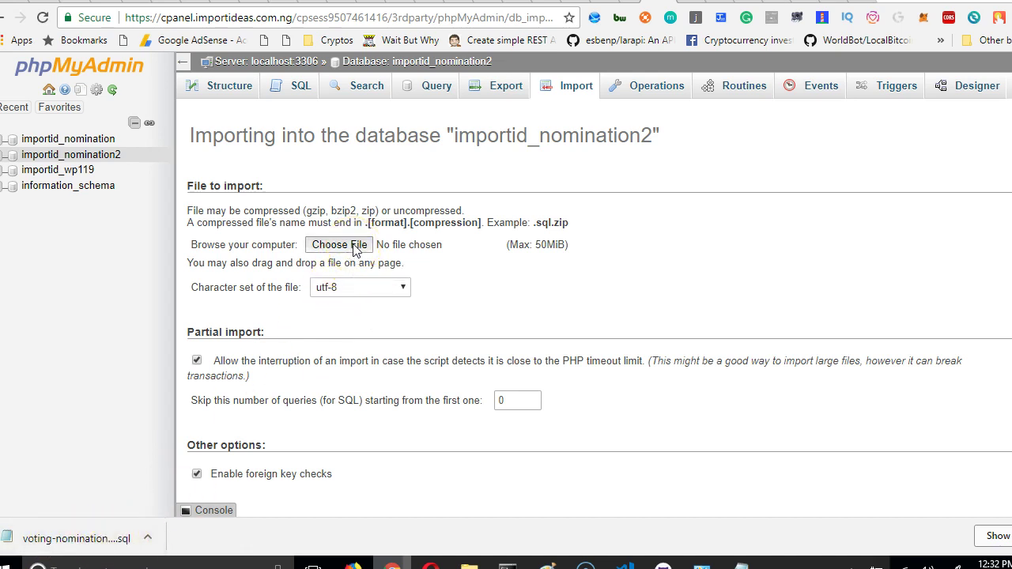
left_click(147, 537)
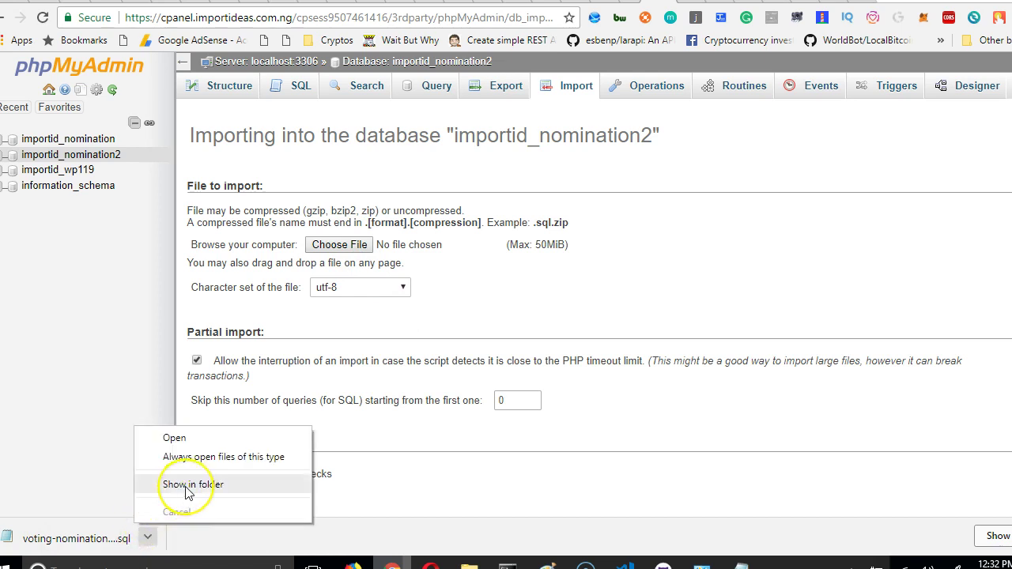
left_click(162, 484)
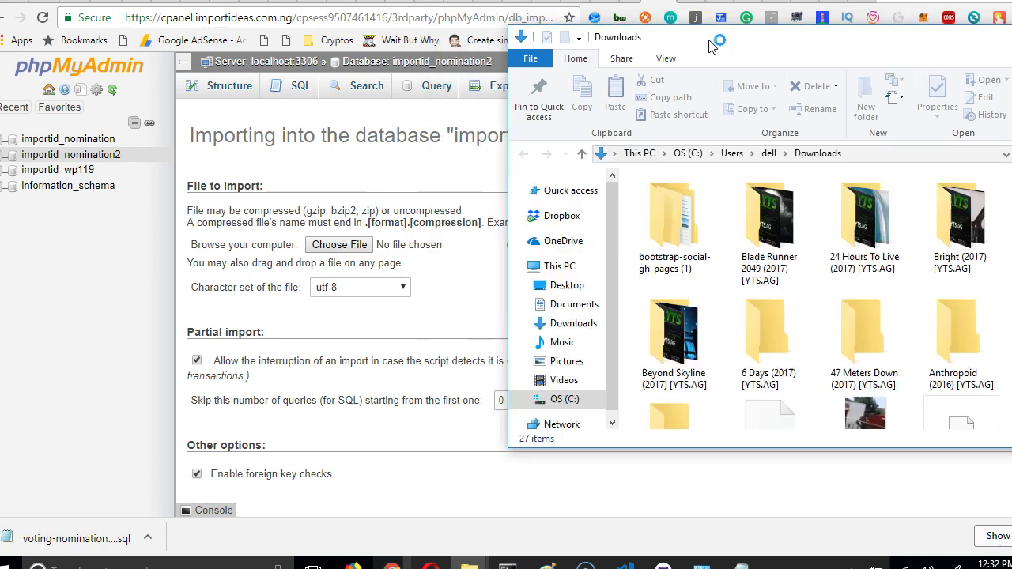
left_click_drag(708, 39, 601, 47)
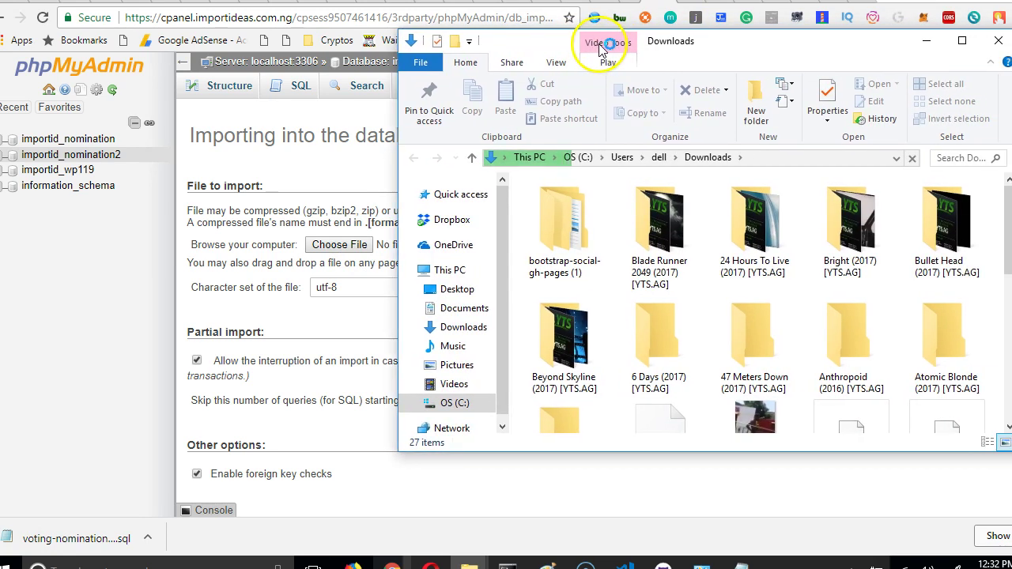
left_click_drag(590, 41, 639, 45)
left_click_drag(890, 369, 354, 239)
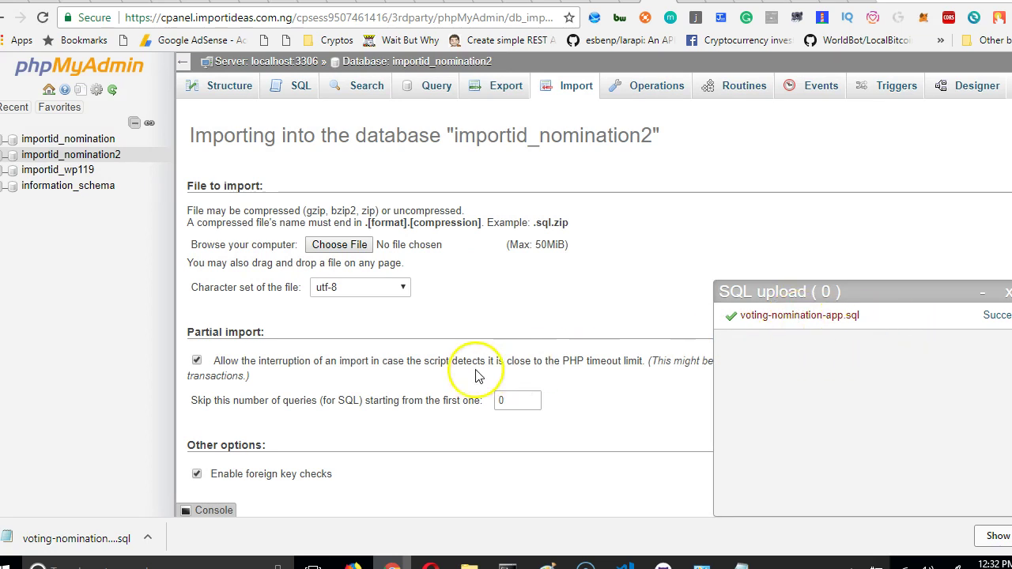
Bring the Downloads window forward and resize and reposition it beside the phpMyAdmin import page.
scroll(434, 379, "down", 3)
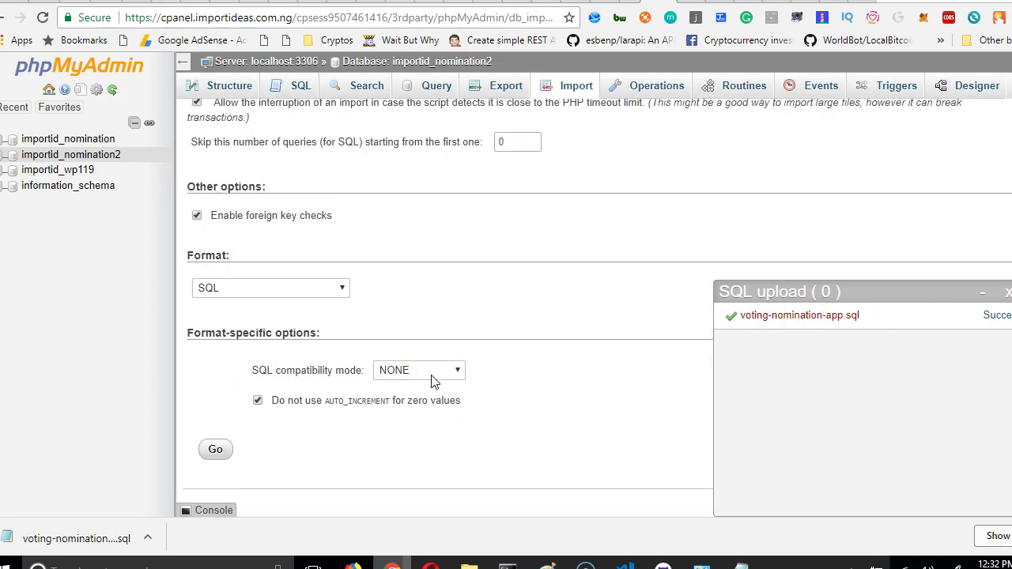
scroll(434, 381, "up", 3)
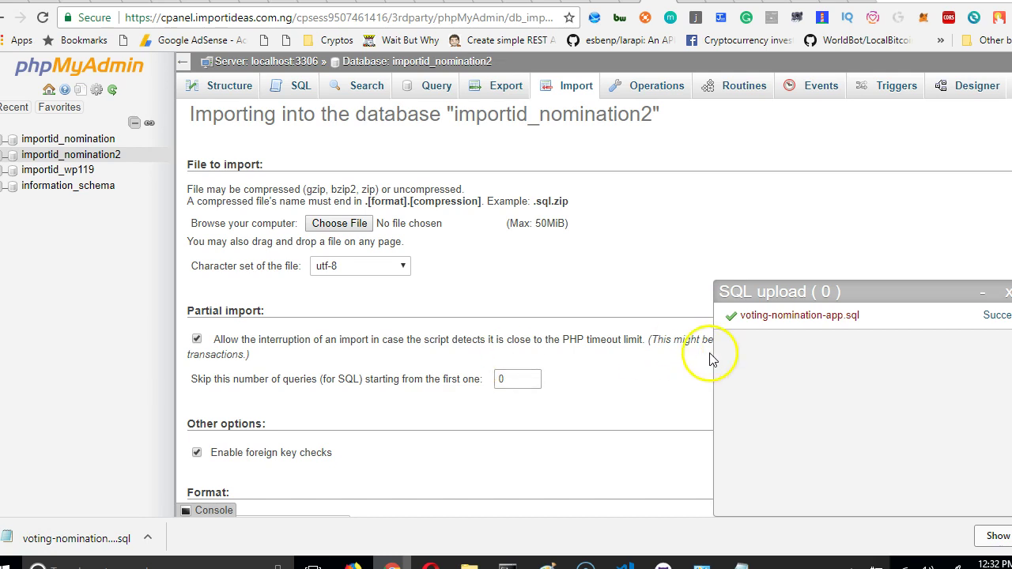
scroll(521, 376, "up", 1)
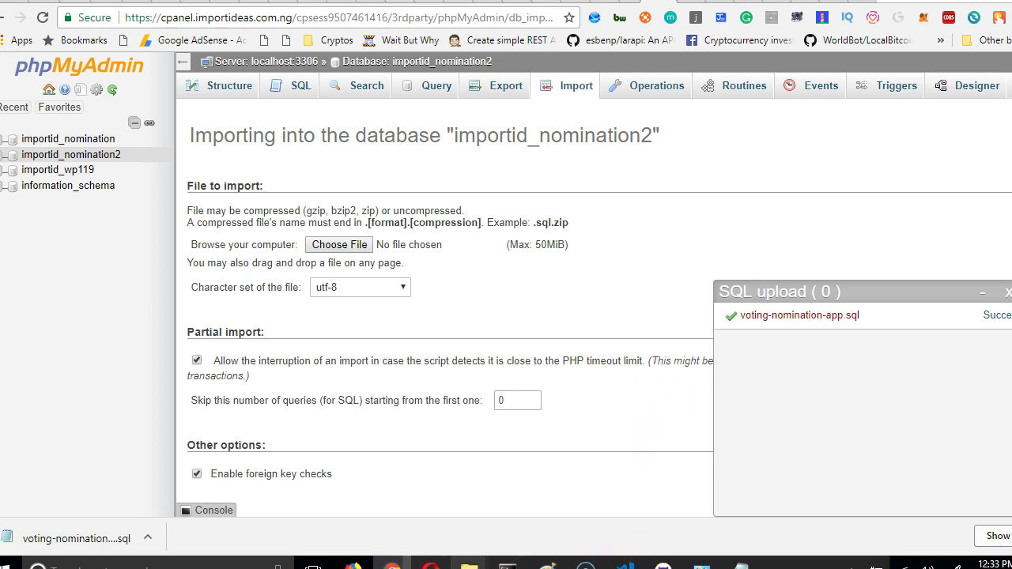
mouse_move(469, 563)
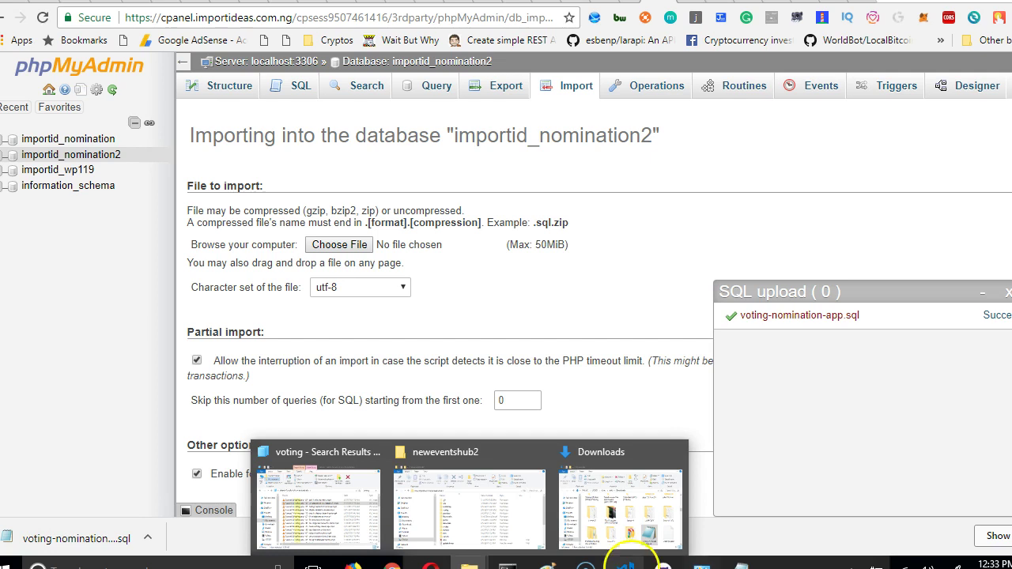
left_click(623, 529)
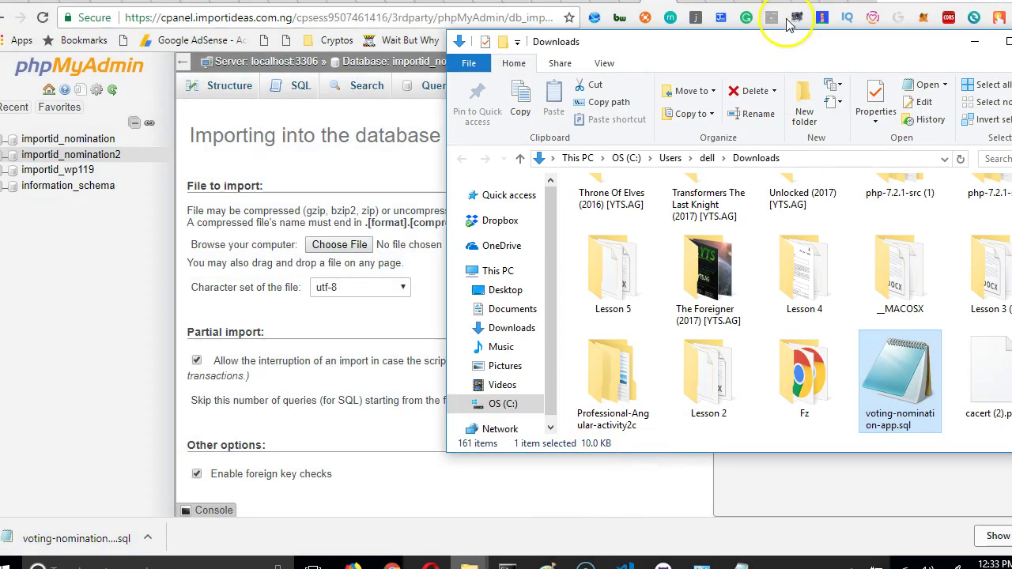
left_click_drag(446, 183, 592, 164)
scroll(908, 341, "down", 10)
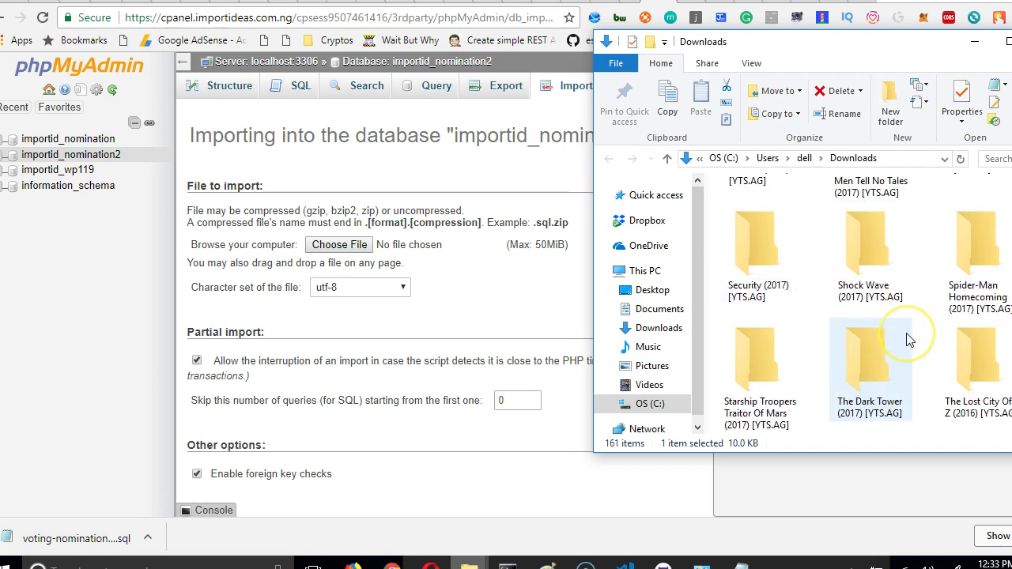
scroll(908, 341, "up", 15)
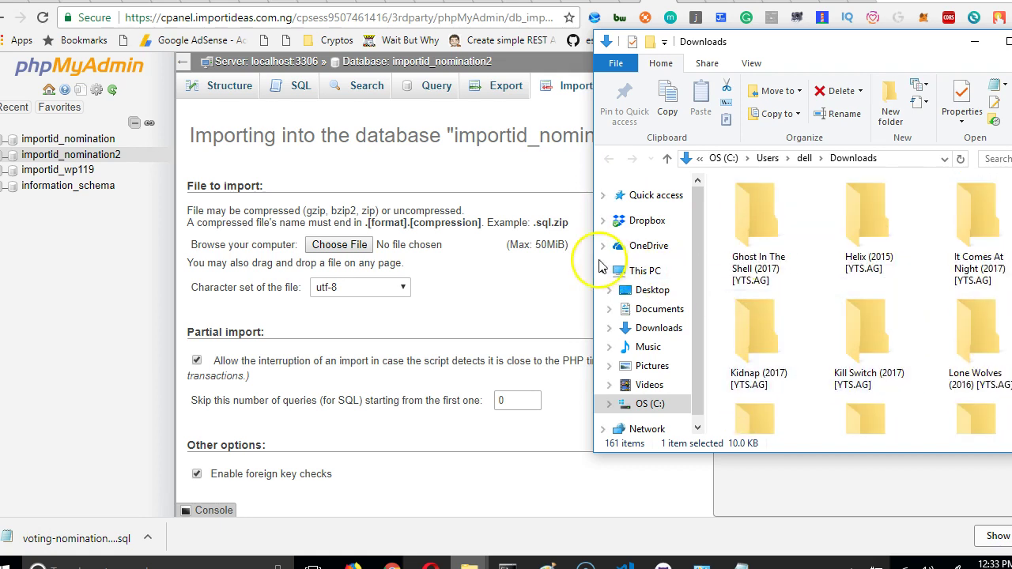
left_click_drag(593, 263, 408, 255)
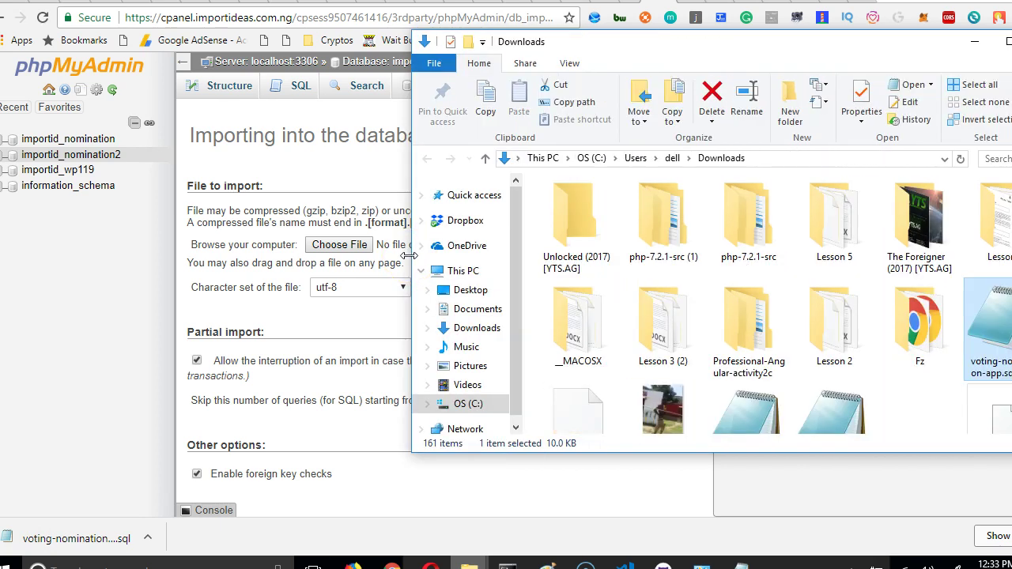
left_click_drag(719, 46, 450, 291)
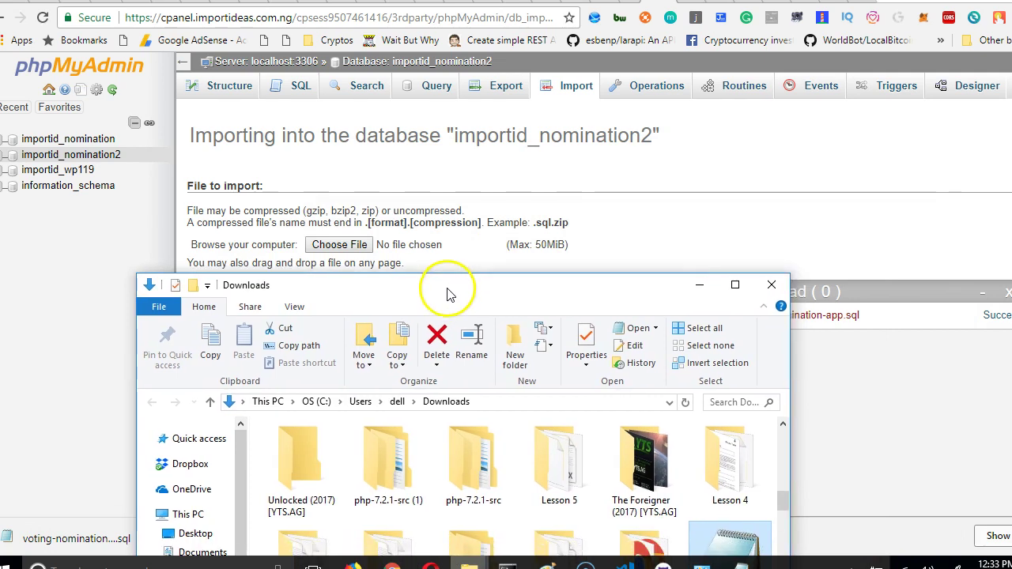
Drop voting-nomination-app.sql into the import file area so it is chosen, with SQL format.
left_click_drag(604, 388, 419, 242)
left_click(536, 292)
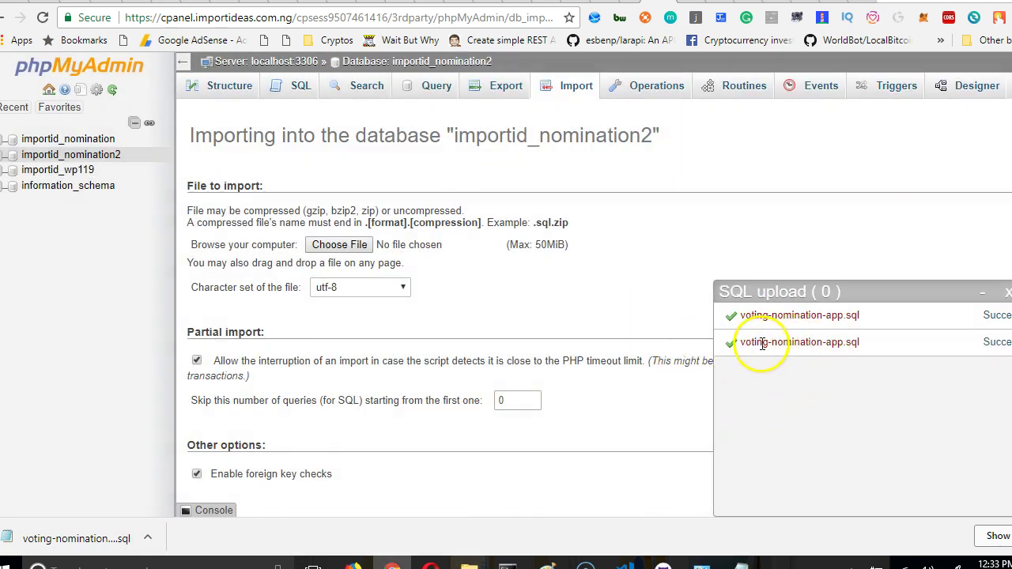
scroll(427, 371, "down", 1)
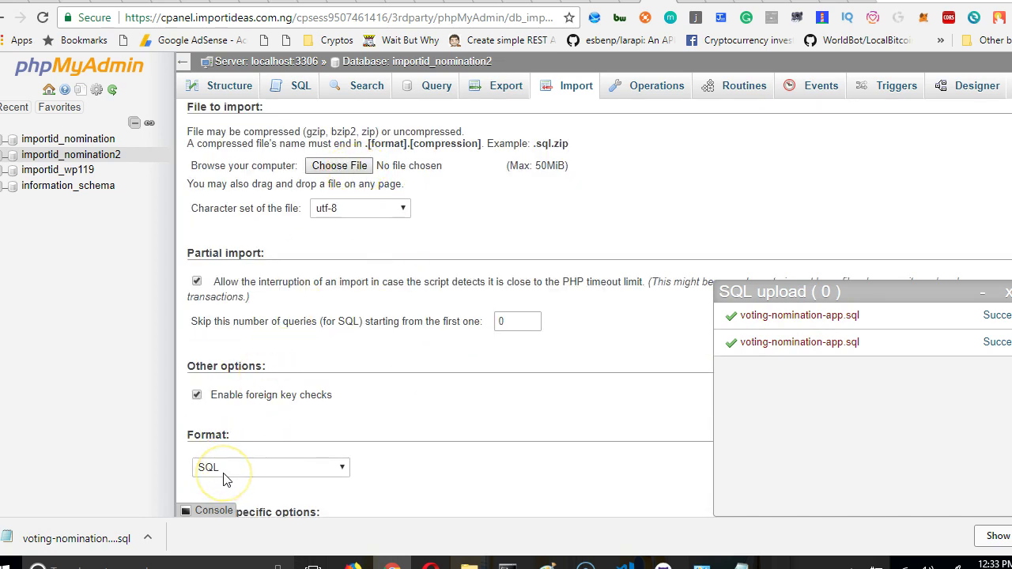
left_click(23, 557)
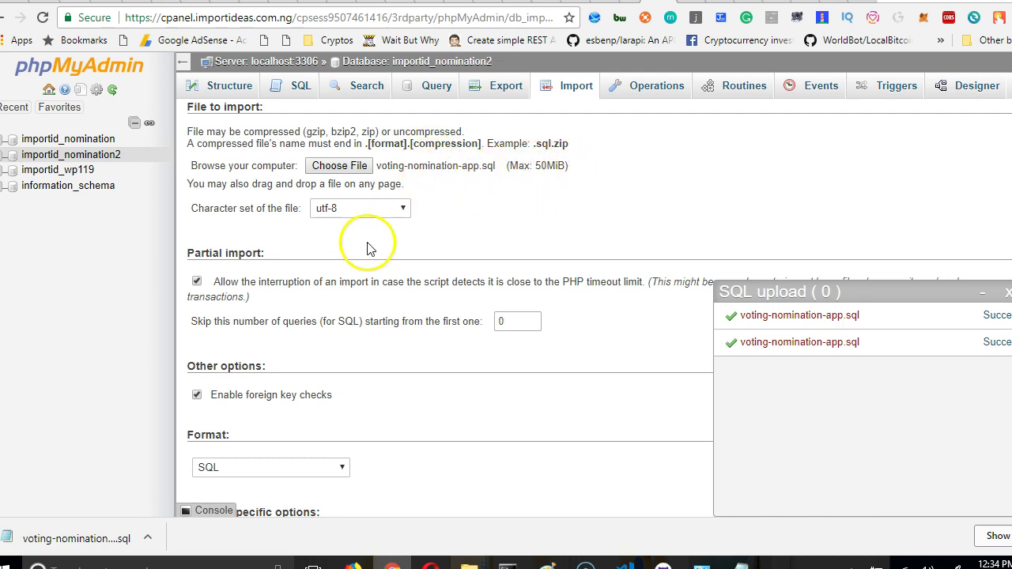
Import voting-nomination-app.sql into importid_nomination2 (37 queries) and expand its tables list.
scroll(364, 242, "down", 3)
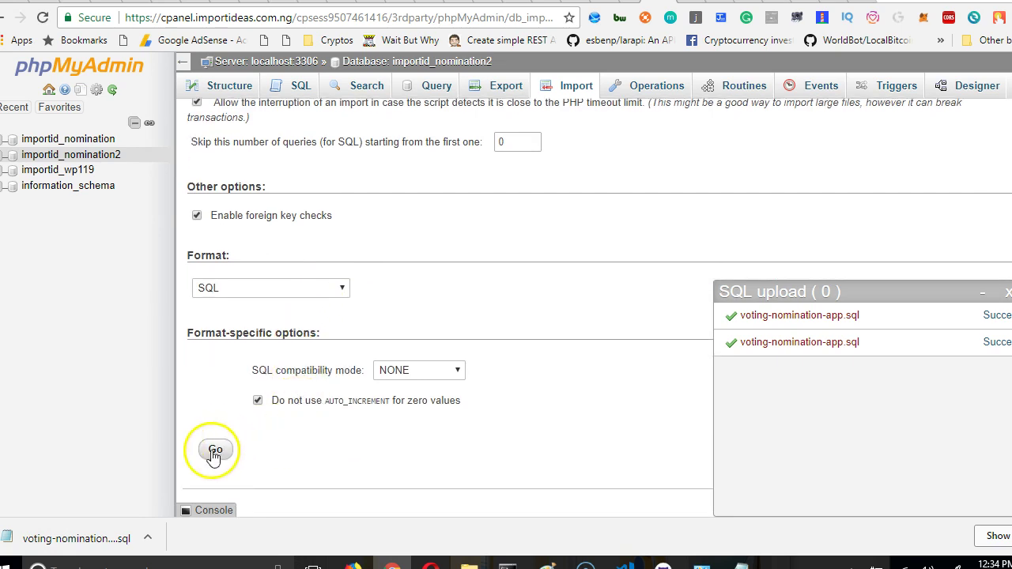
left_click(222, 449)
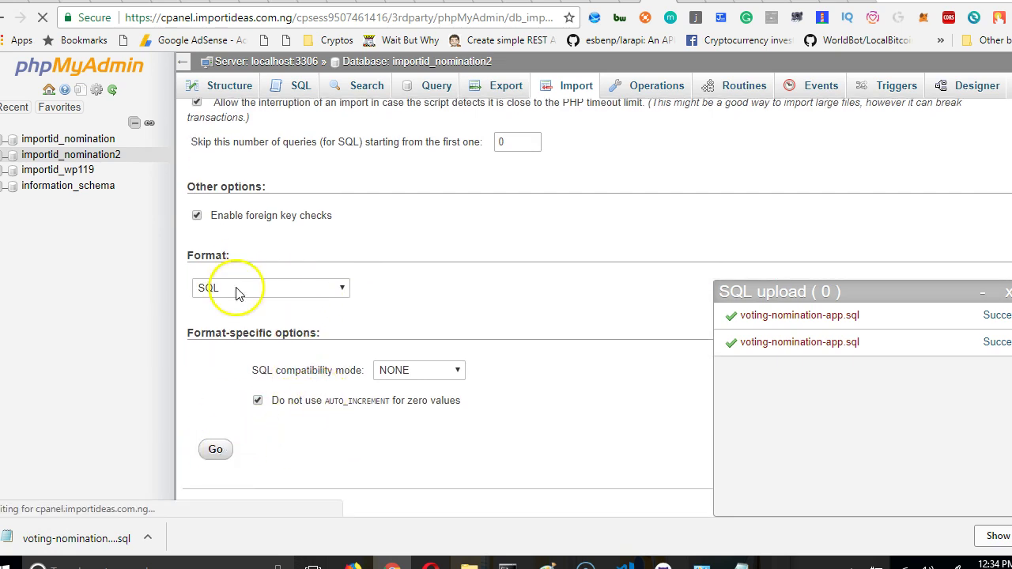
scroll(467, 319, "up", 2)
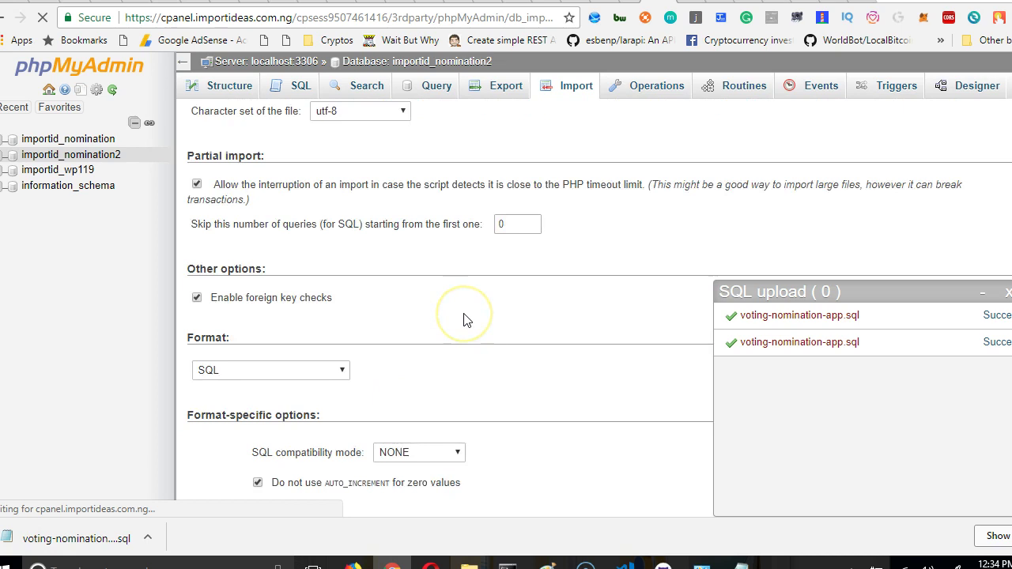
left_click(45, 26)
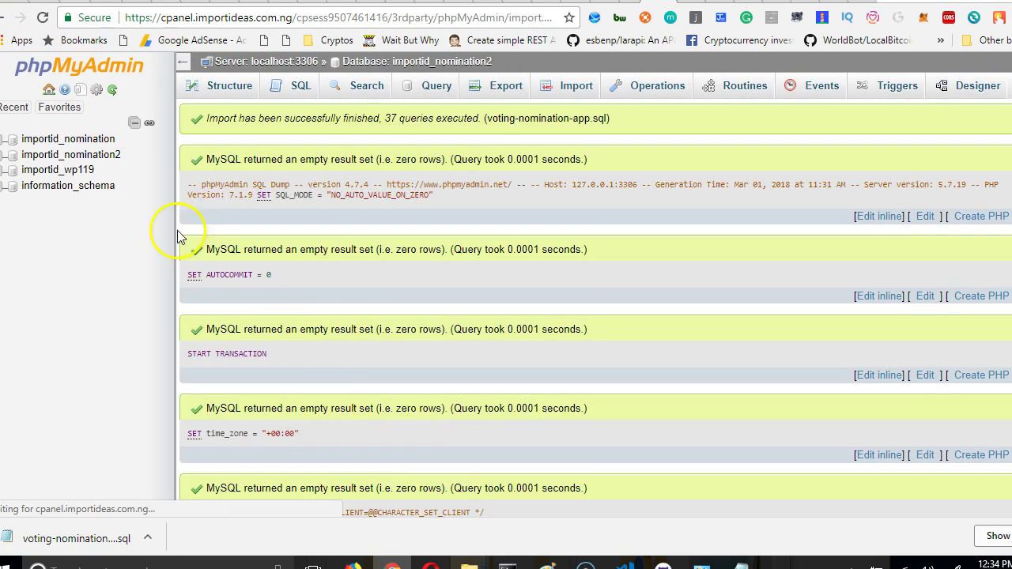
left_click(111, 156)
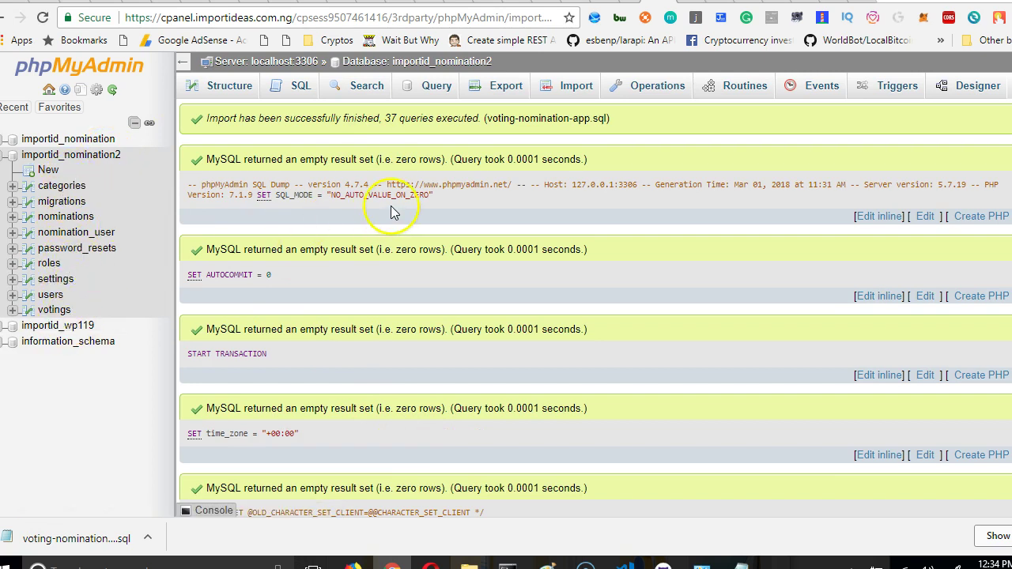
key("ctrl+shift+Tab")
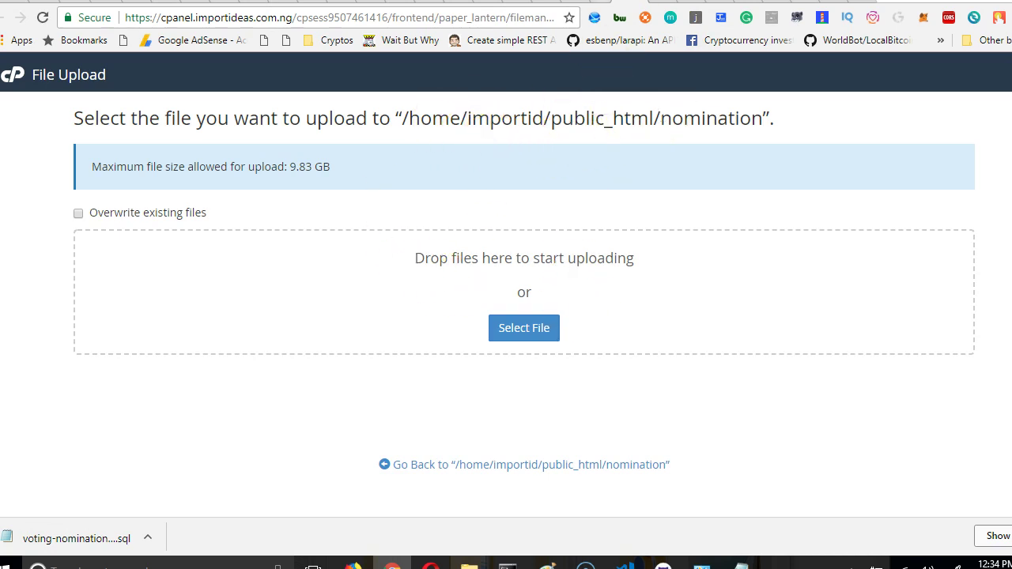
key("ctrl+shift+Tab")
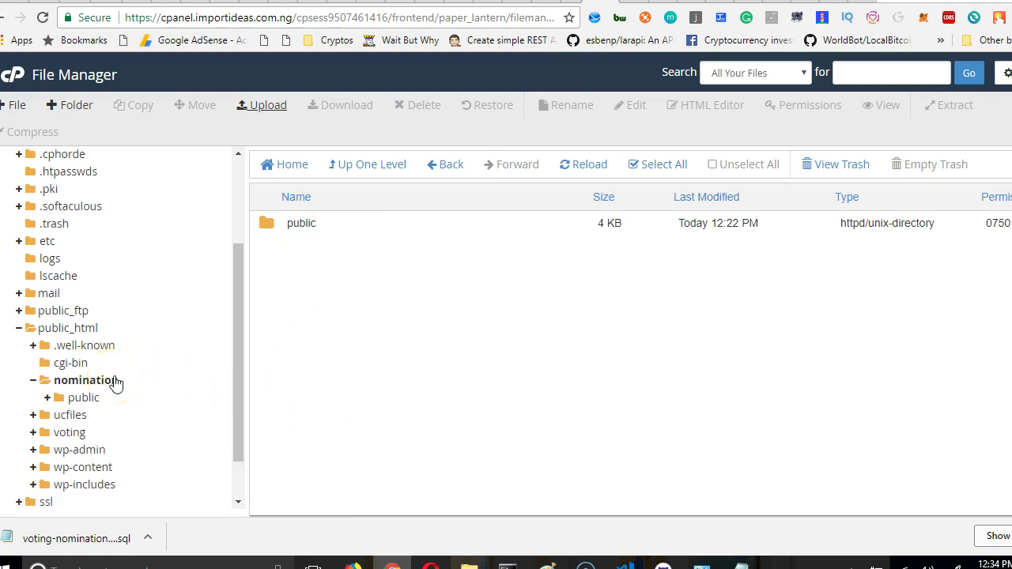
scroll(153, 368, "up", 2)
scroll(153, 368, "down", 3)
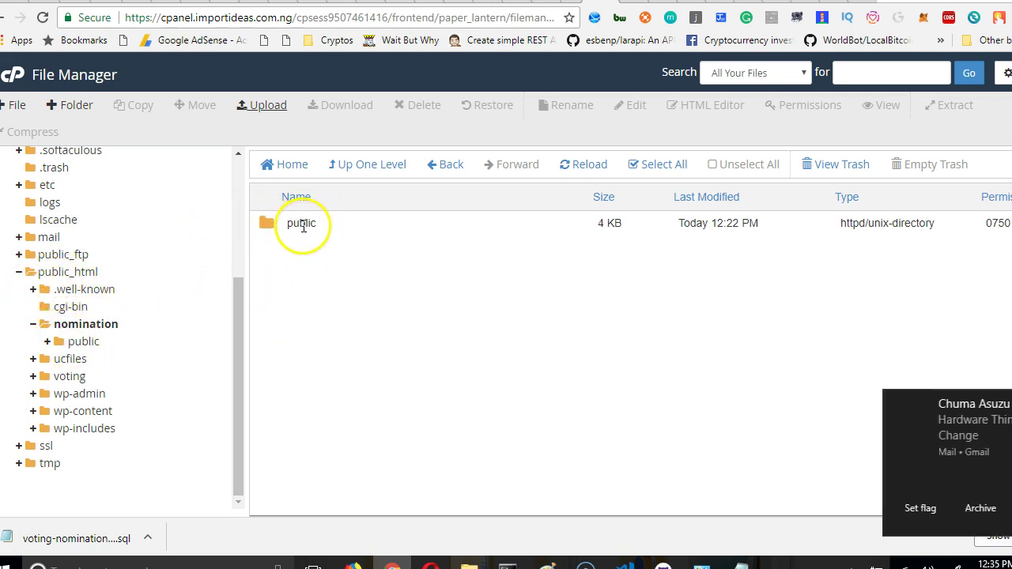
left_click_drag(998, 424, 1011, 421)
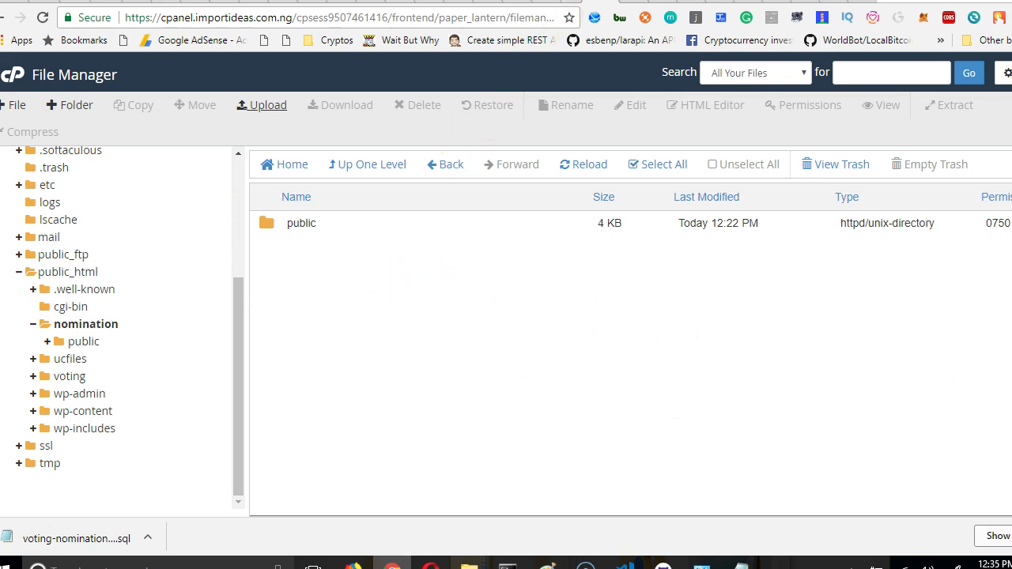
left_click(263, 105)
mouse_move(469, 561)
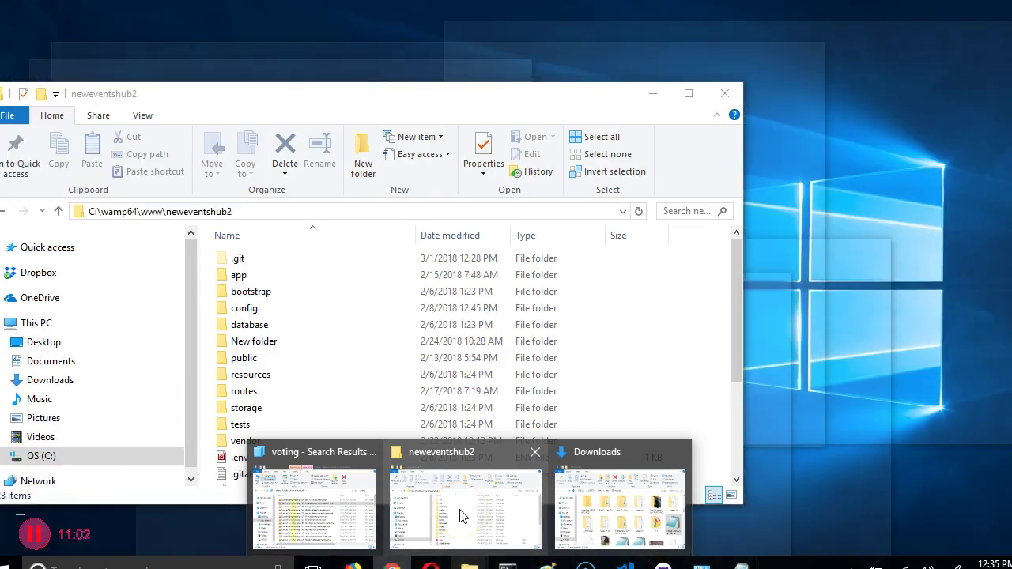
left_click(462, 515)
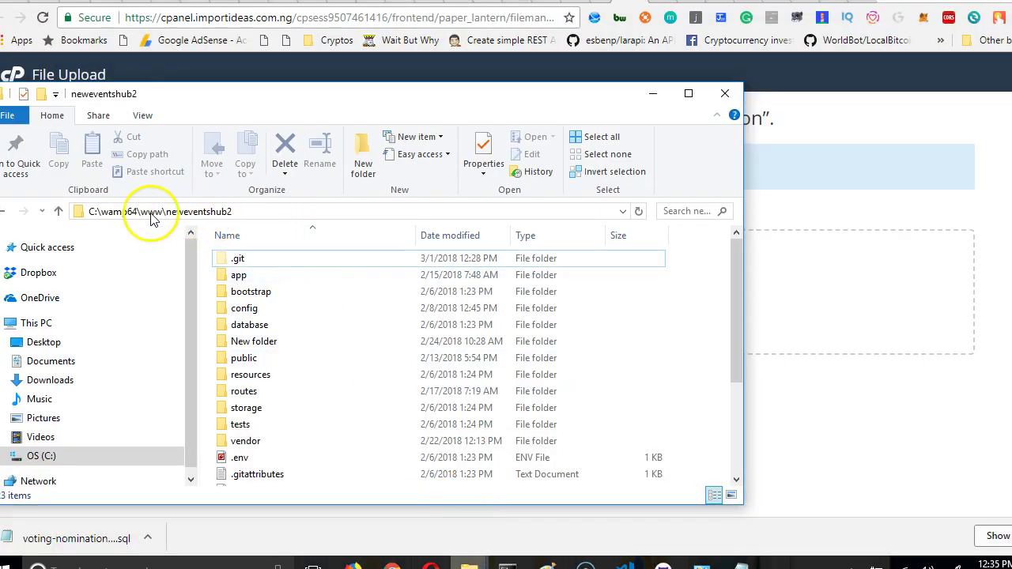
left_click(153, 212)
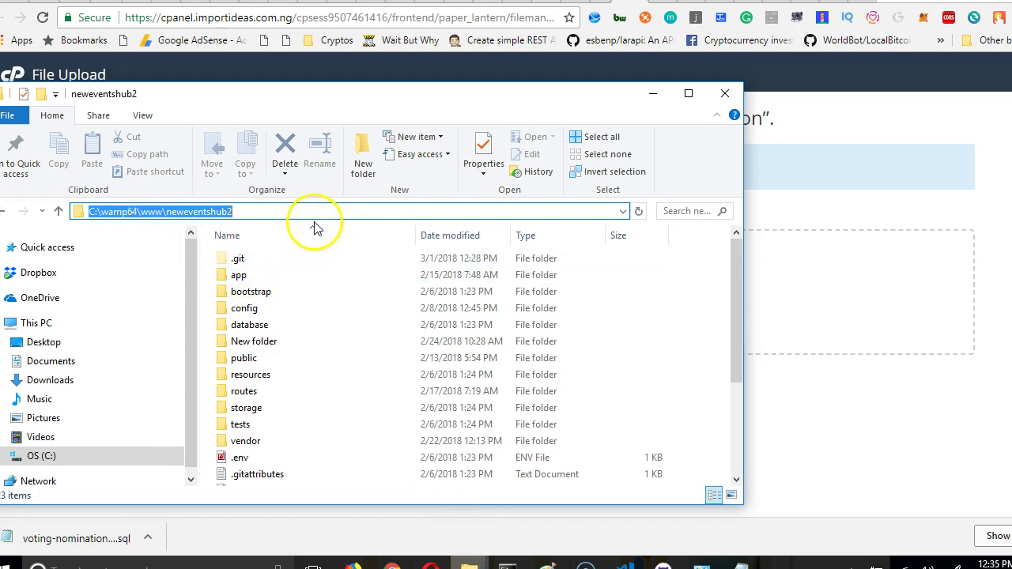
left_click(246, 211)
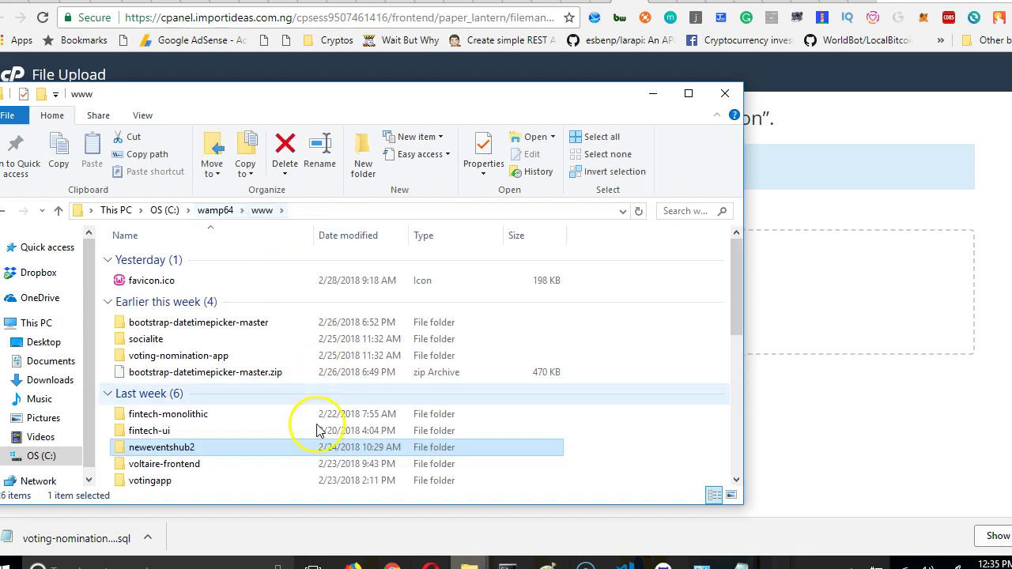
double_click(192, 363)
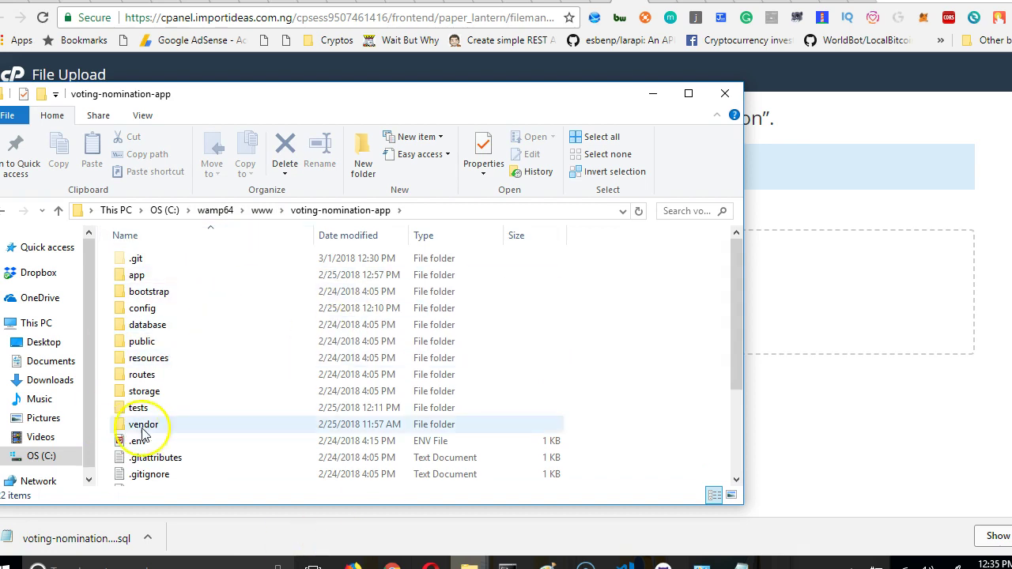
scroll(177, 419, "down", 2)
scroll(180, 430, "up", 2)
scroll(178, 435, "down", 3)
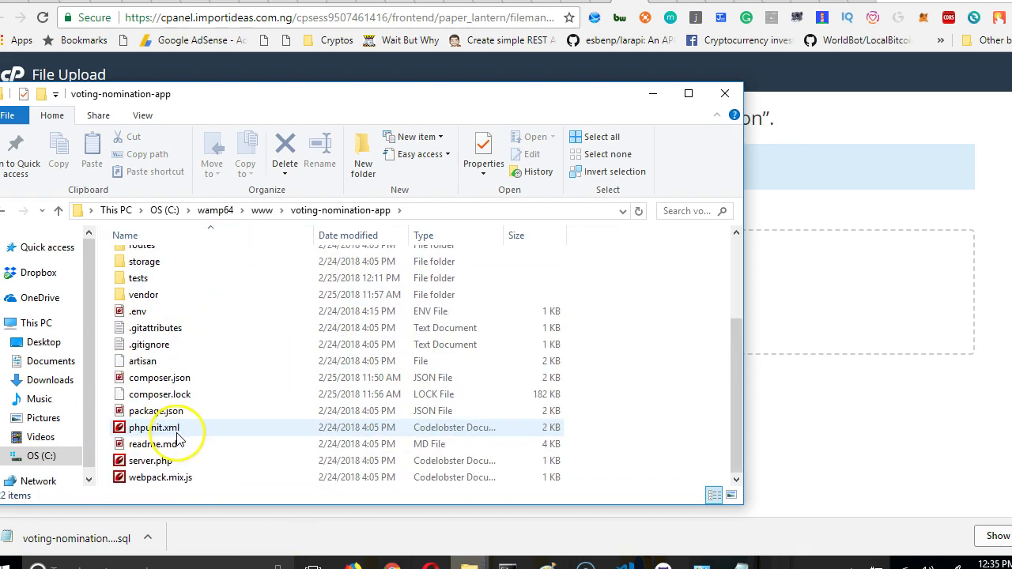
scroll(178, 439, "up", 3)
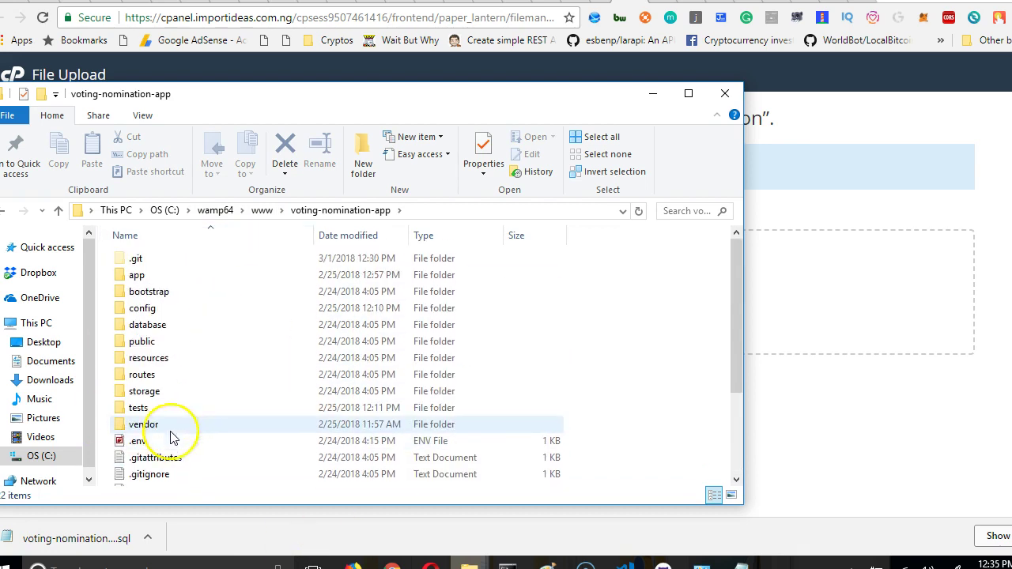
left_click(263, 212)
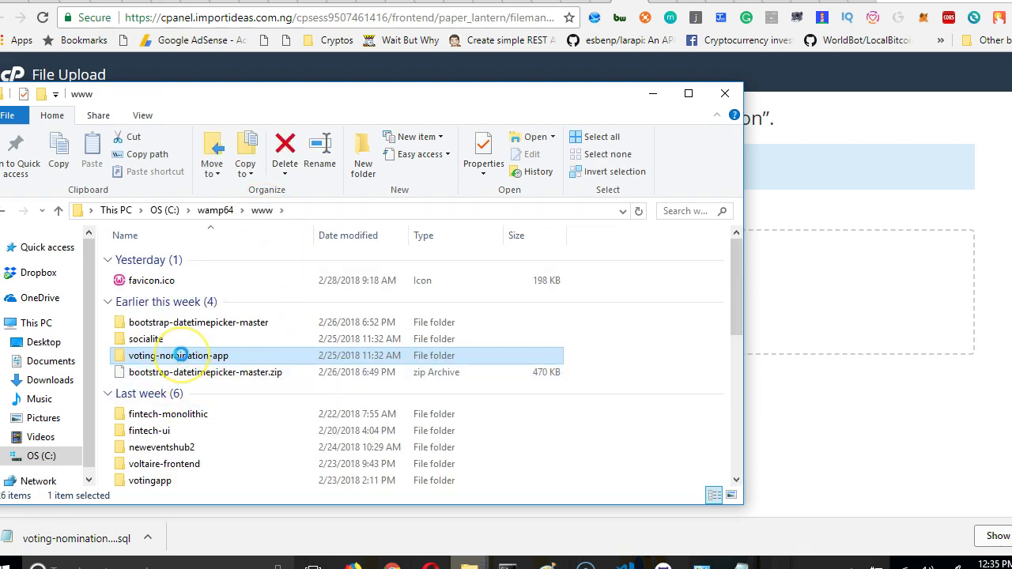
Zip the voting-nomination-app folder into voting-nomination-app.zip, keeping the default name.
right_click(181, 355)
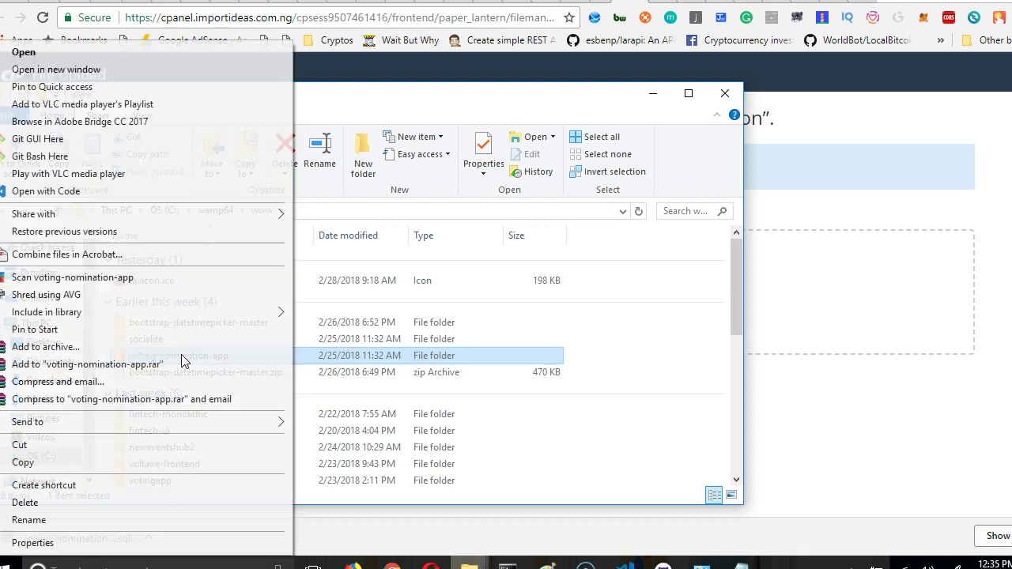
mouse_move(286, 431)
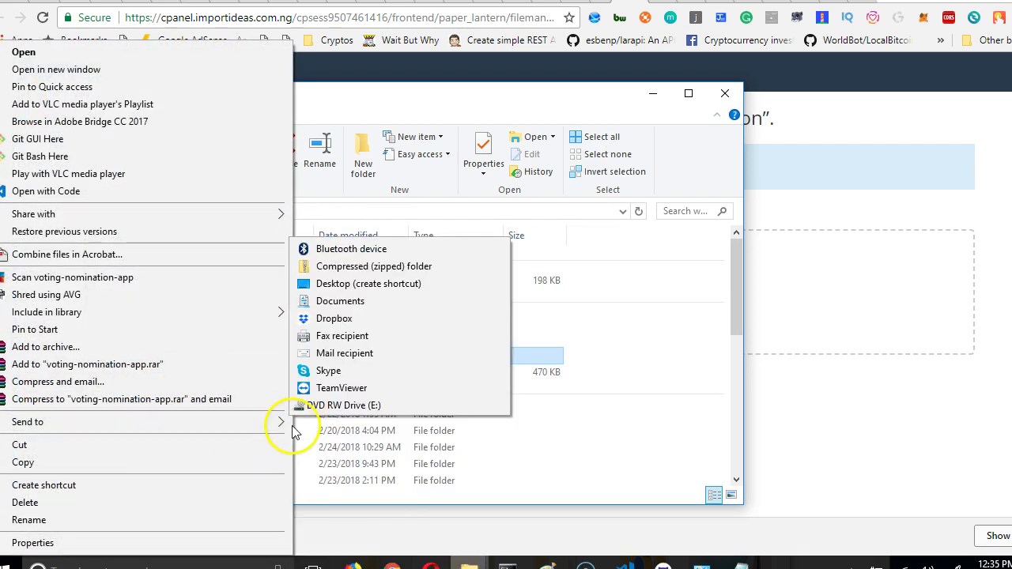
left_click(379, 269)
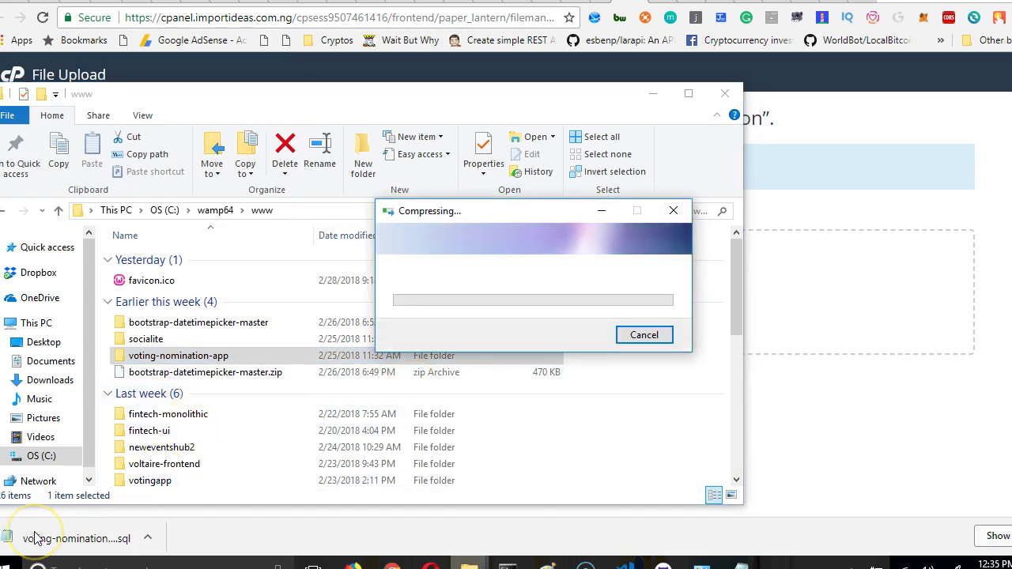
left_click(266, 289)
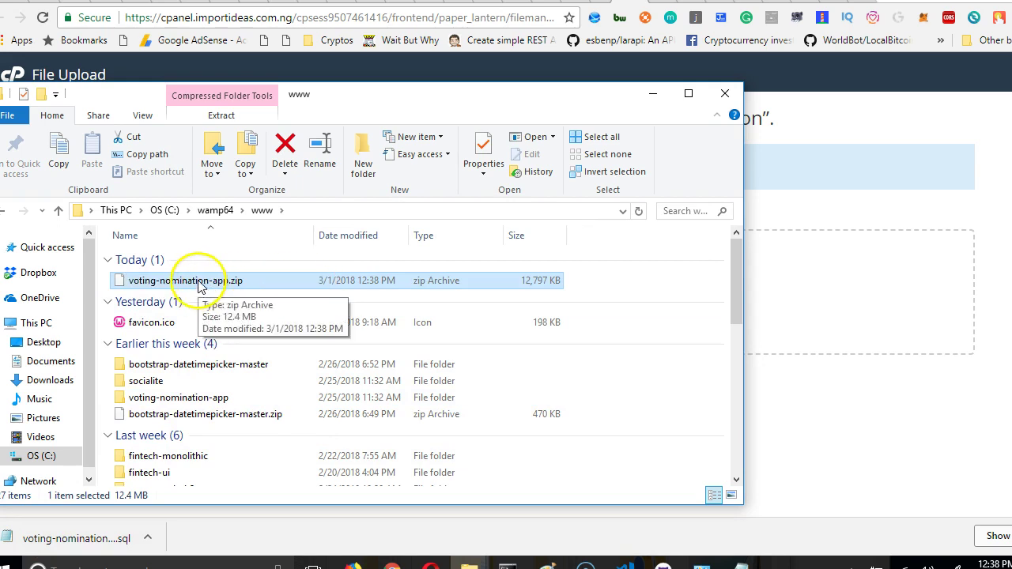
Upload voting-nomination-app.zip (12.50 MB) to public_html/nomination and return to its listing.
left_click_drag(746, 214, 576, 237)
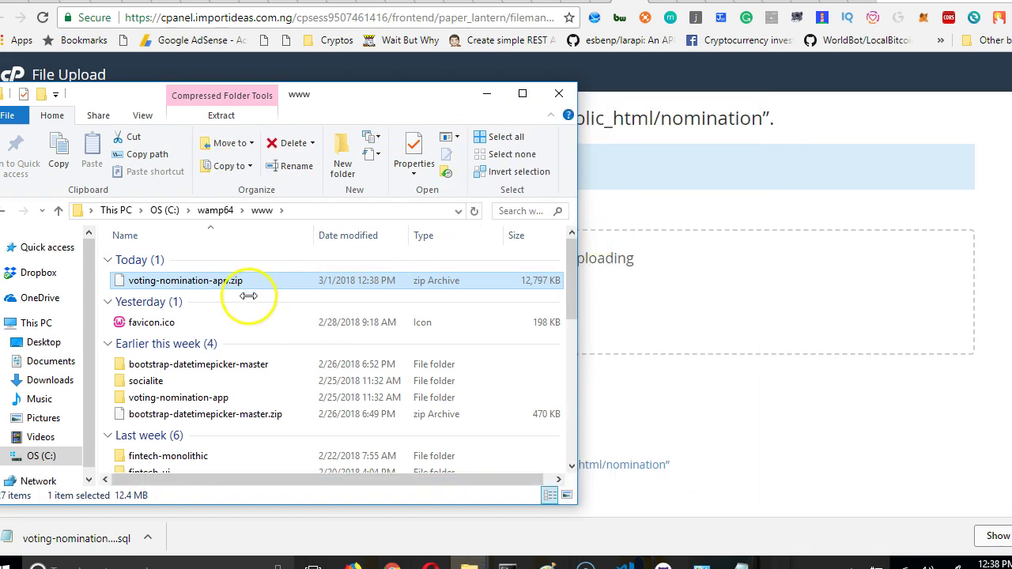
left_click_drag(230, 288, 654, 296)
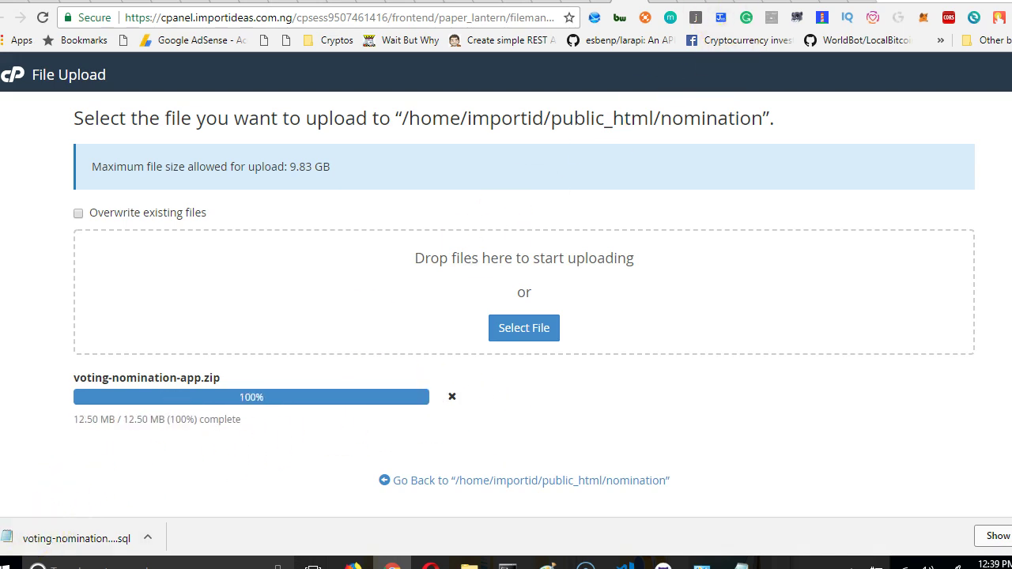
key("ctrl+w")
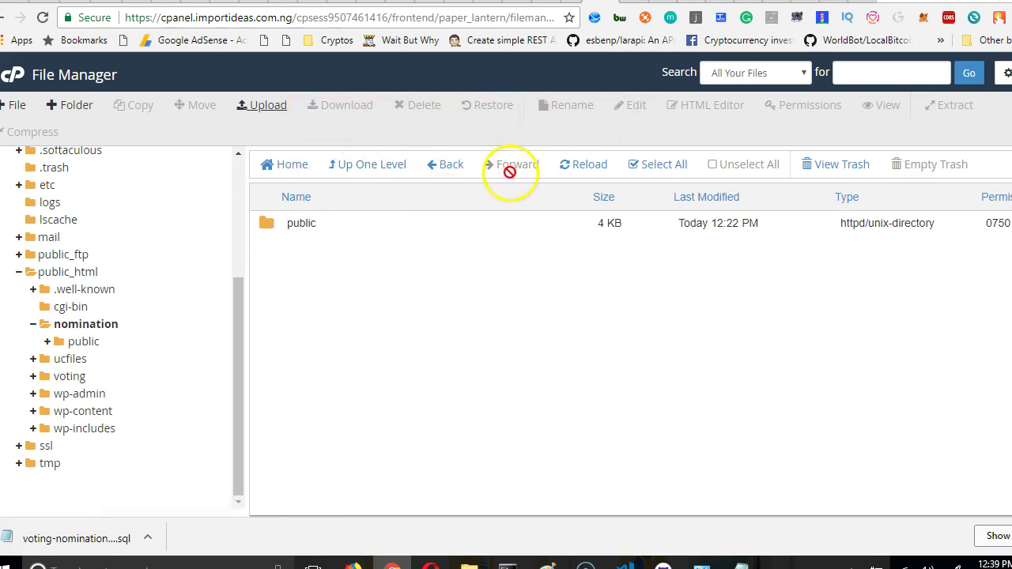
Refresh the nomination folder listing and check the upload destination path.
left_click(580, 166)
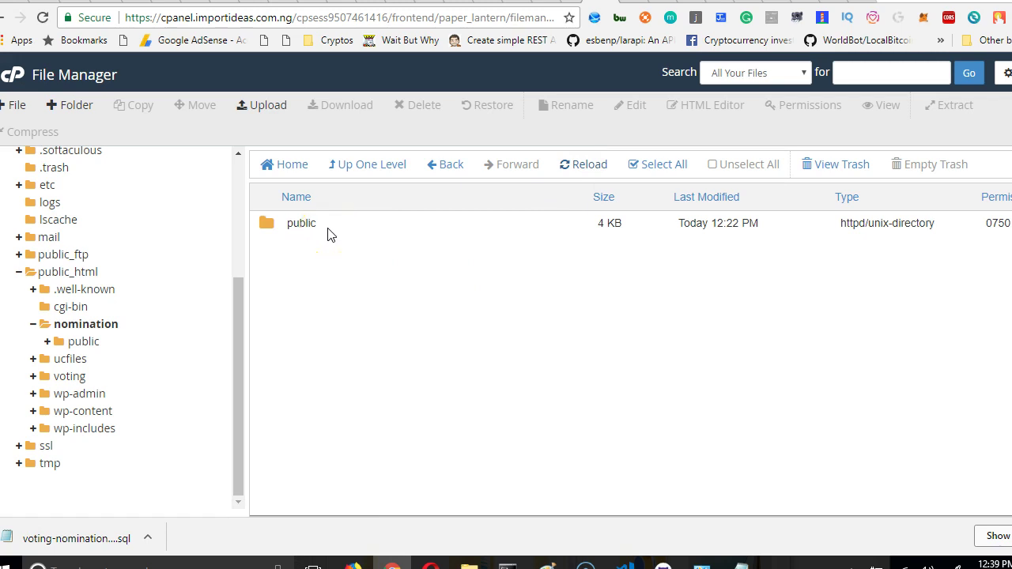
left_click(47, 342)
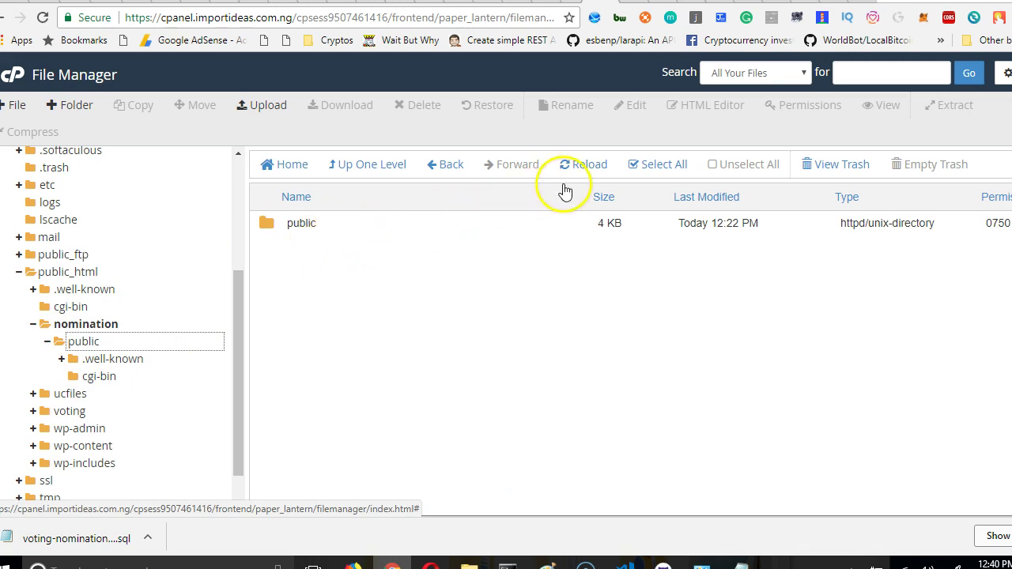
left_click(585, 167)
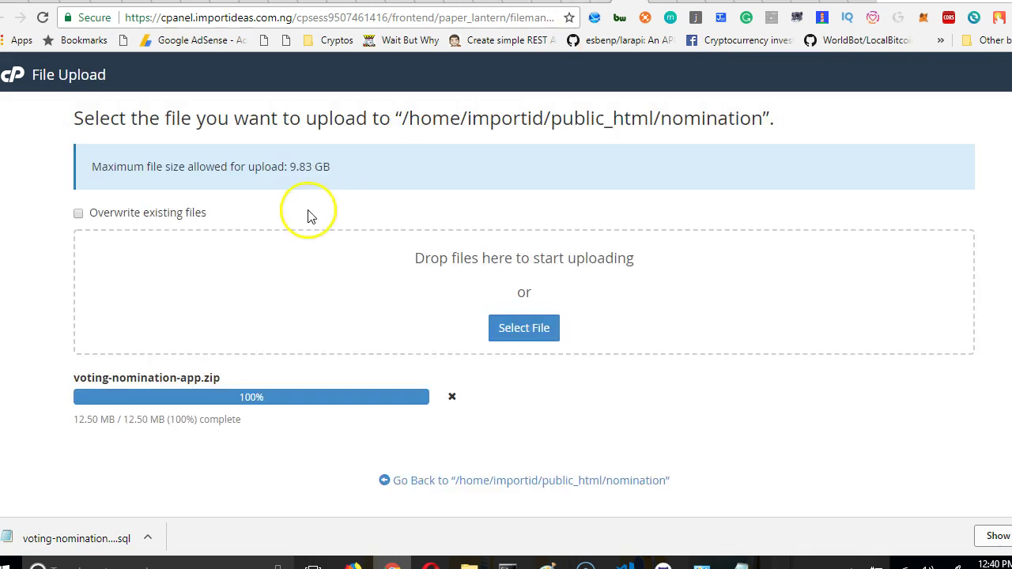
left_click_drag(408, 118, 466, 120)
left_click(520, 122)
double_click(693, 121)
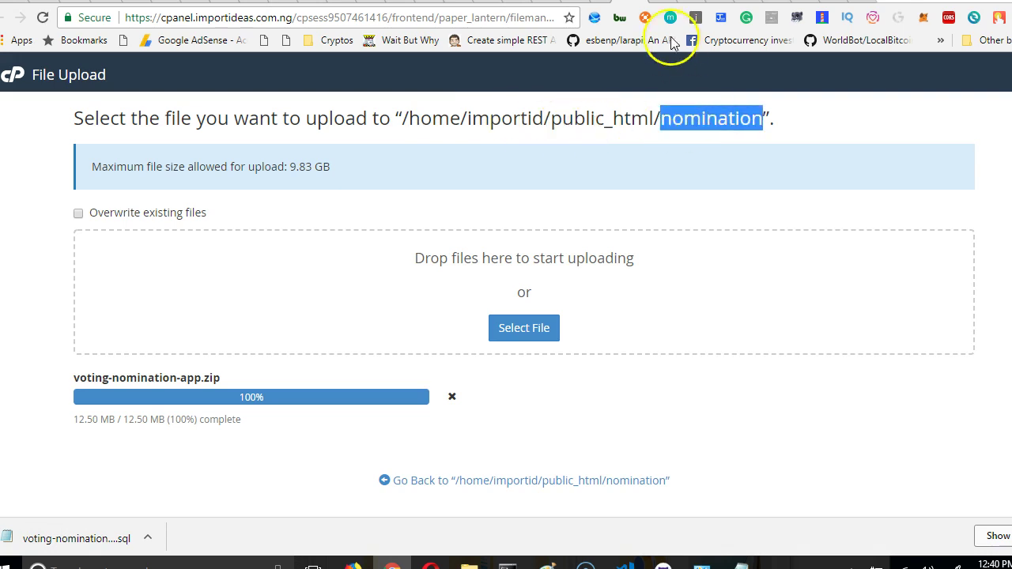
left_click(598, 1)
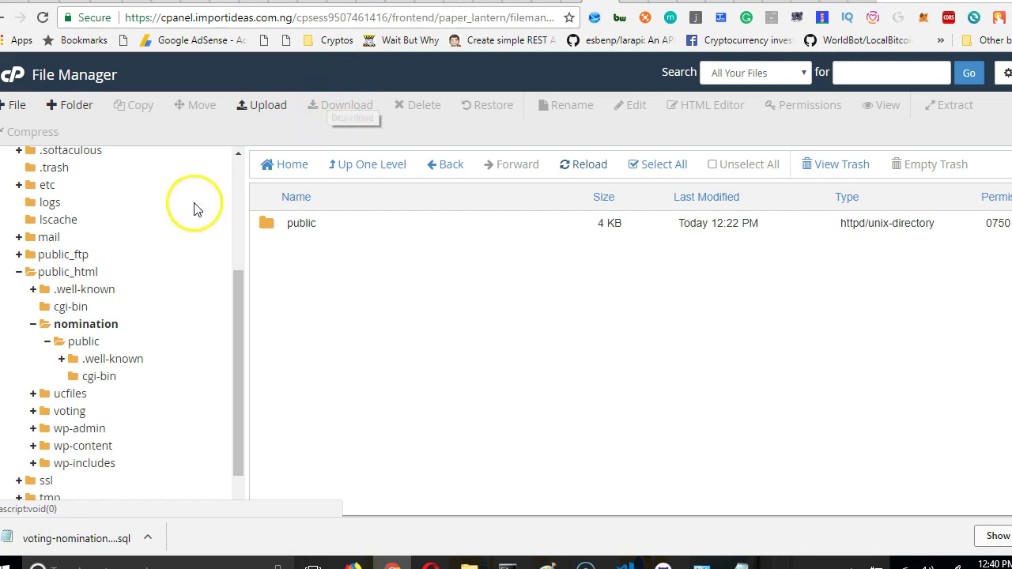
Go up to public_html and reopen the nomination folder.
scroll(147, 214, "up", 4)
scroll(68, 244, "down", 3)
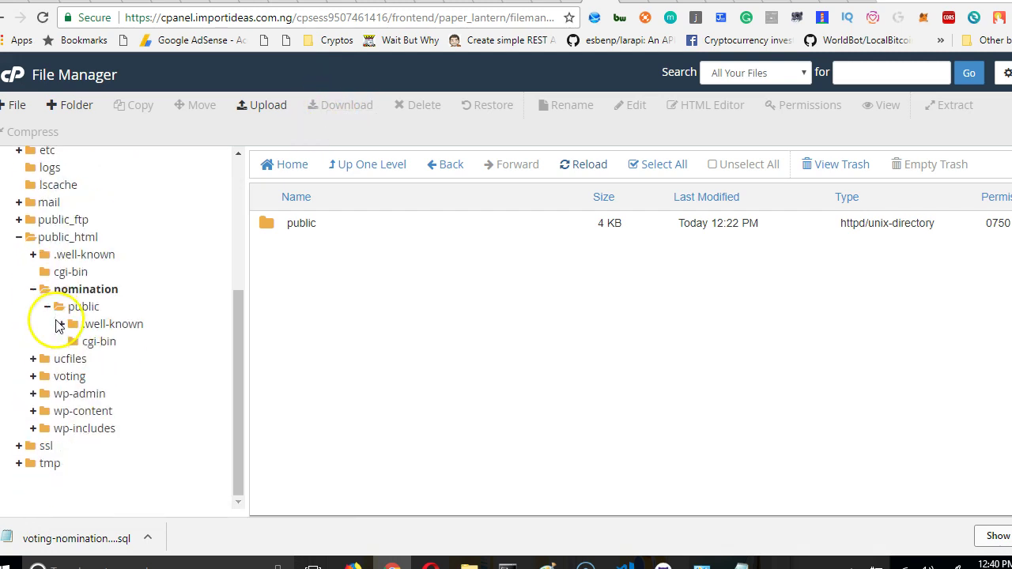
left_click(77, 293)
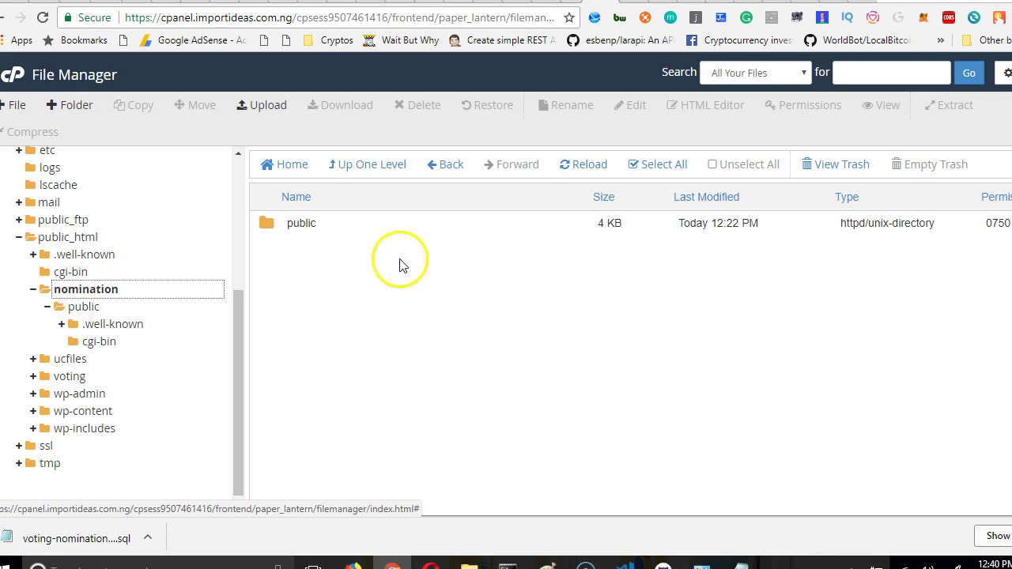
left_click(364, 170)
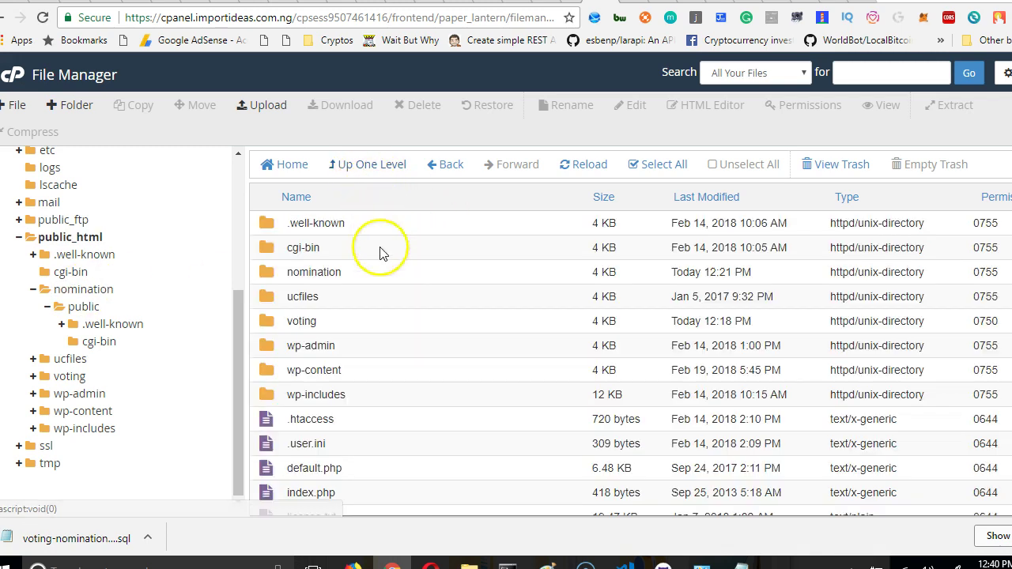
double_click(368, 272)
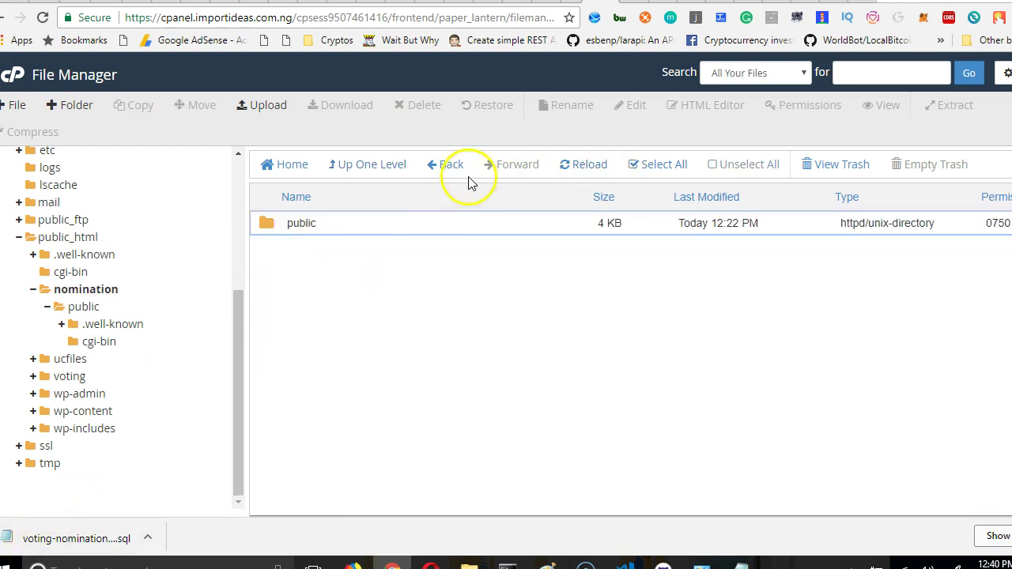
Upload the zip into nomination, go back, and reload the File Manager page.
left_click(281, 114)
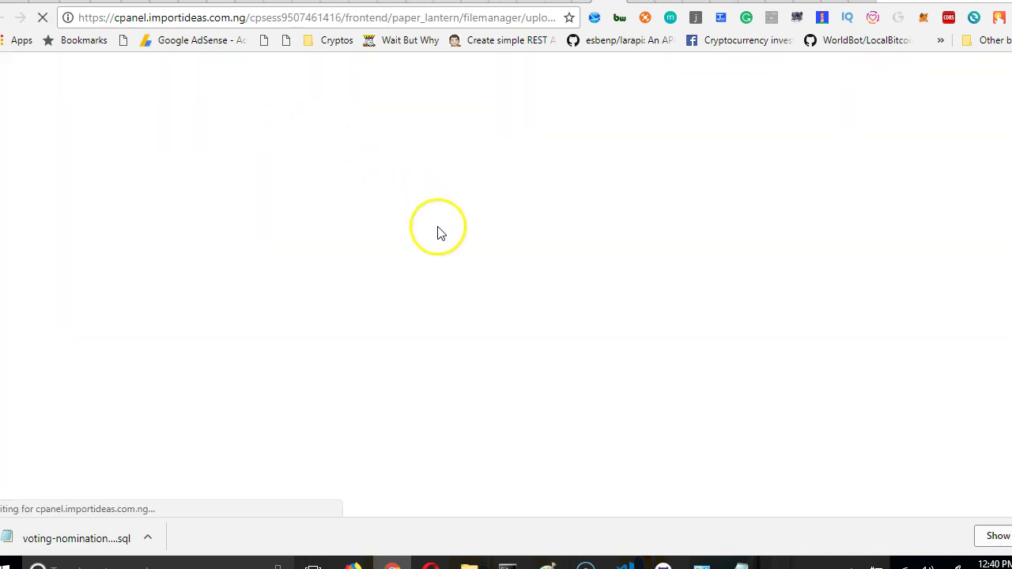
mouse_move(469, 564)
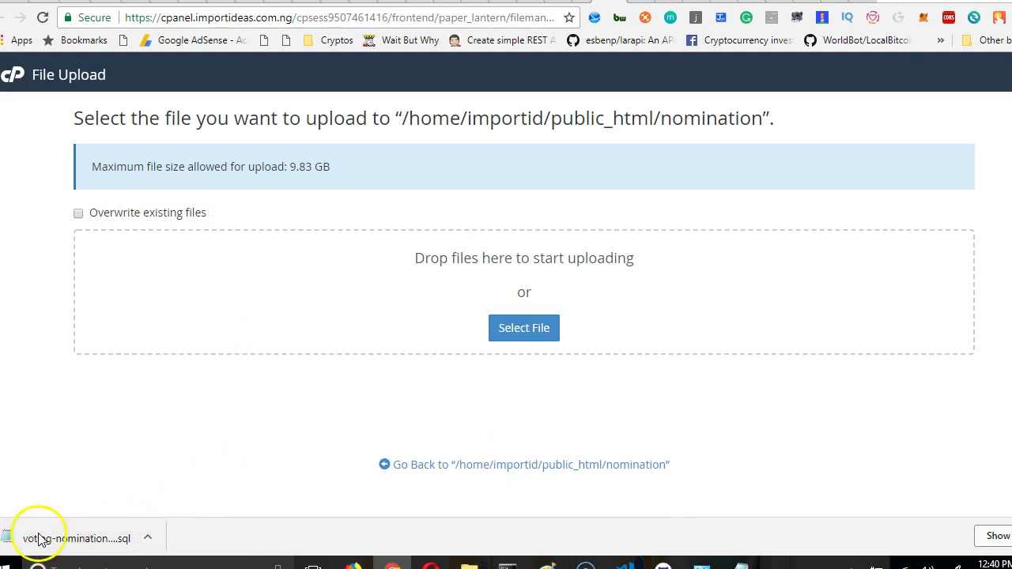
left_click(531, 465)
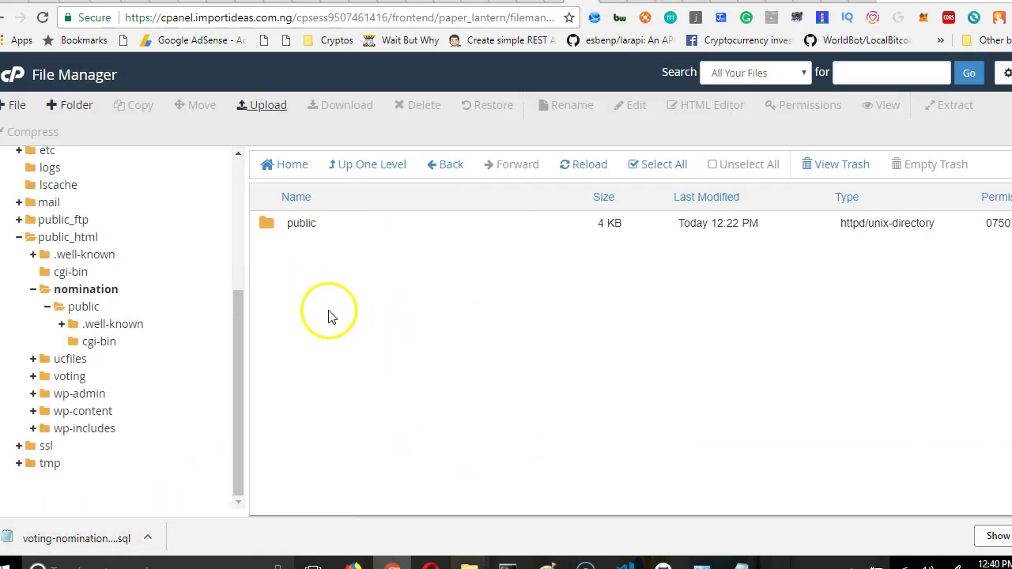
right_click(327, 315)
left_click(353, 362)
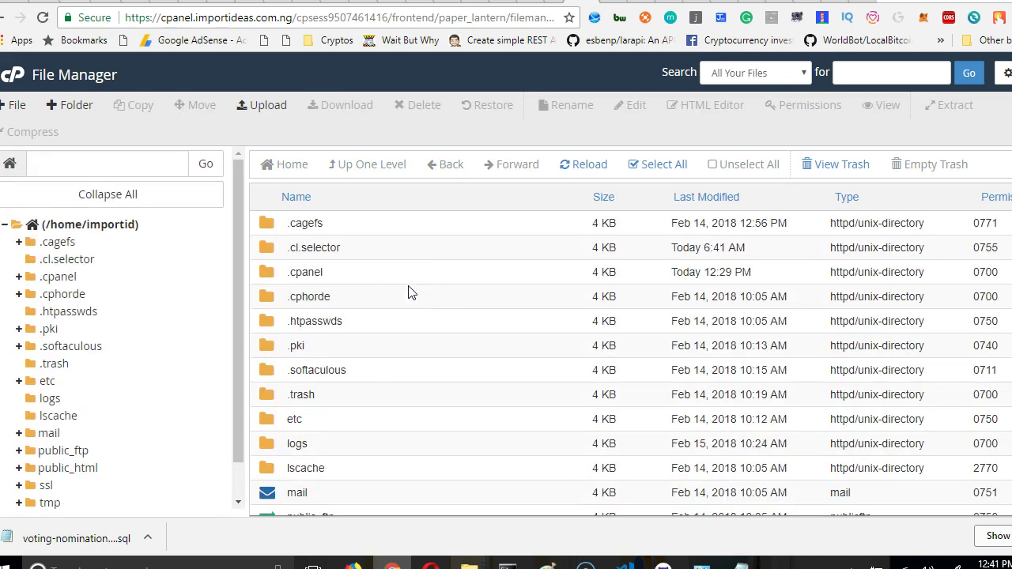
Reopen public_html/nomination to show the uploaded voting-nomination-app.zip (12.5 MB).
scroll(102, 430, "down", 2)
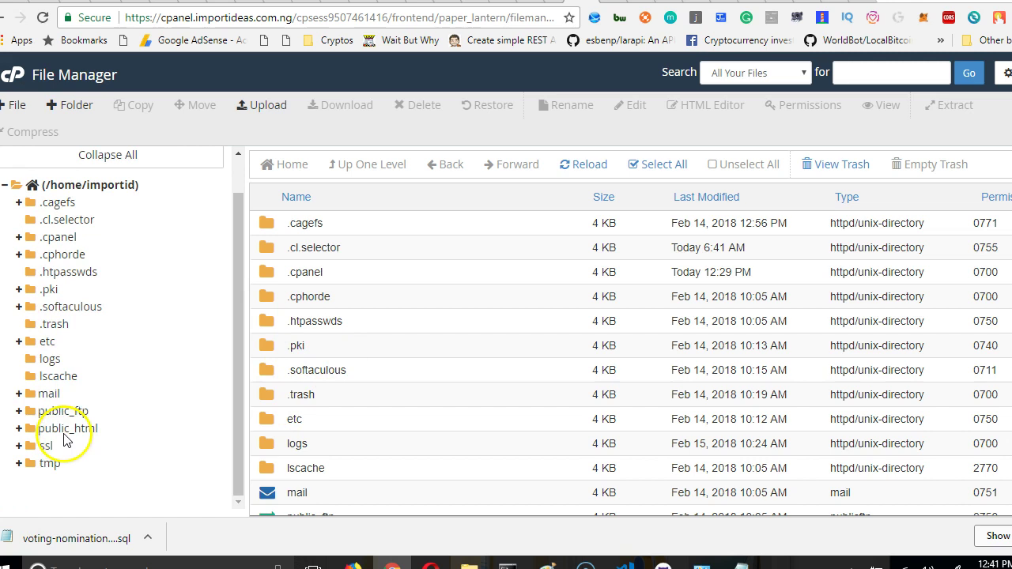
left_click(67, 432)
scroll(83, 463, "down", 2)
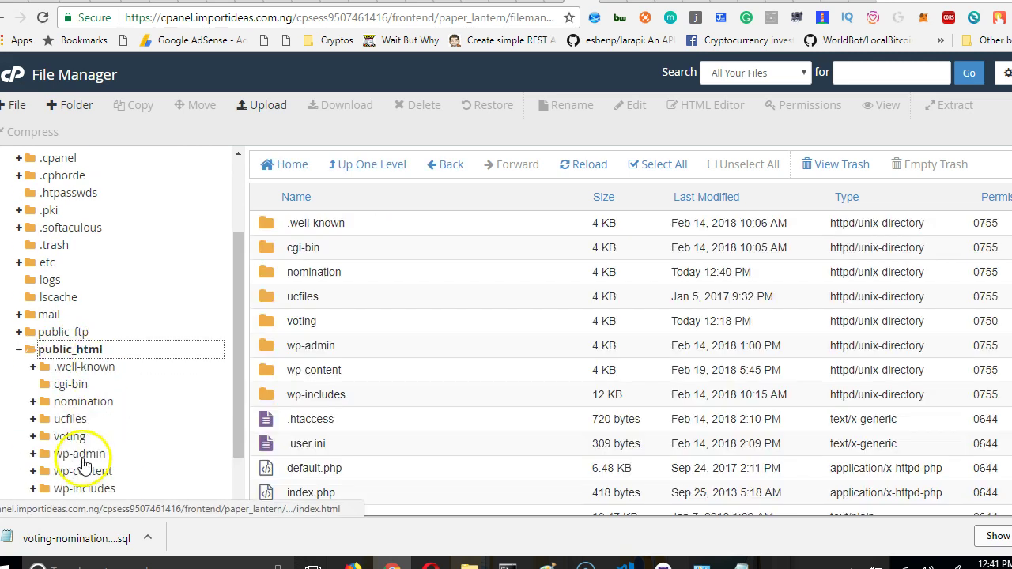
scroll(106, 387, "down", 1)
left_click(111, 342)
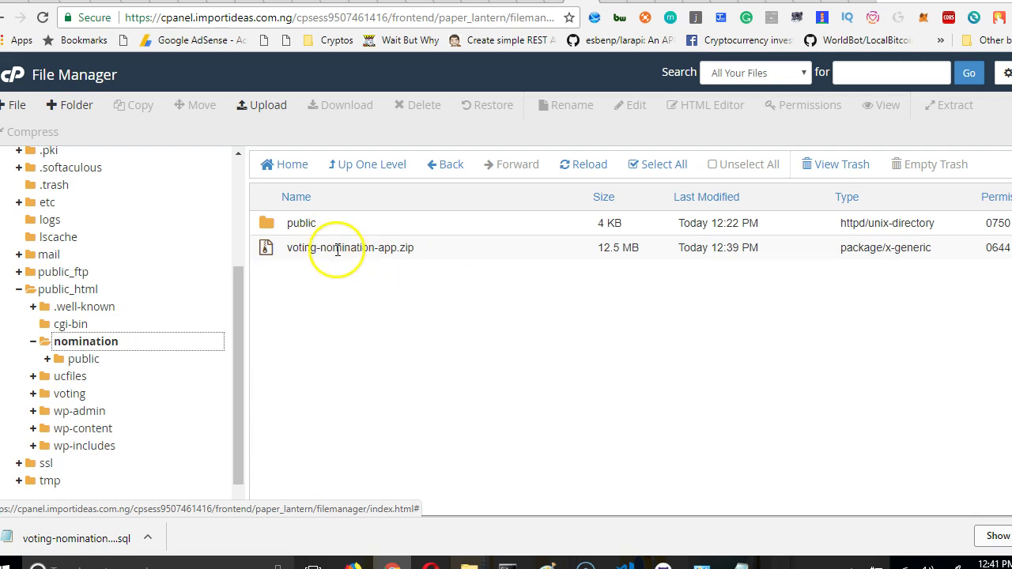
Extract voting-nomination-app.zip into /public_html/nomination.
right_click(340, 250)
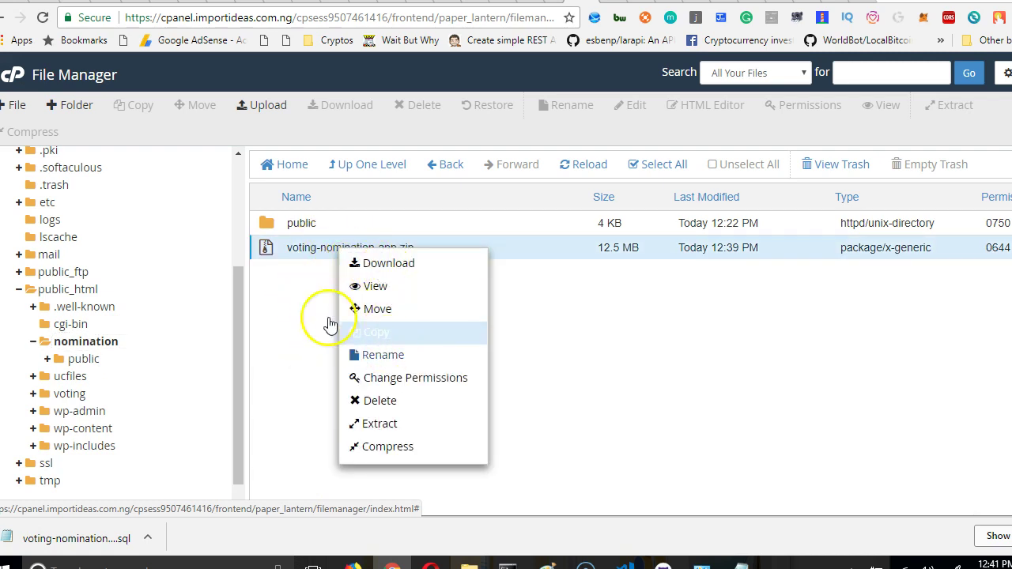
right_click(322, 251)
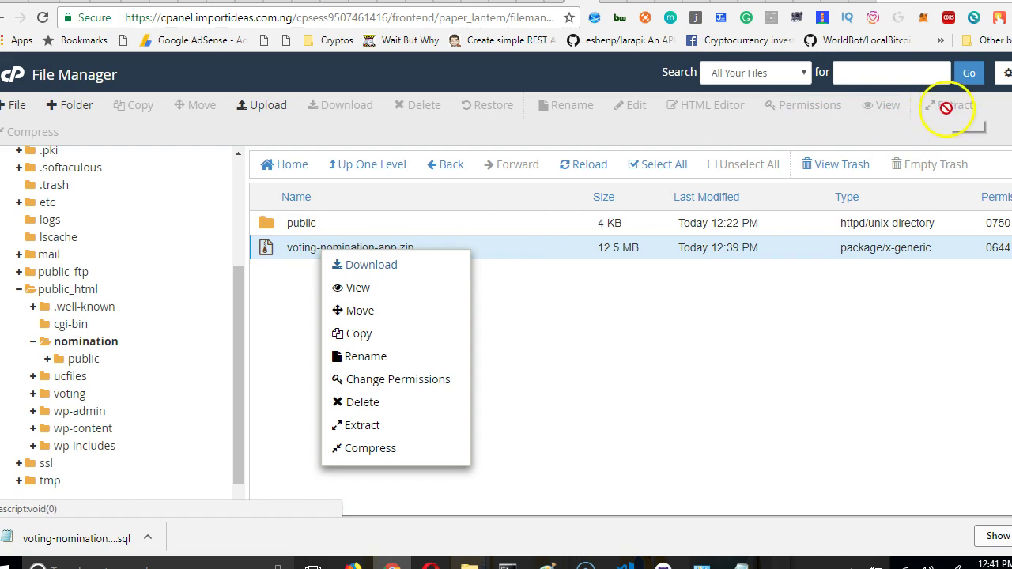
left_click(377, 426)
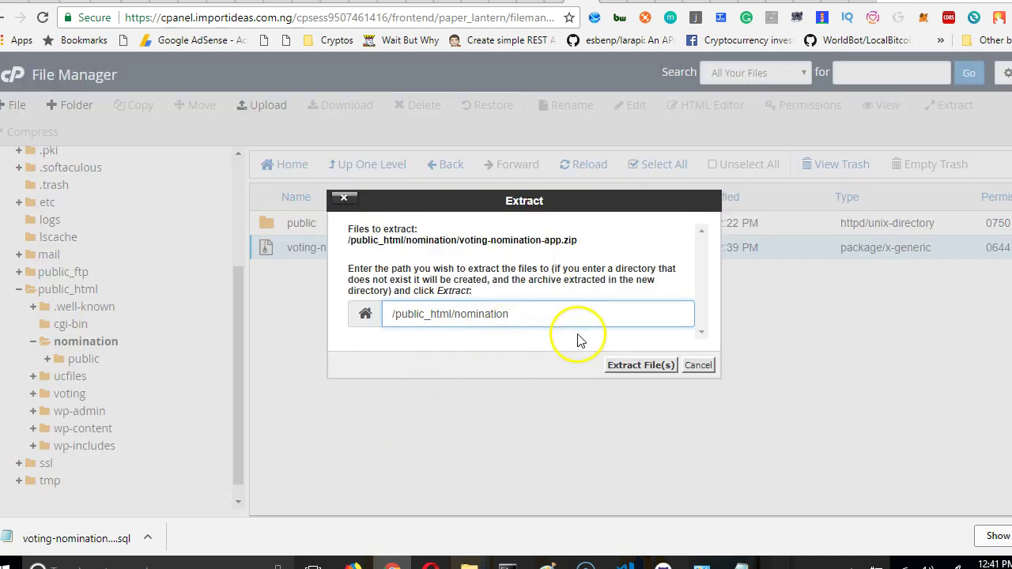
left_click(635, 366)
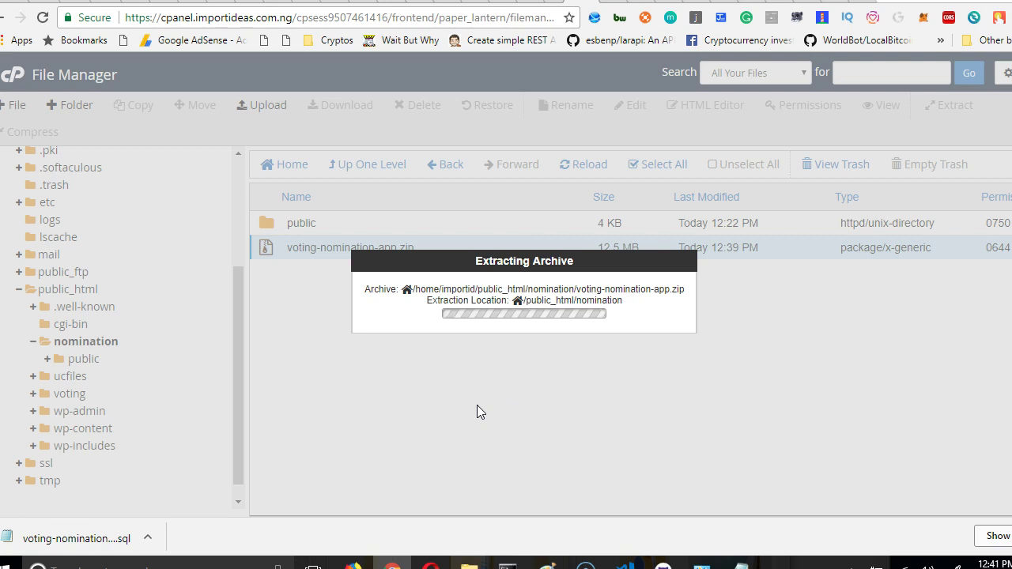
left_click(263, 334)
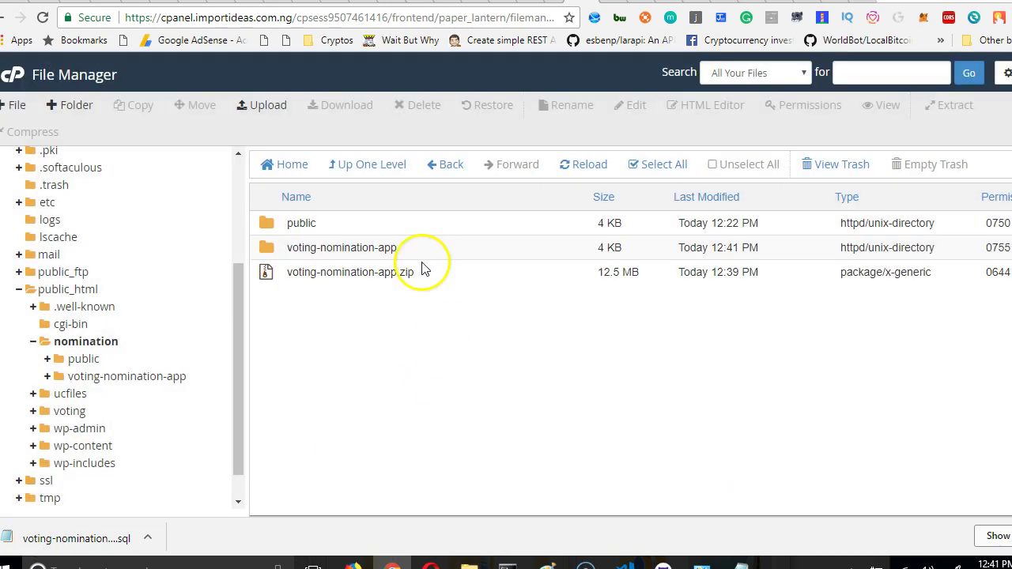
Peek inside the extracted voting-nomination-app folder, then return to nomination.
left_click(344, 249)
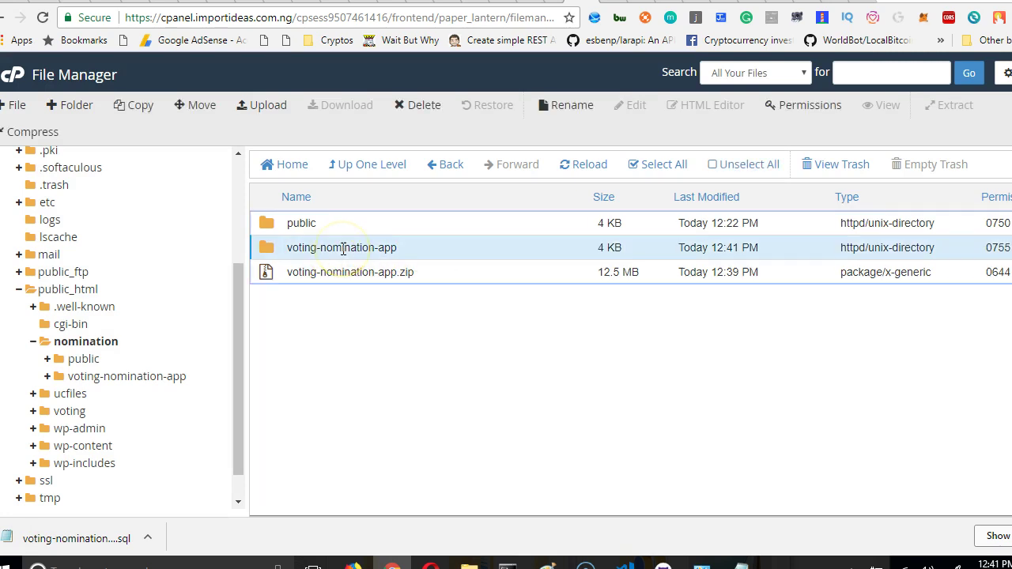
left_click(343, 248)
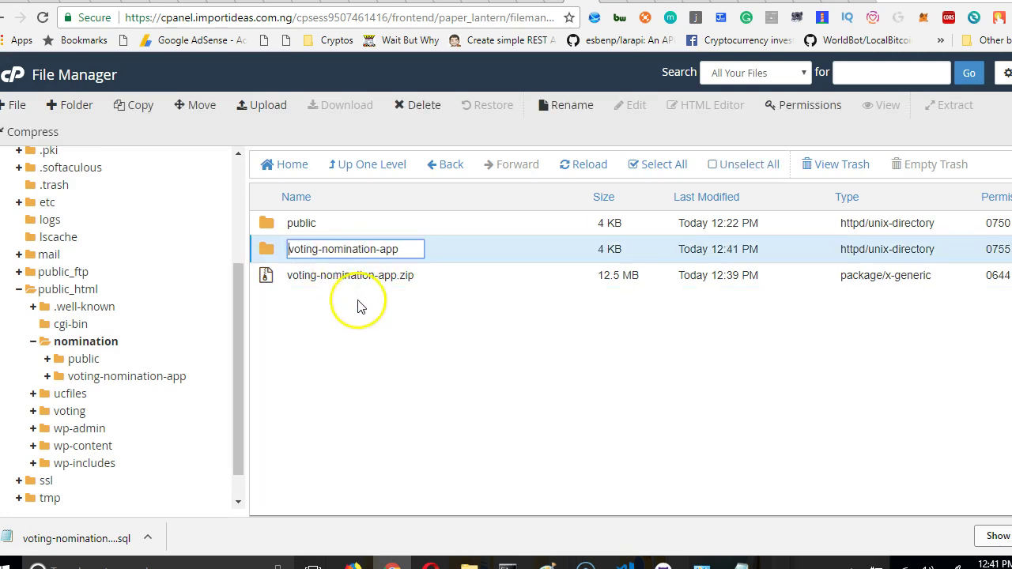
left_click(406, 329)
double_click(423, 258)
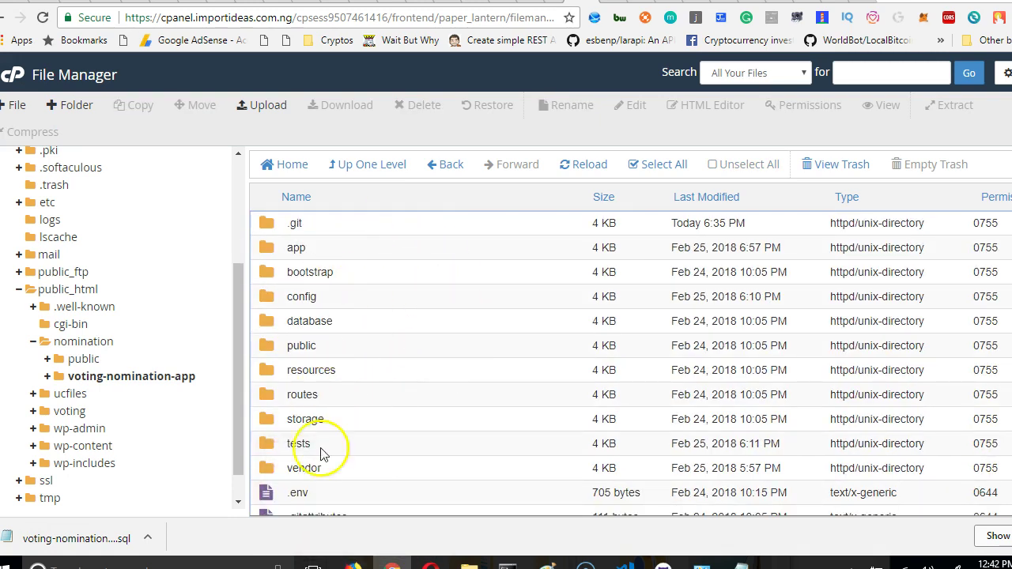
left_click(445, 168)
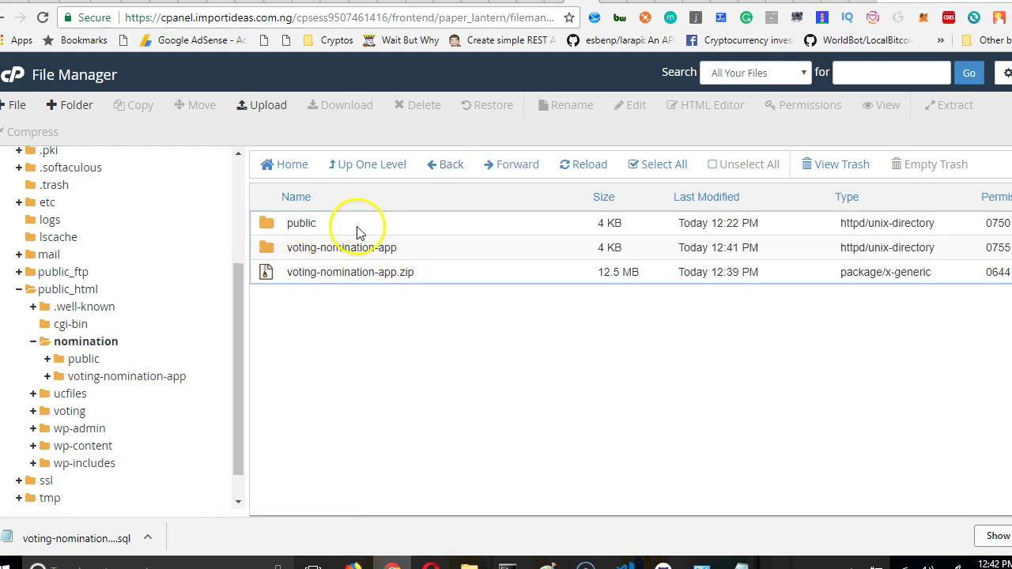
Delete the old public folder and open voting-nomination-app.
left_click(373, 230)
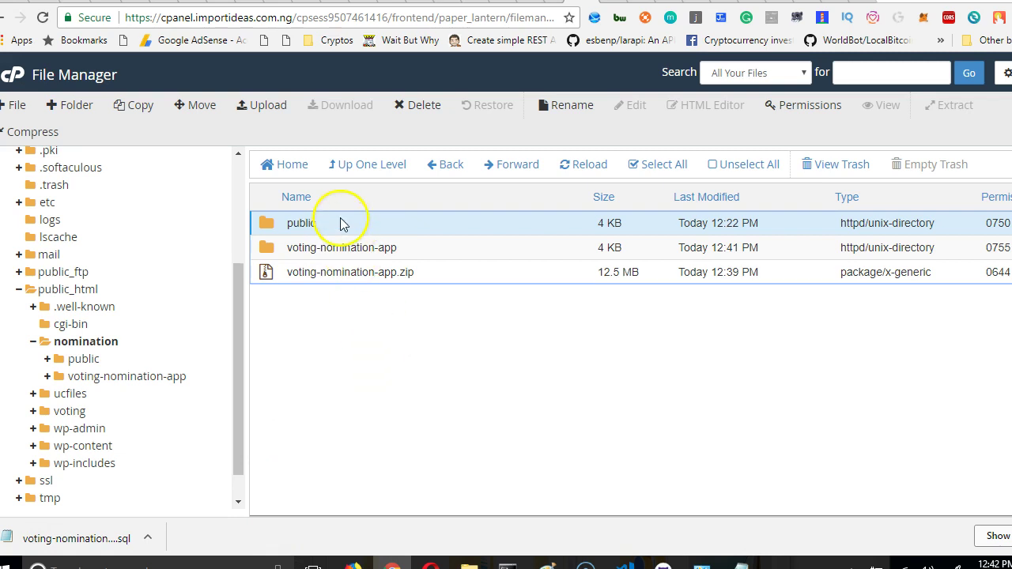
left_click(425, 110)
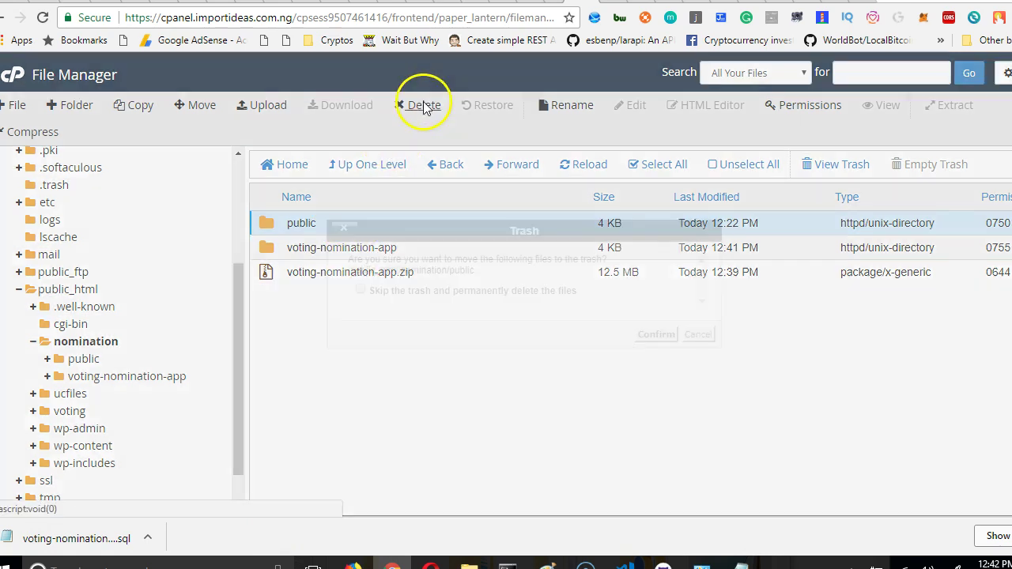
left_click(655, 334)
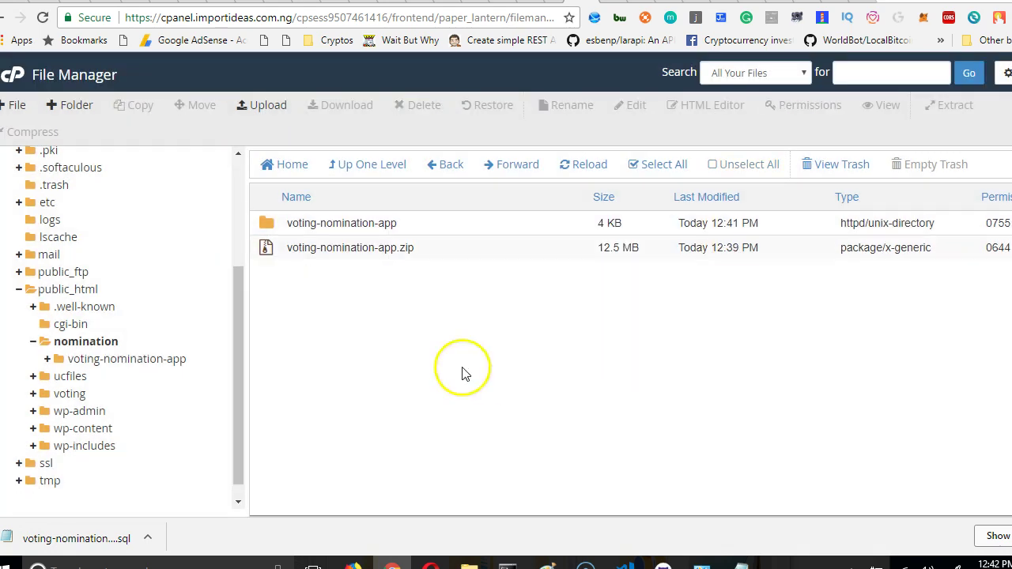
double_click(424, 229)
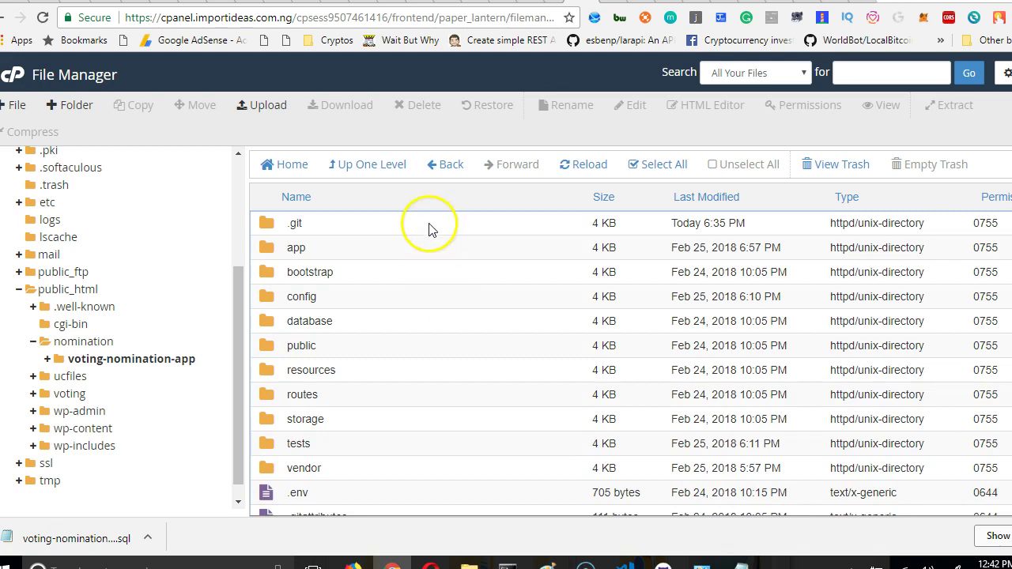
Move all voting-nomination-app contents up into public_html/nomination and review the listing.
left_click(429, 225)
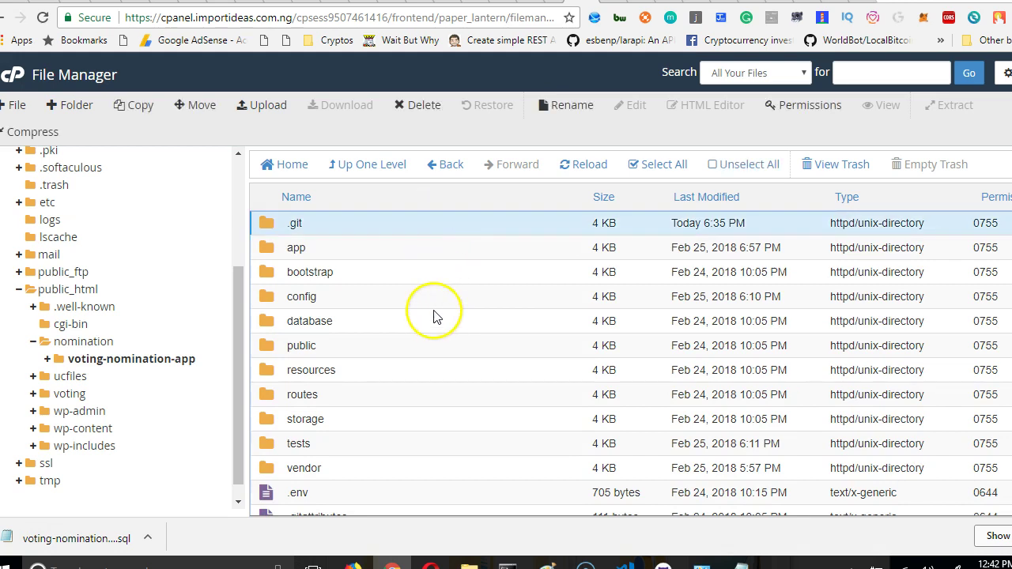
left_click(666, 169)
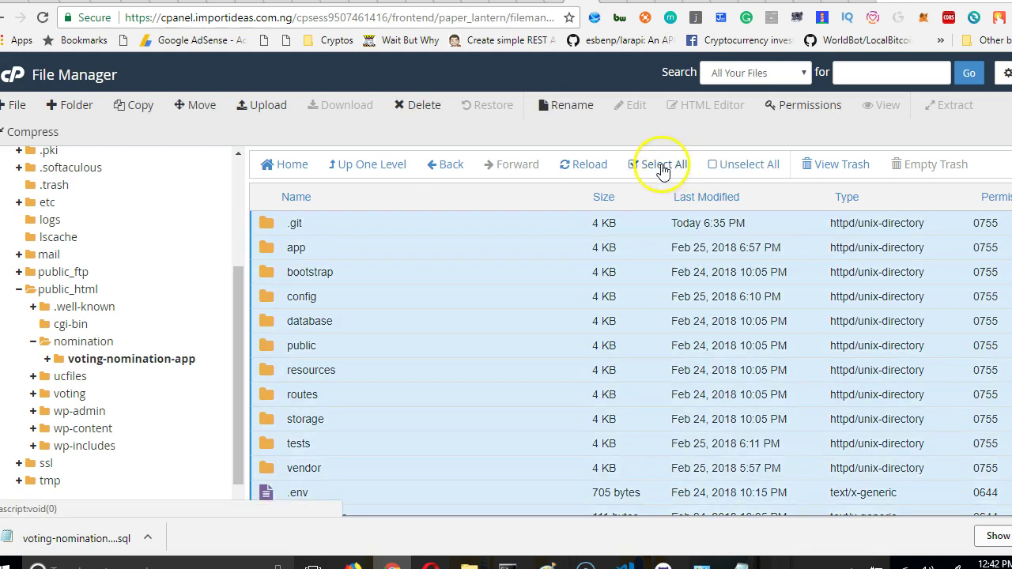
left_click(210, 108)
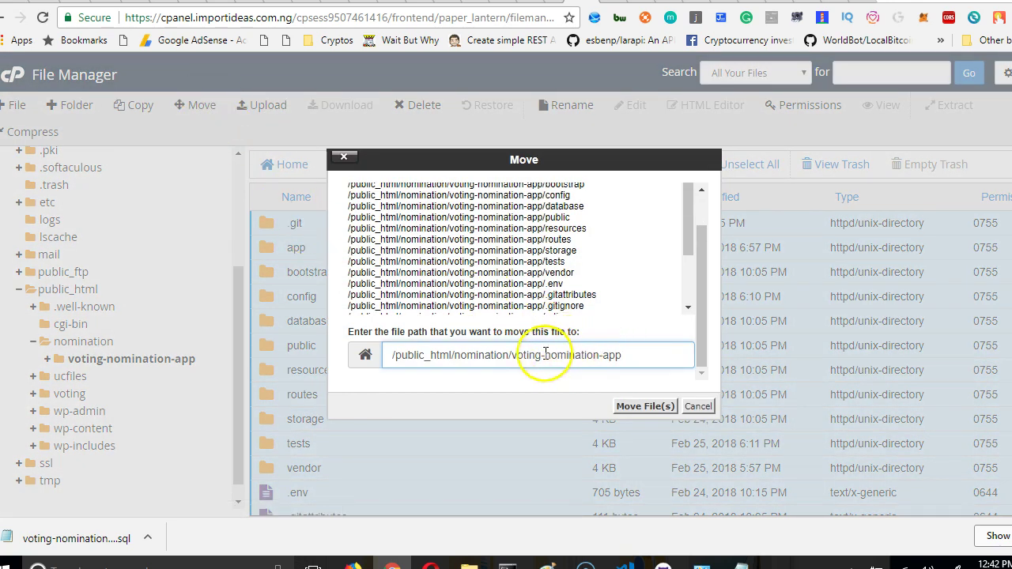
left_click_drag(634, 353, 511, 354)
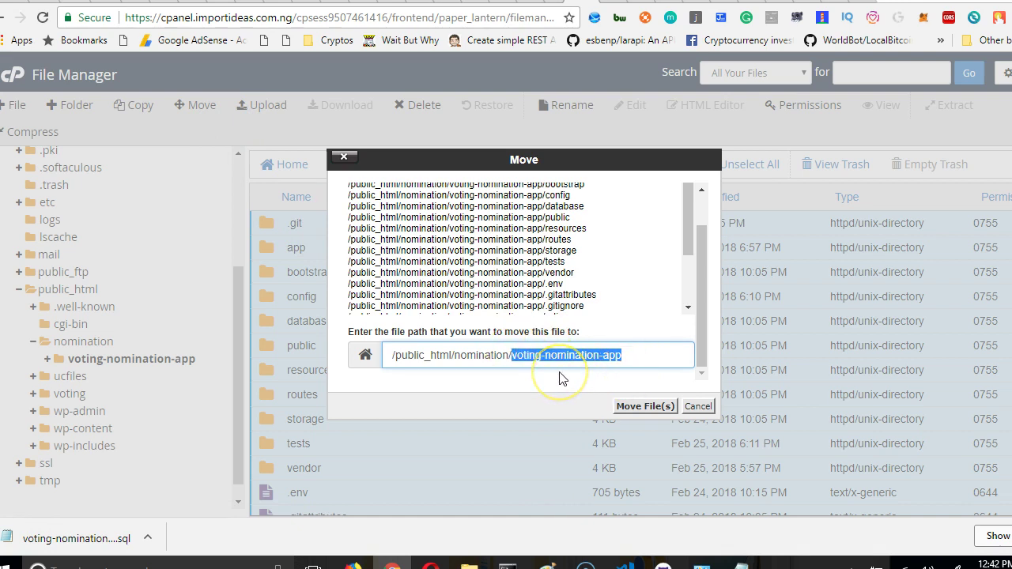
key("BackSpace")
triple_click(481, 359)
left_click(486, 364)
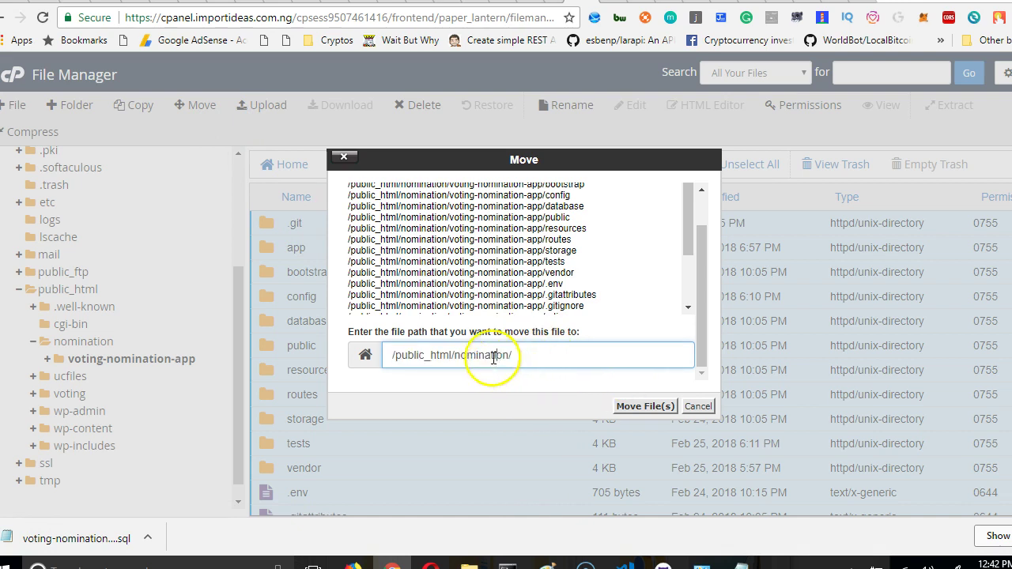
left_click(647, 406)
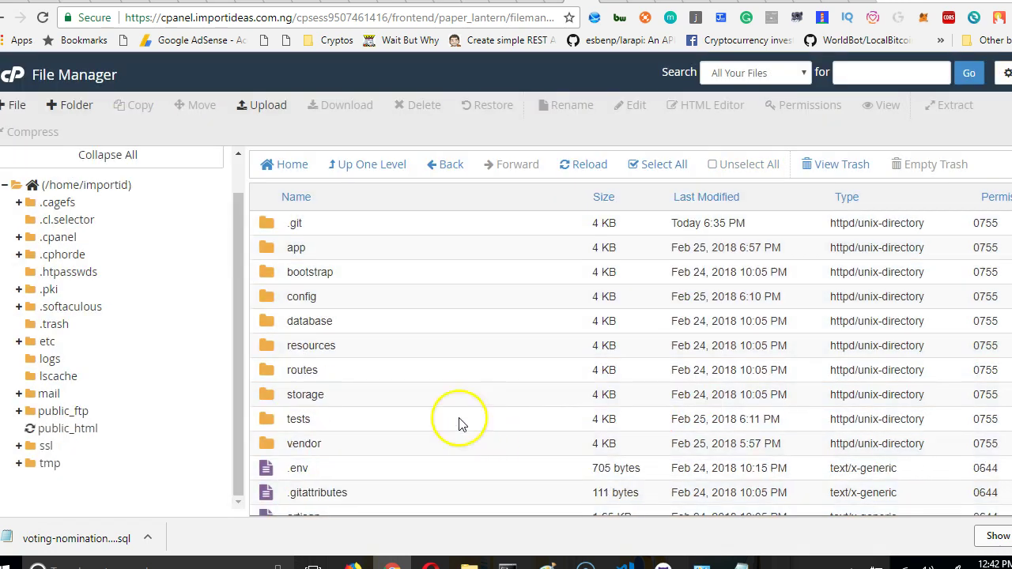
left_click(387, 163)
scroll(342, 405, "down", 4)
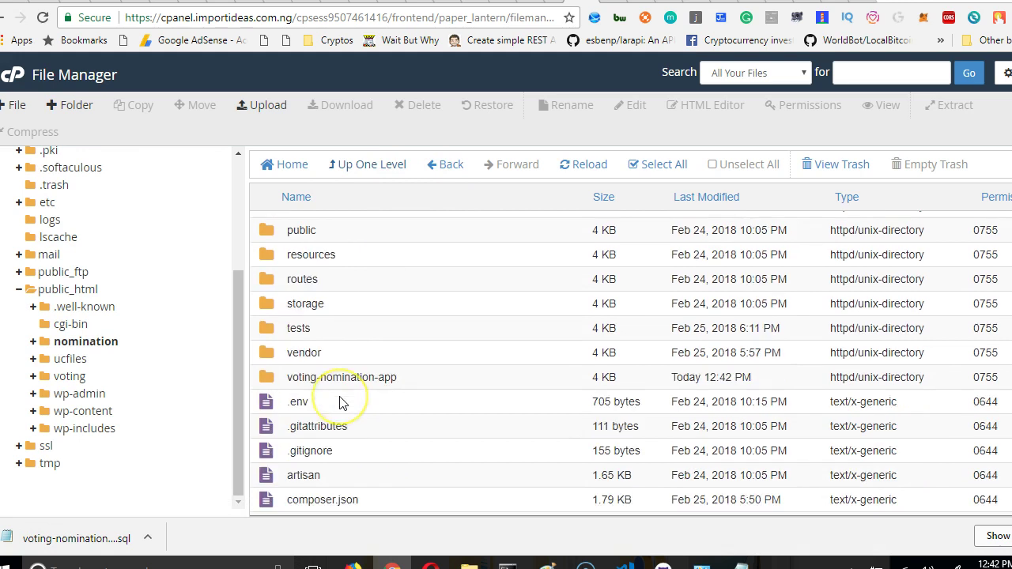
scroll(395, 357, "up", 4)
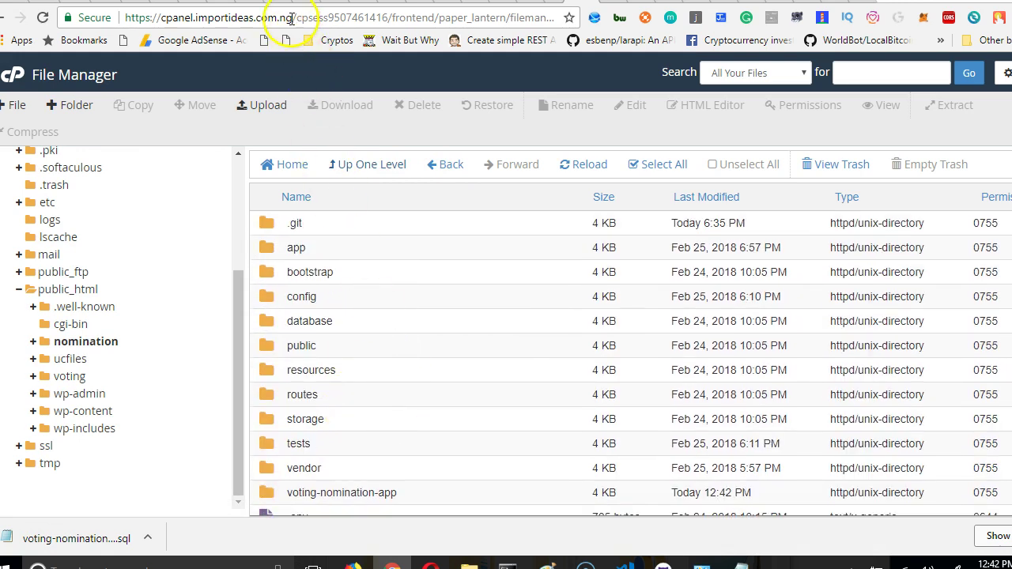
Load nomination.importideas.com.ng in a new tab, getting HTTP ERROR 500, then return to File Manager.
left_click_drag(291, 19, 207, 17)
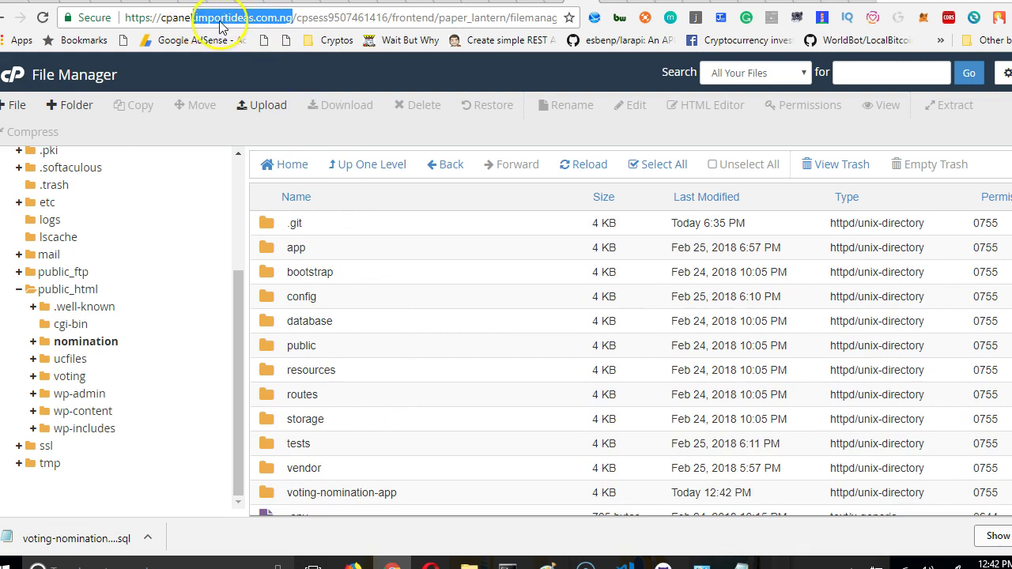
left_click(691, 10)
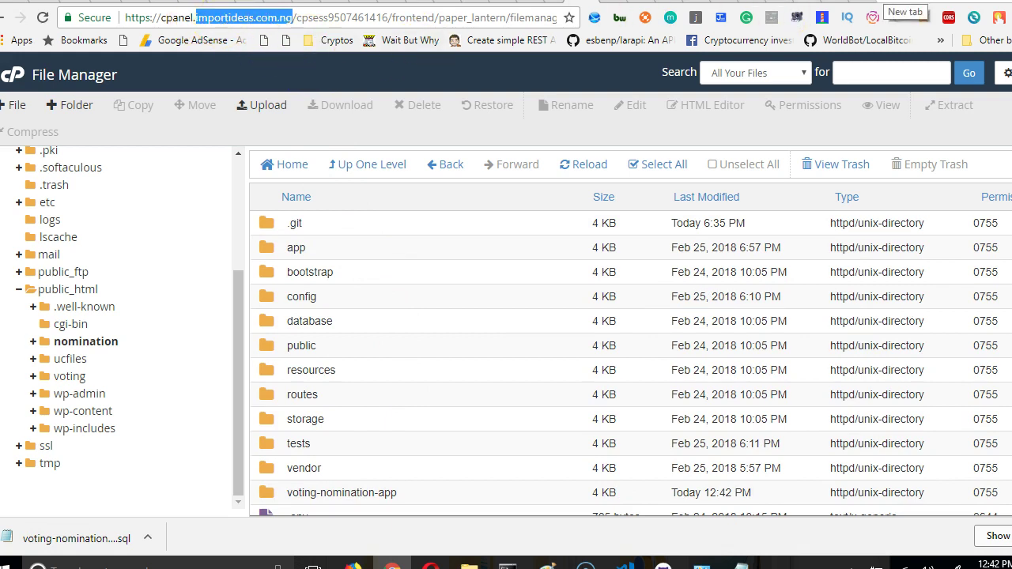
left_click(889, 5)
type("importideas.com.ng")
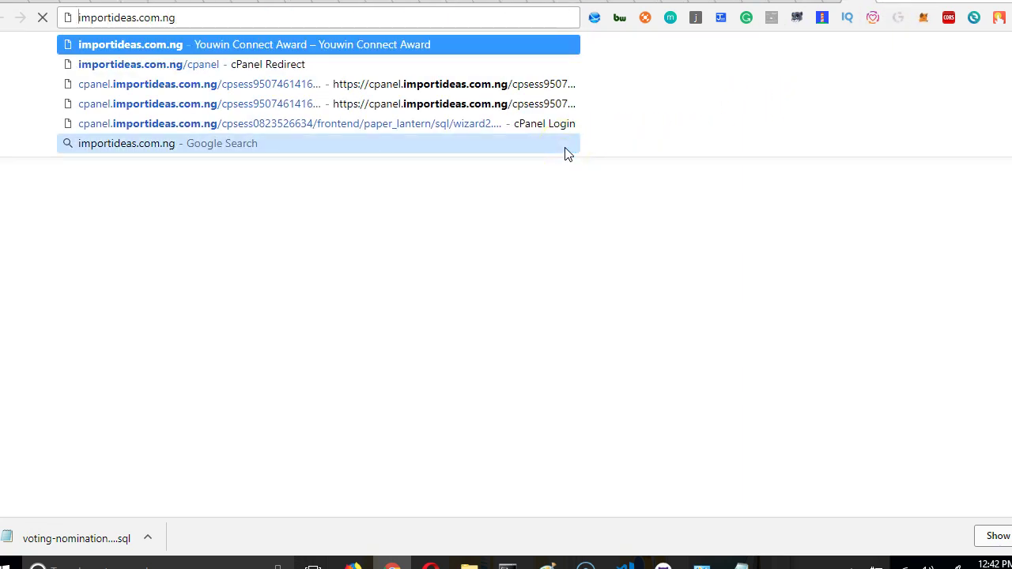
type("nomination.")
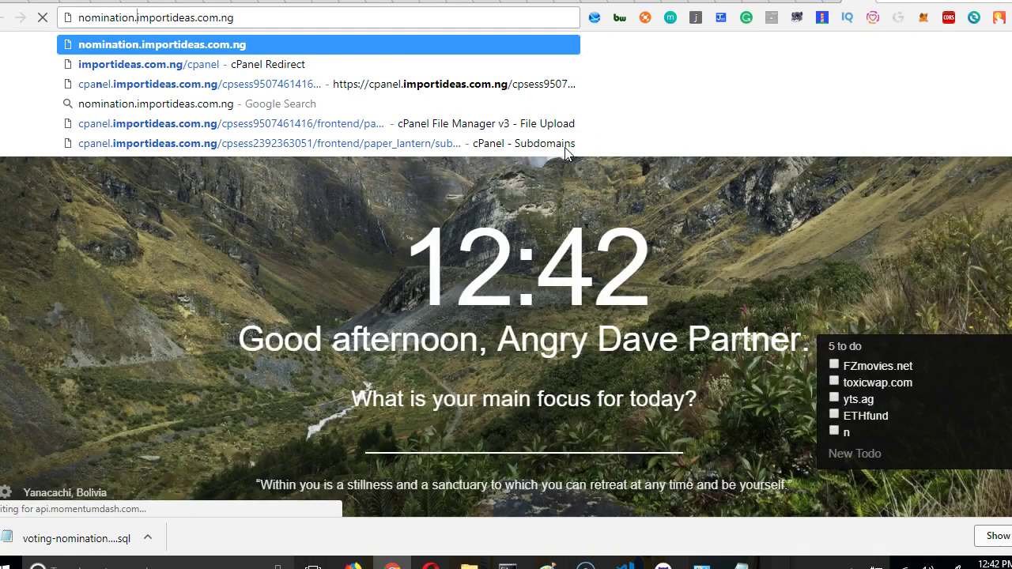
key("Escape")
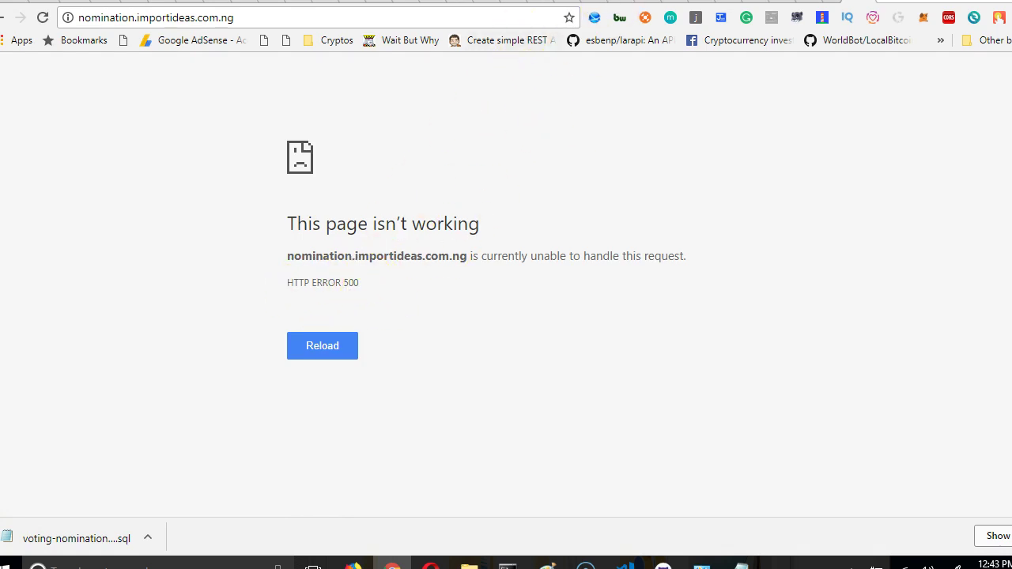
left_click(553, 3)
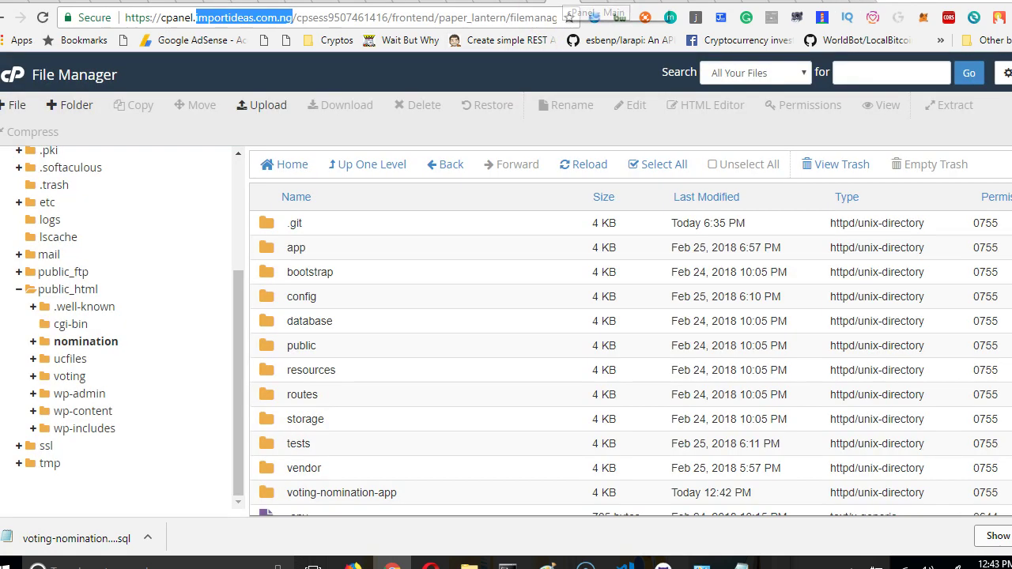
Select the 705-byte .env file in public_html/nomination and open it for editing.
left_click(379, 352)
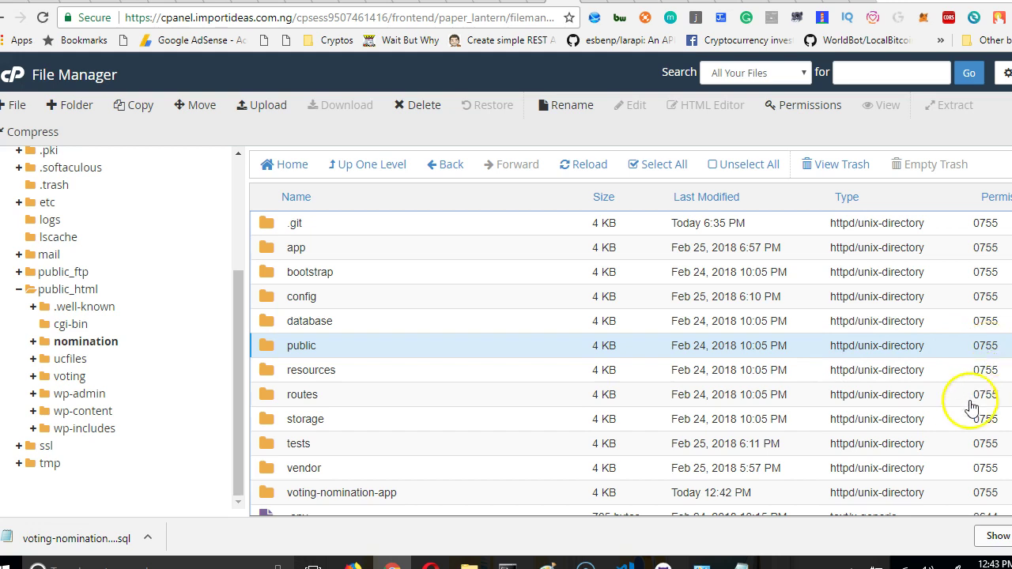
scroll(976, 397, "down", 2)
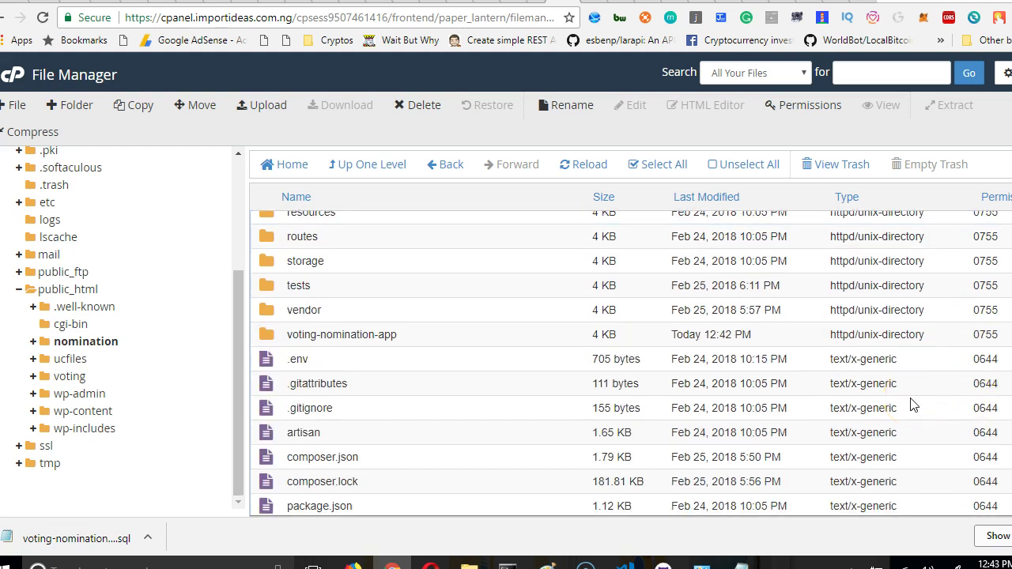
scroll(878, 406, "down", 1)
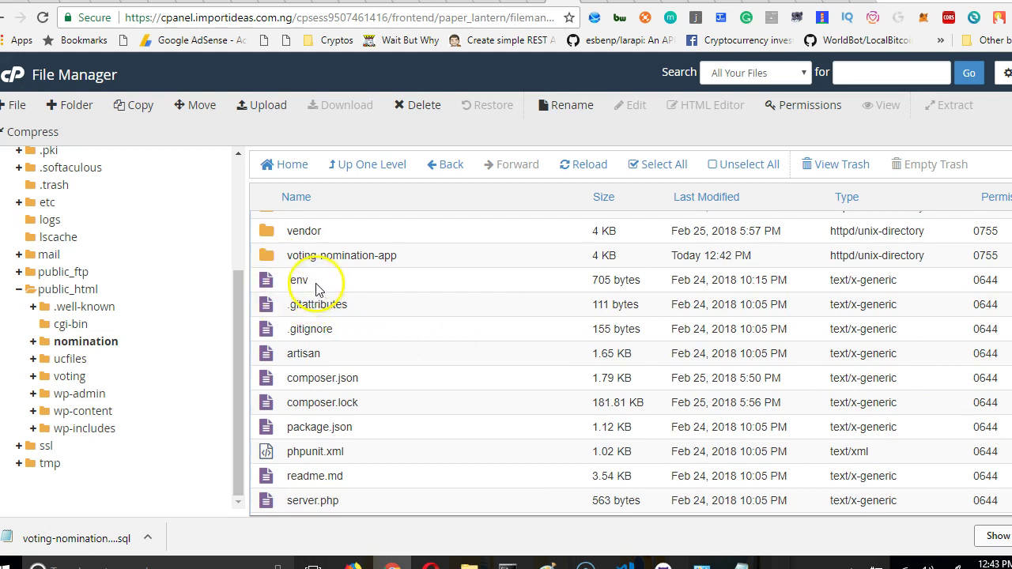
left_click(341, 288)
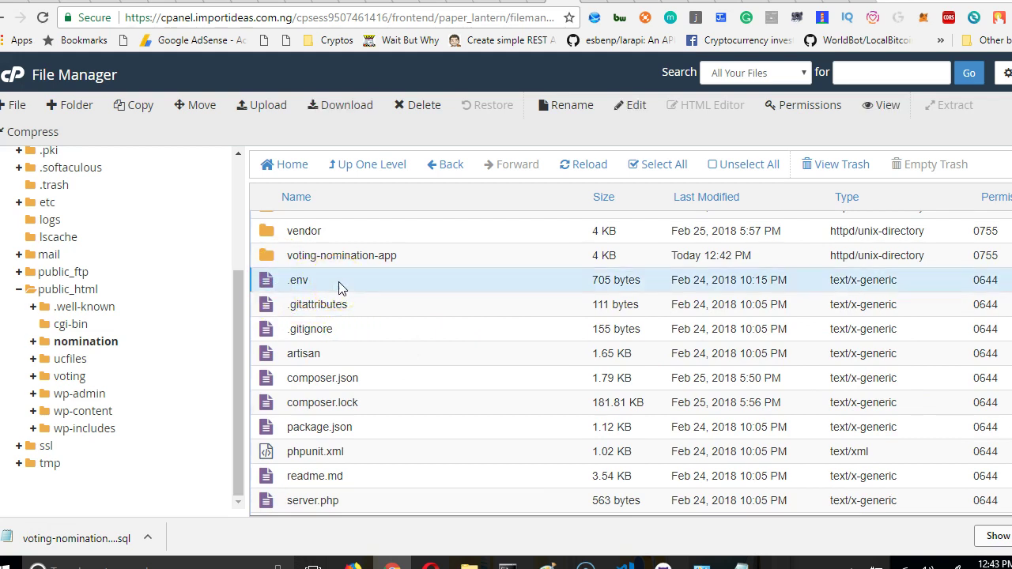
left_click(637, 109)
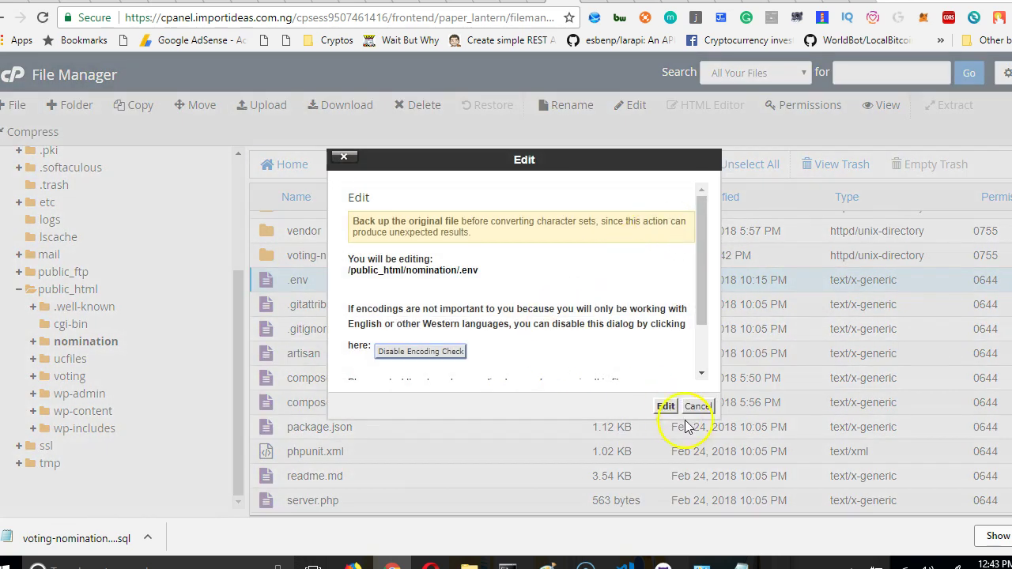
Replace the DB_DATABASE value on line 12 with the hosting database name from the notes.
left_click(666, 407)
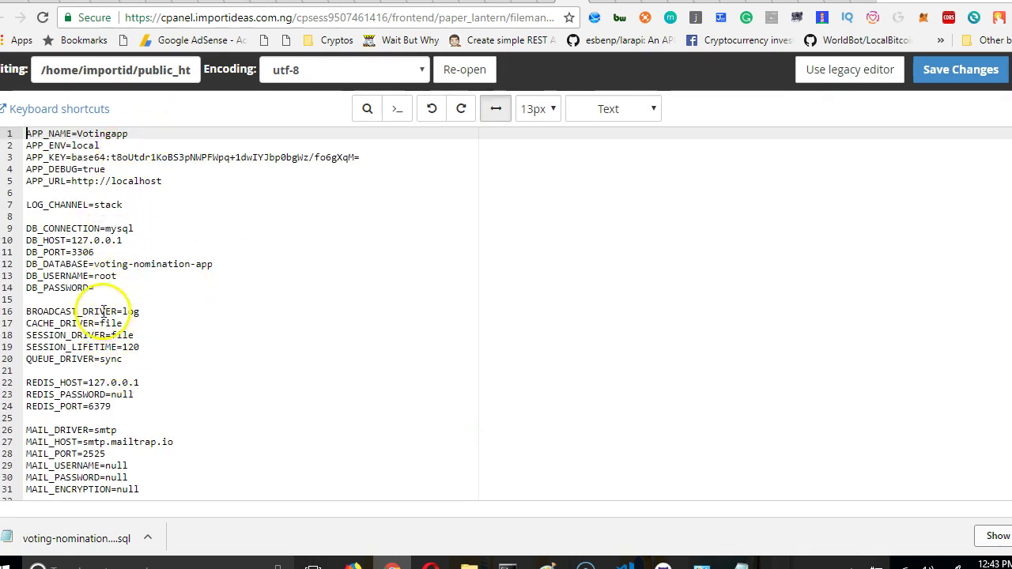
left_click_drag(220, 264, 93, 265)
mouse_move(741, 566)
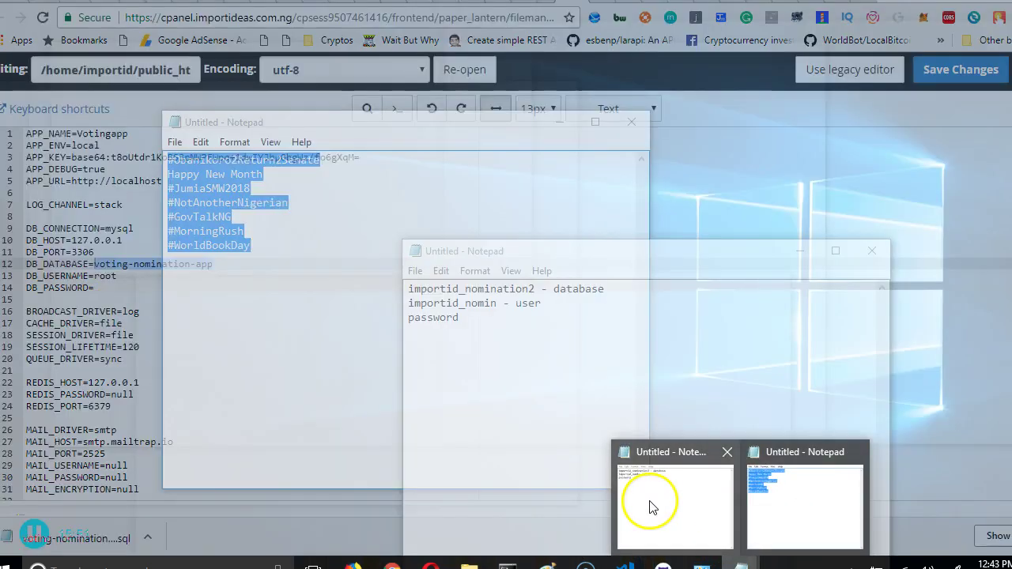
left_click(651, 501)
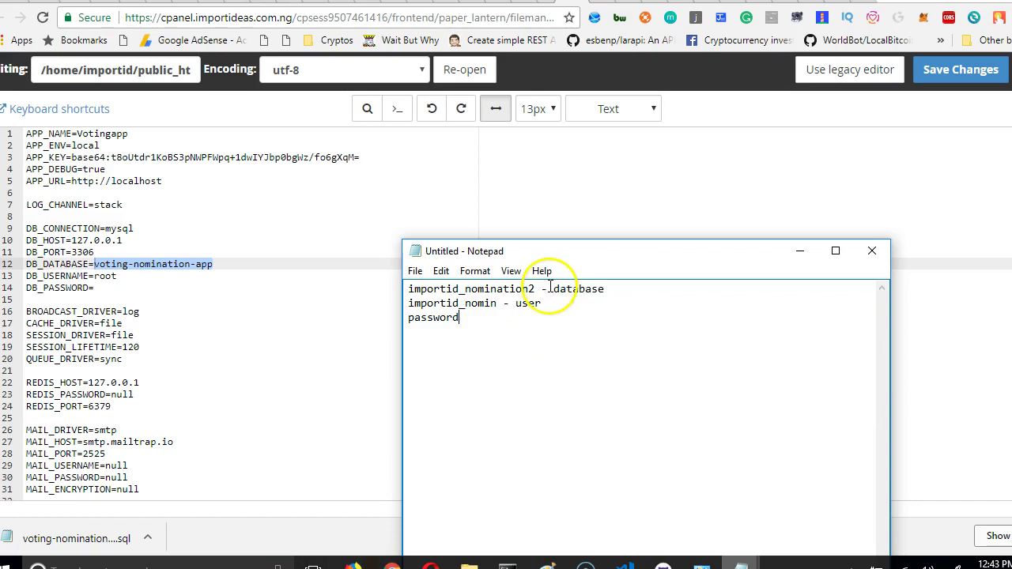
left_click_drag(536, 288, 408, 291)
key("ctrl+c")
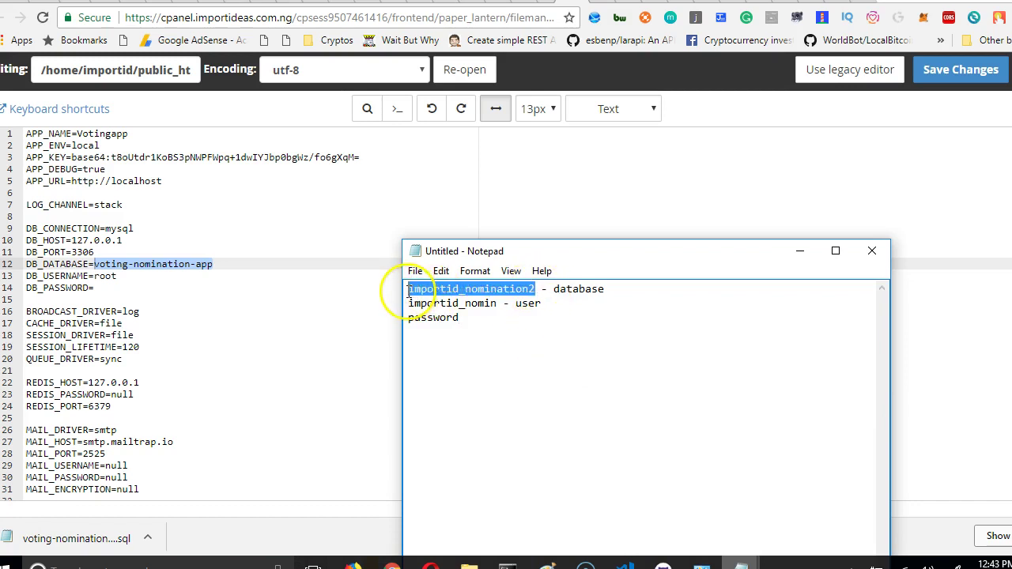
key("alt+Tab")
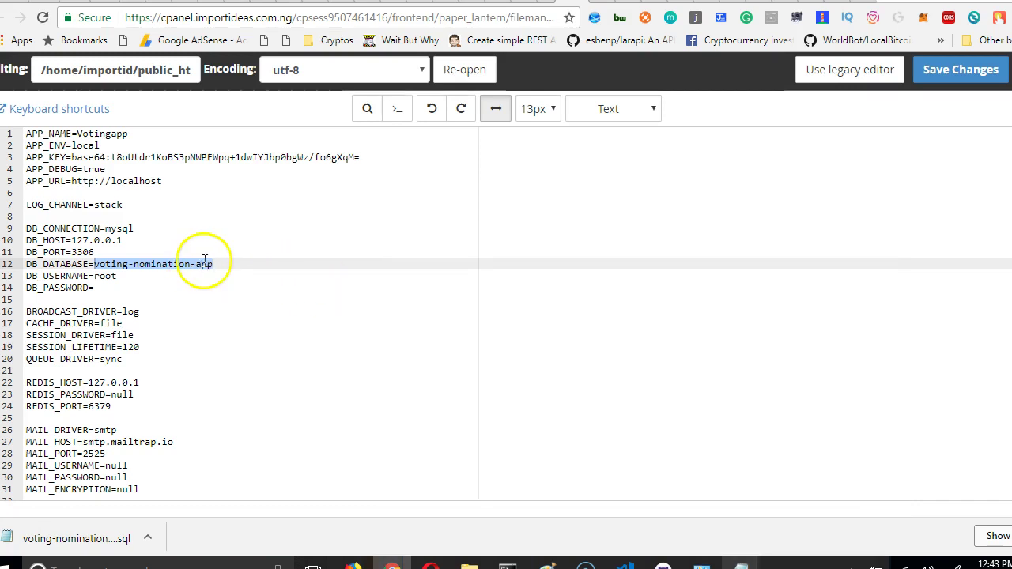
key("BackSpace")
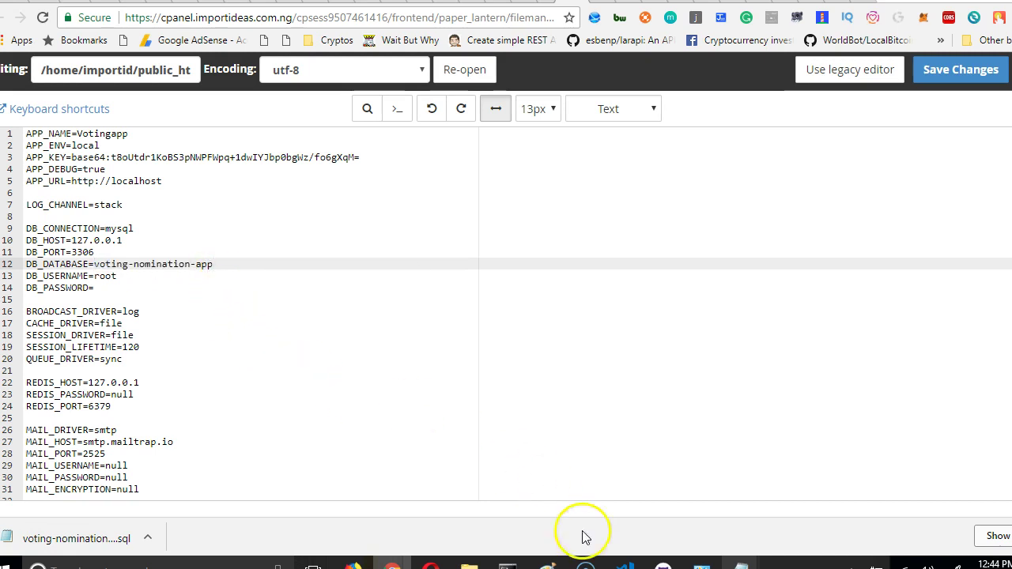
mouse_move(625, 566)
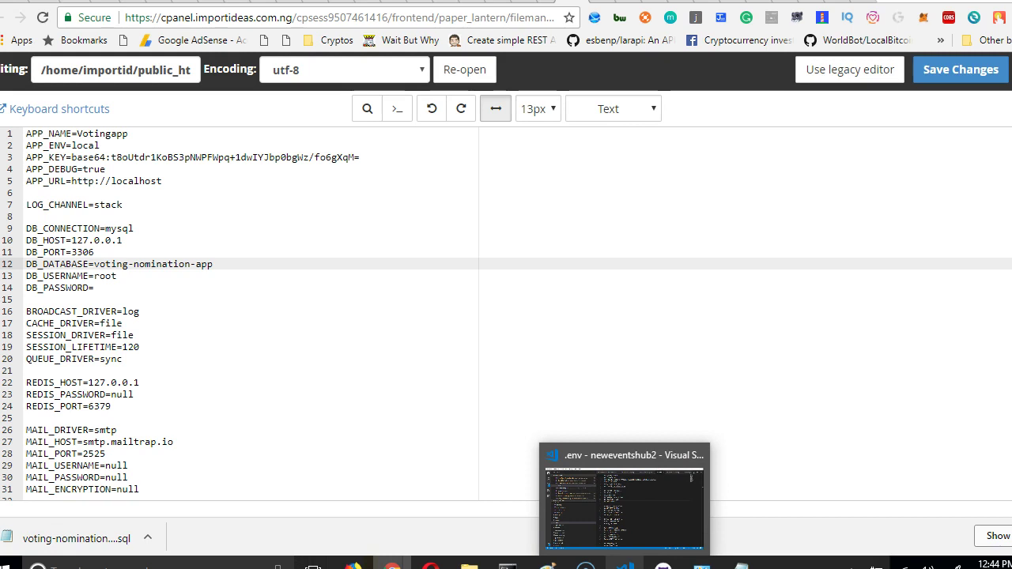
mouse_move(741, 566)
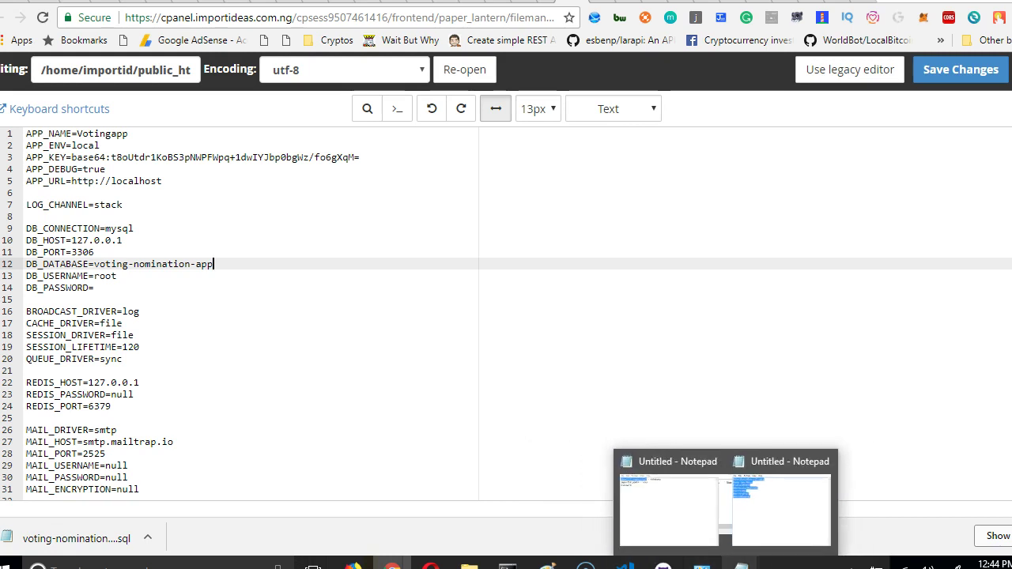
left_click(682, 524)
left_click_drag(213, 264, 95, 264)
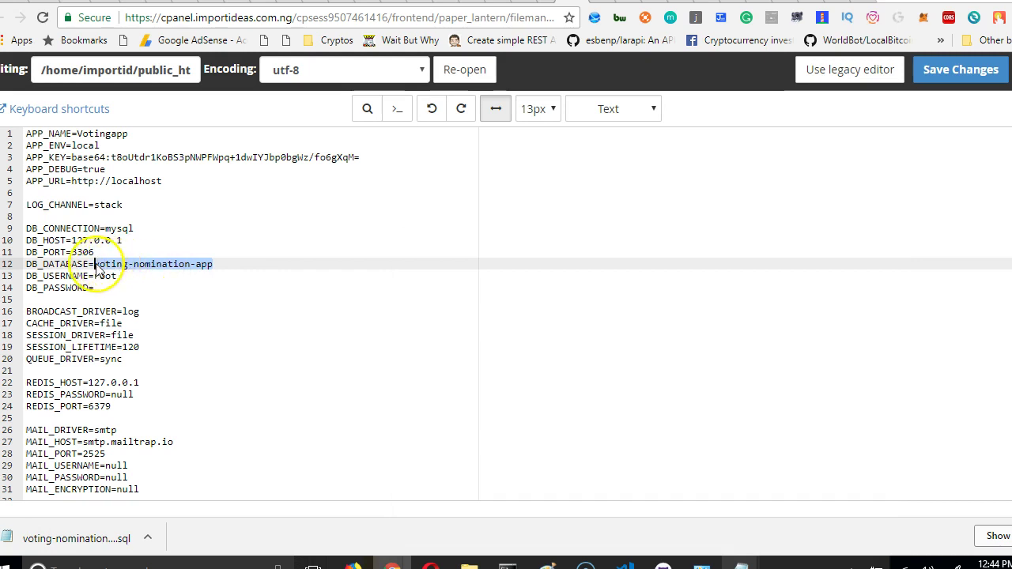
key("ctrl+v")
Replace the root DB_USERNAME value with the database user copied from the notes.
mouse_move(702, 566)
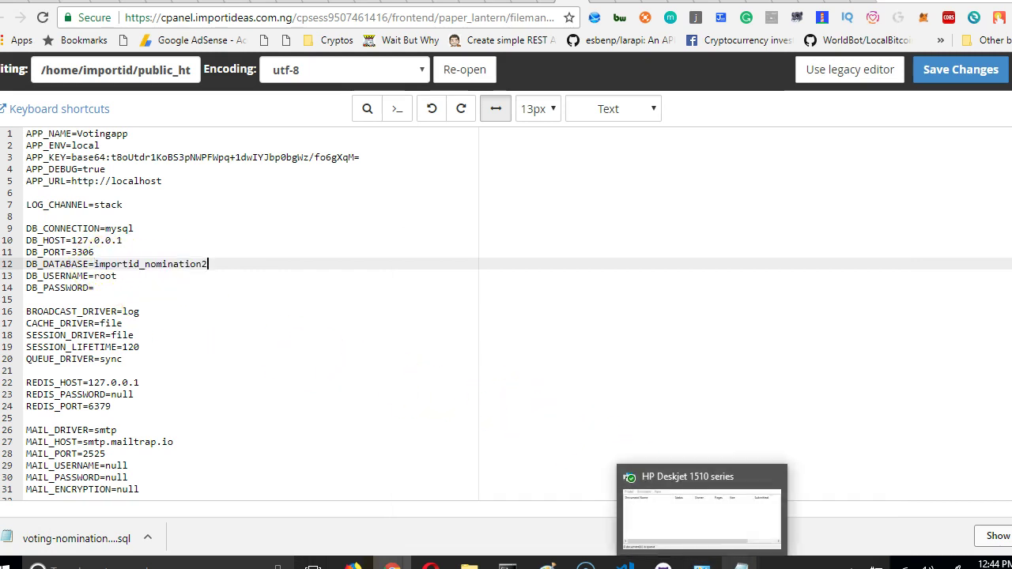
mouse_move(740, 564)
left_click(700, 523)
left_click_drag(495, 303, 398, 304)
key("ctrl+c")
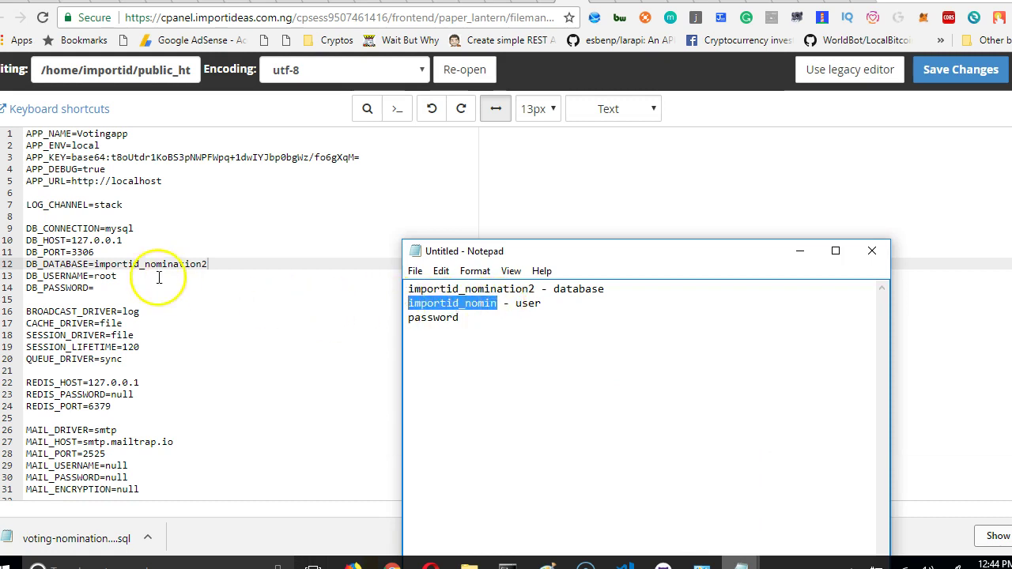
double_click(106, 276)
key("ctrl+v")
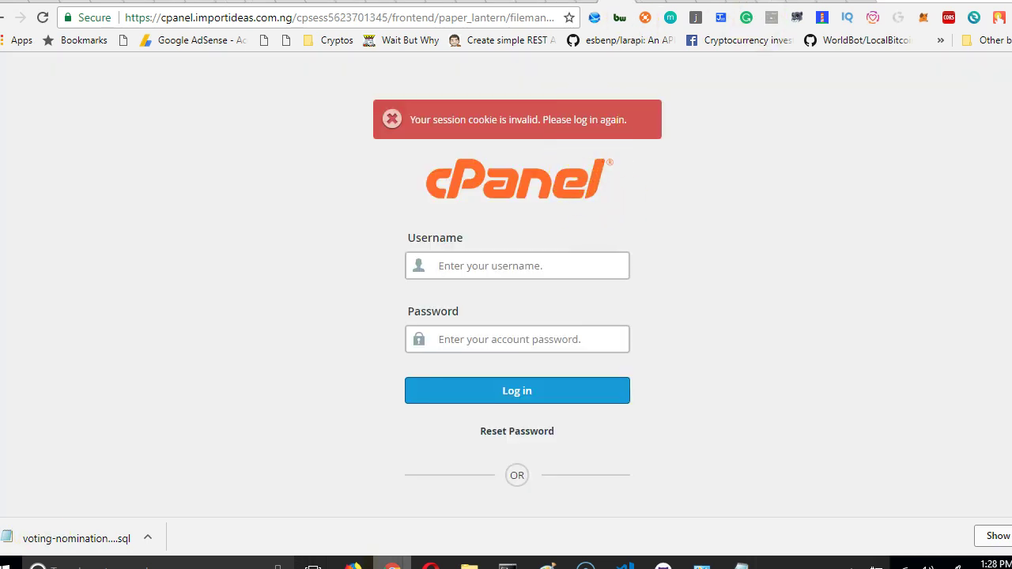
Switch through the open browser tabs to the Laravel 5.5 resource controllers documentation.
left_click(765, 1)
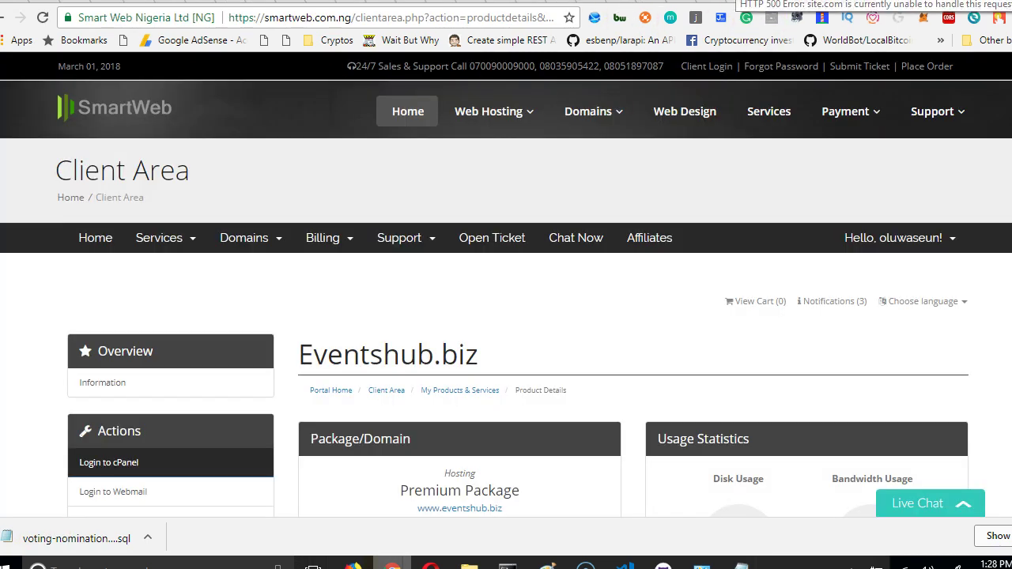
left_click(737, 0)
left_click(711, 1)
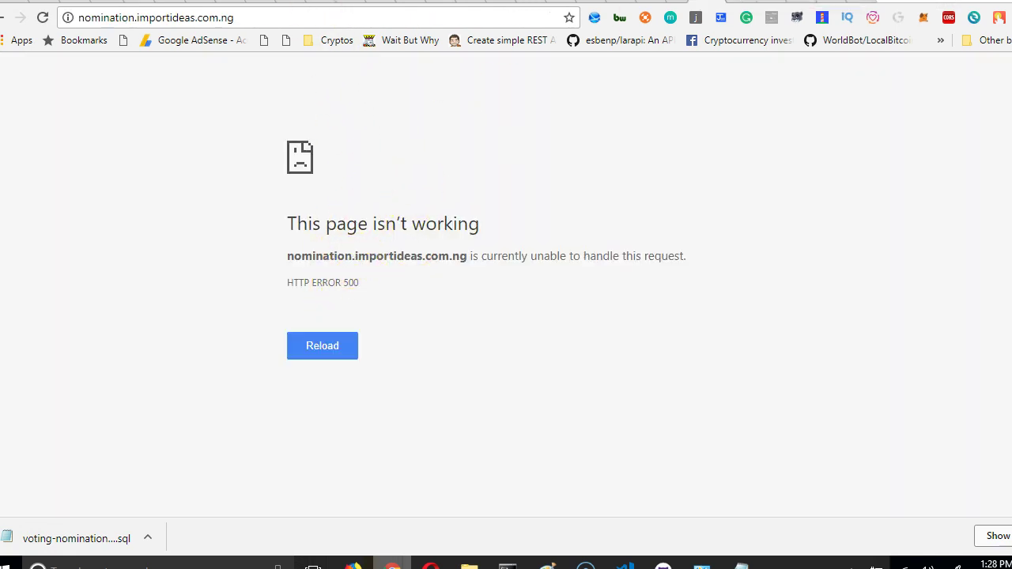
left_click(166, 1)
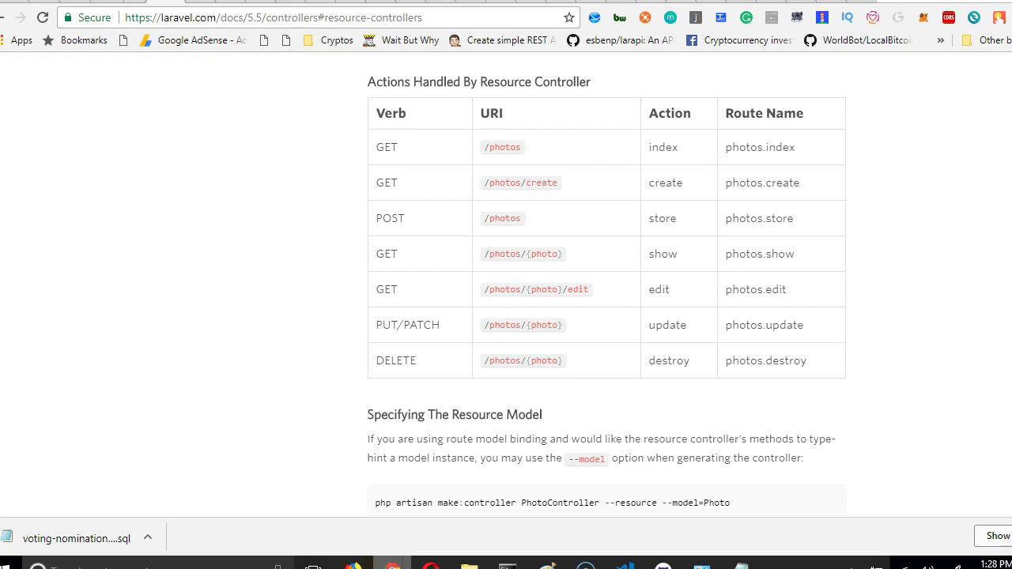
Open the Installation guide under Getting Started and scroll to Server Requirements.
scroll(506, 284, "up", 20)
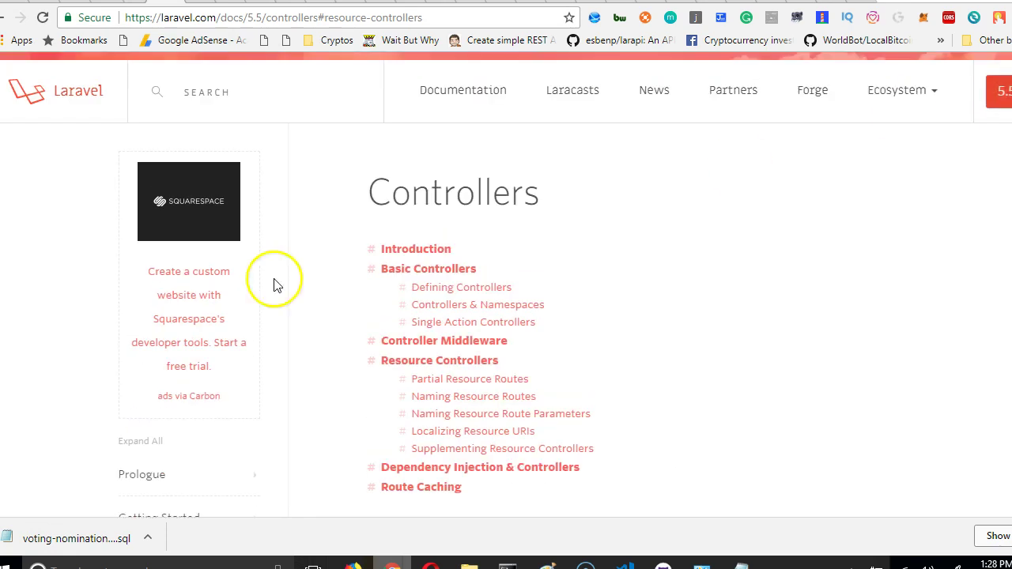
scroll(118, 451, "down", 2)
left_click(181, 362)
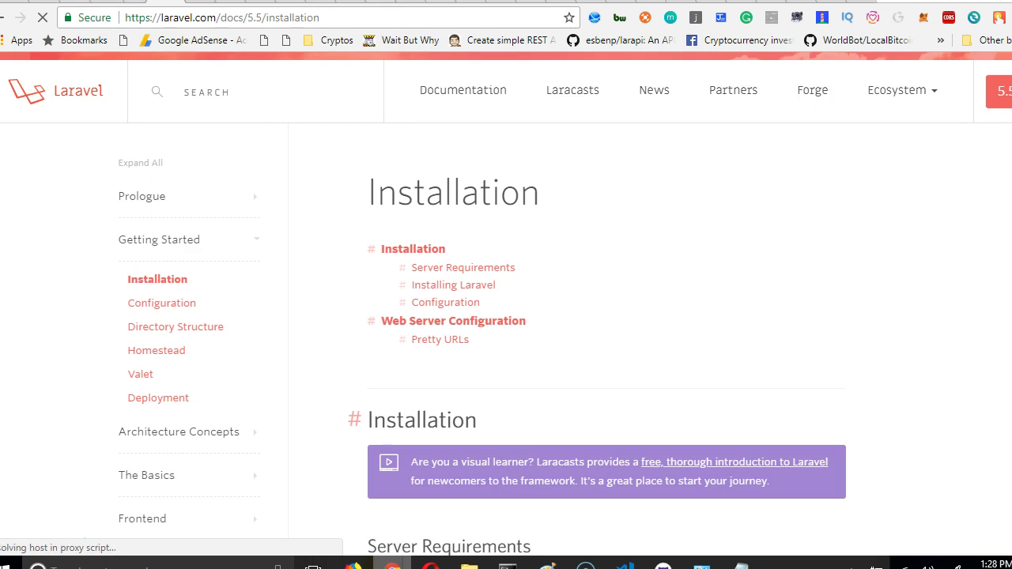
scroll(836, 519, "down", 3)
scroll(711, 393, "down", 1)
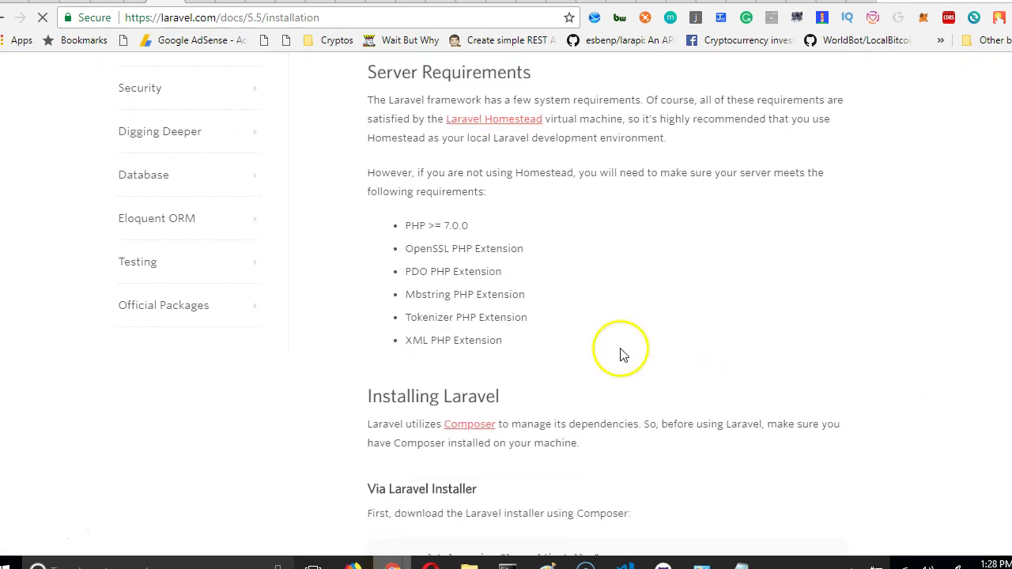
Highlight the PHP version, OpenSSL and Mbstring entries among the server requirements.
left_click_drag(468, 227, 413, 230)
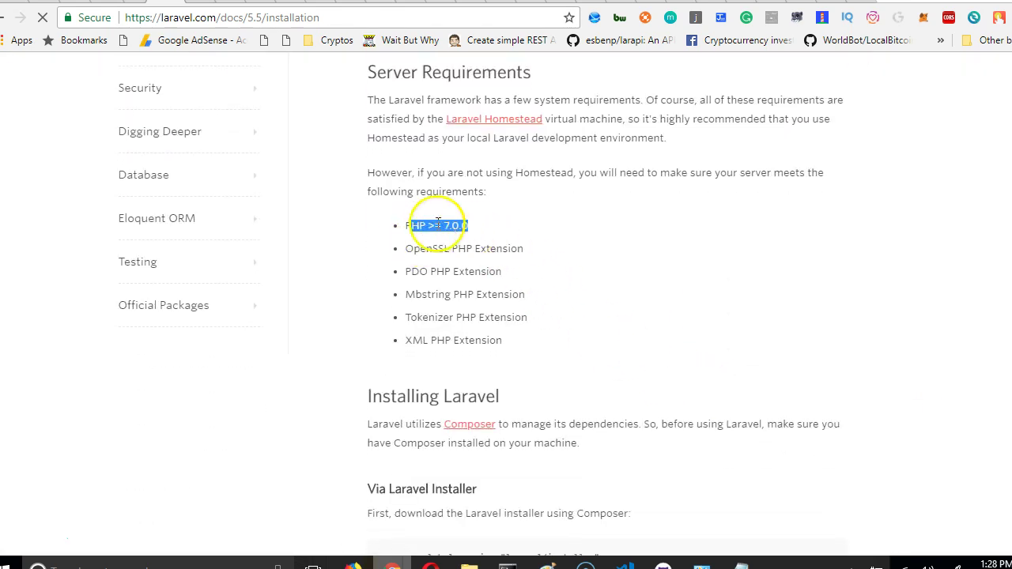
left_click(439, 230)
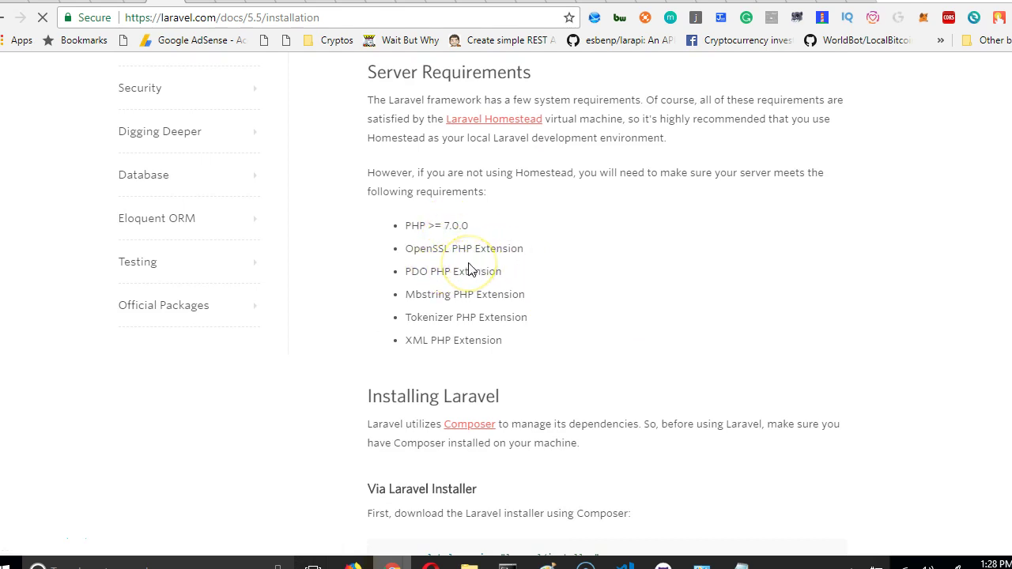
scroll(473, 264, "down", 2)
scroll(475, 261, "up", 1)
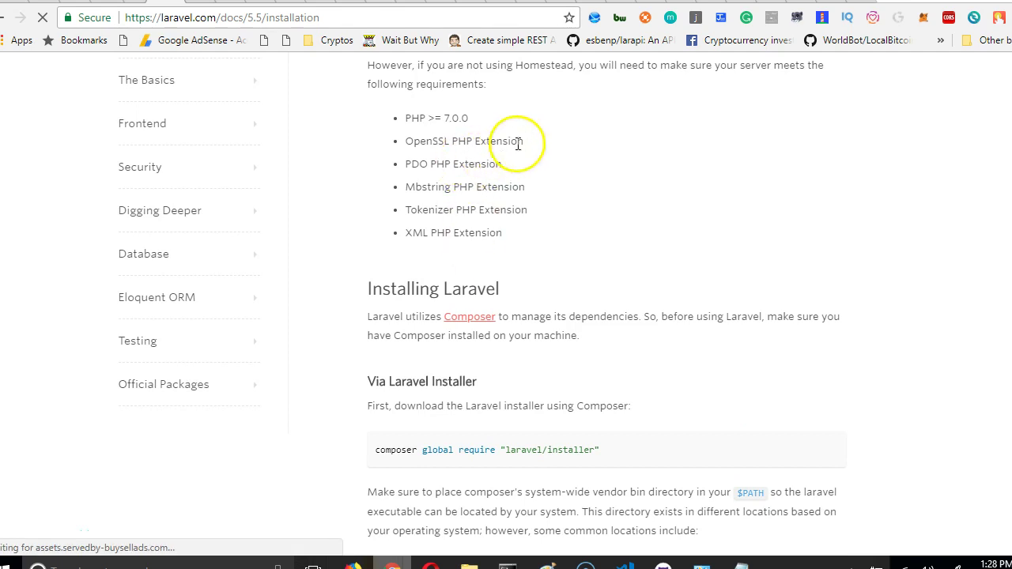
left_click_drag(522, 141, 451, 141)
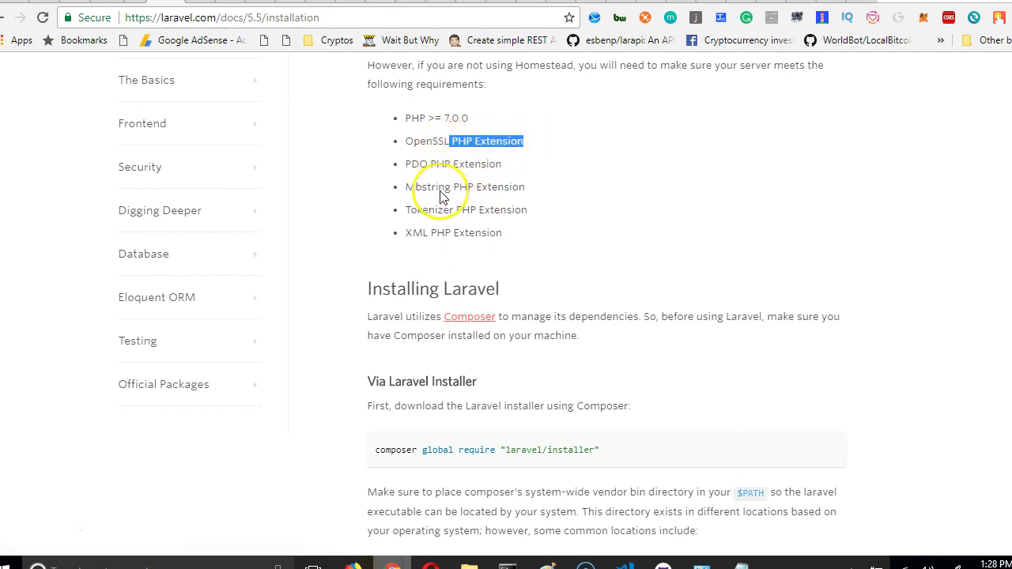
double_click(431, 187)
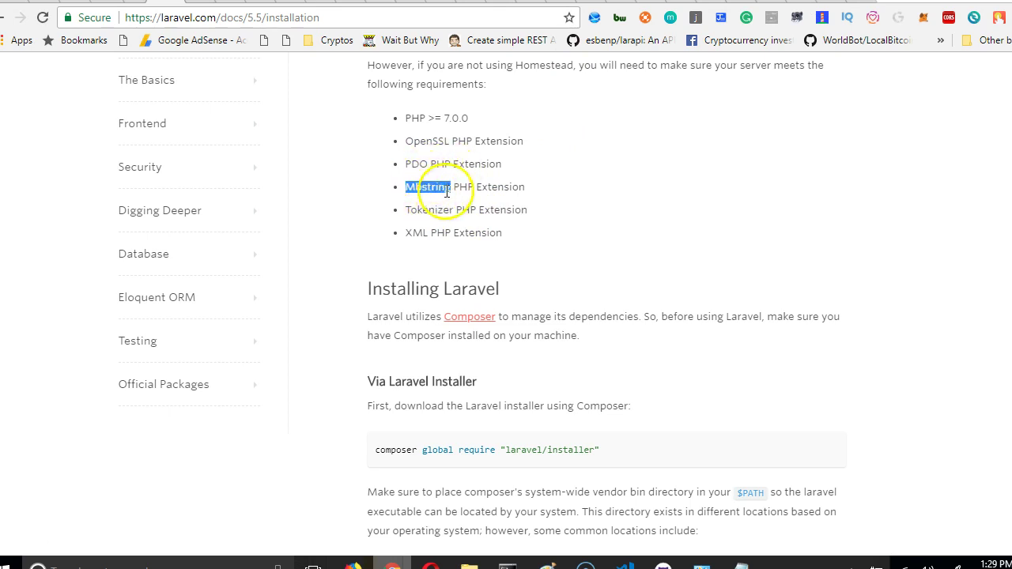
Review the php.ini file and MultiPHP INI Editor tabs, then return to the cPanel home page.
left_click(616, 0)
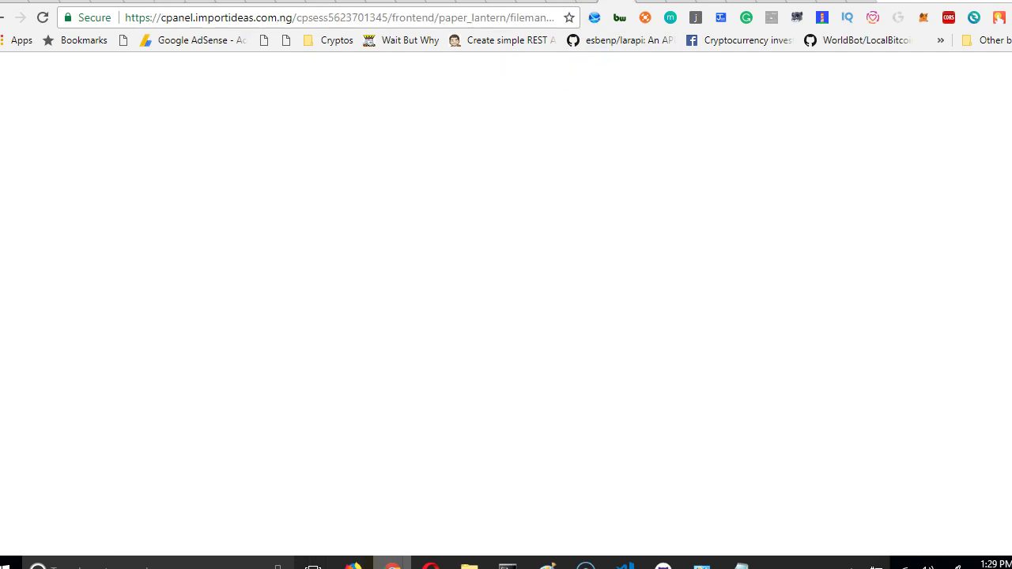
left_click(668, 2)
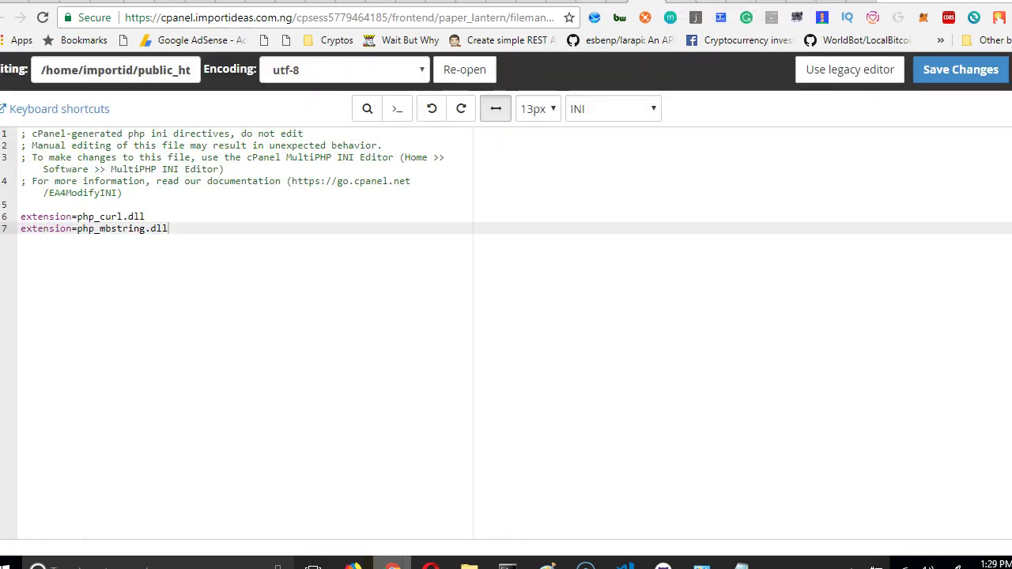
left_click(586, 0)
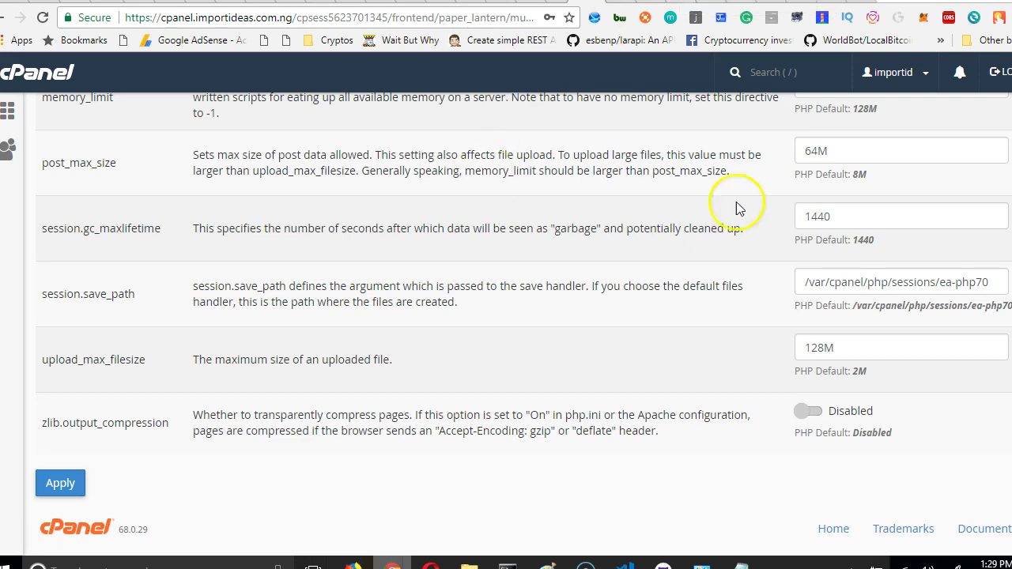
scroll(739, 207, "up", 15)
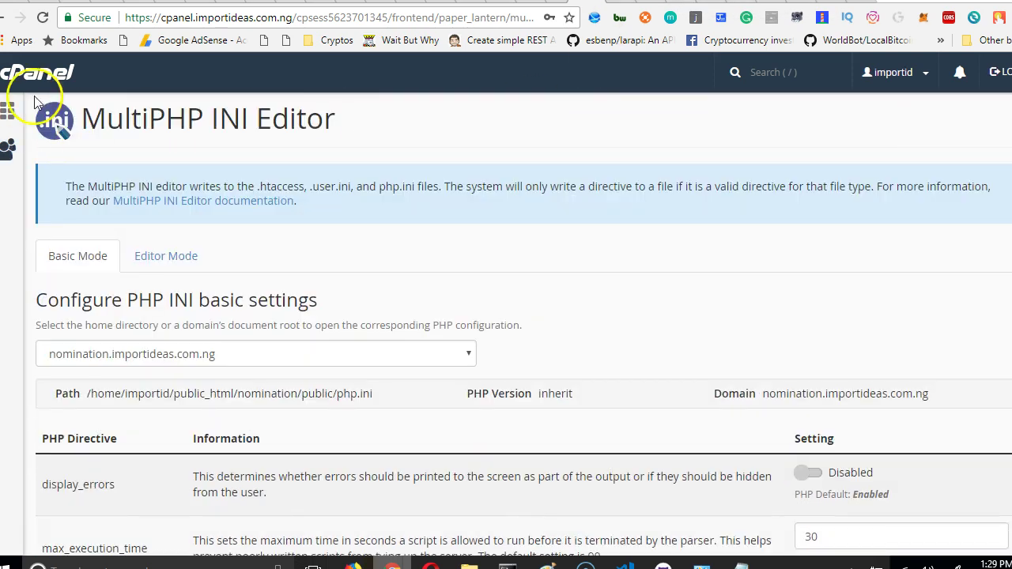
left_click(57, 76)
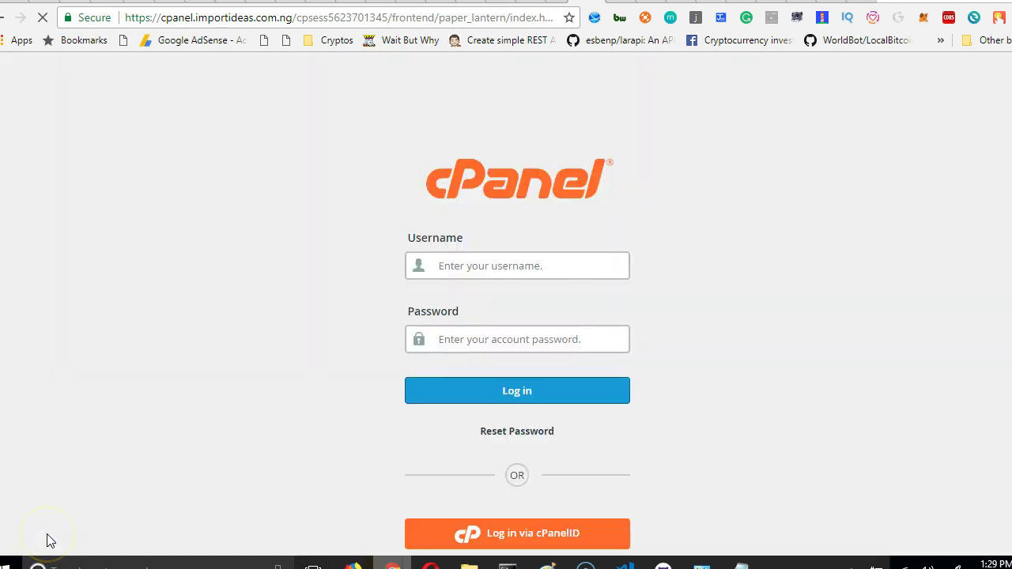
Log back into cPanel using the saved username and the pasted account password.
left_click(496, 272)
left_click(480, 344)
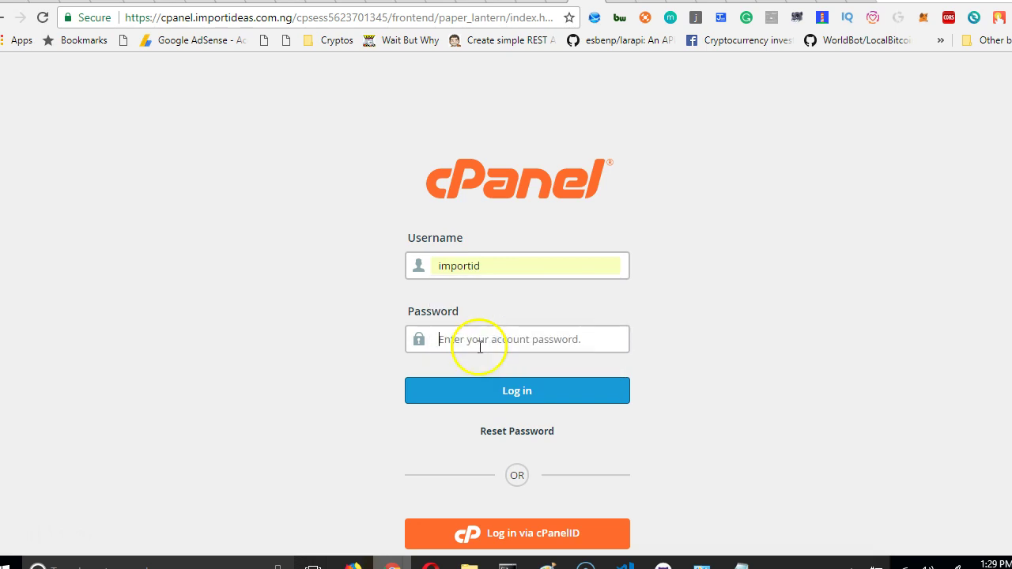
right_click(479, 348)
left_click(520, 422)
left_click(502, 391)
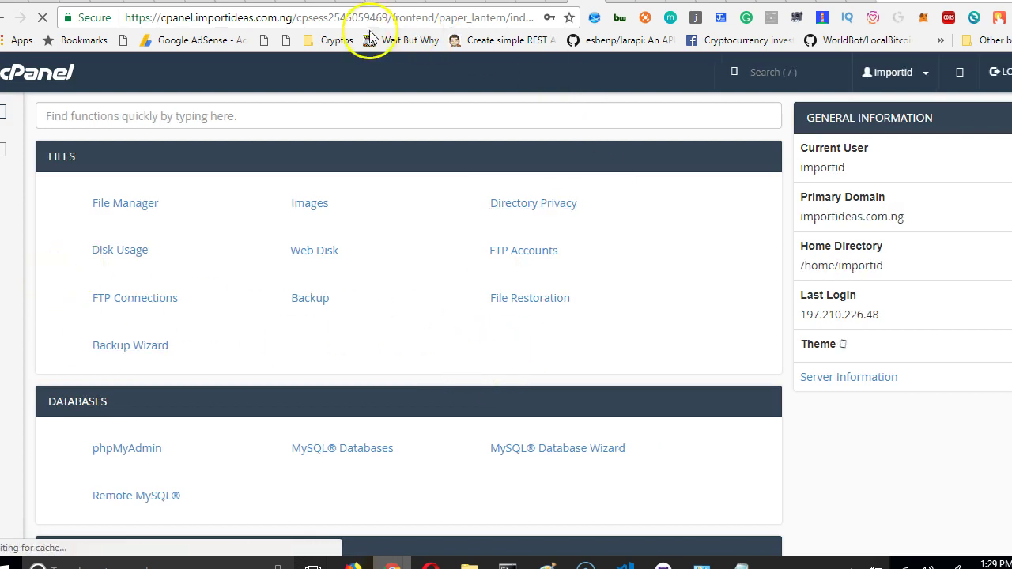
Glance at the Laravel docs tab, then return to the logged-in cPanel dashboard.
key("ctrl+Tab")
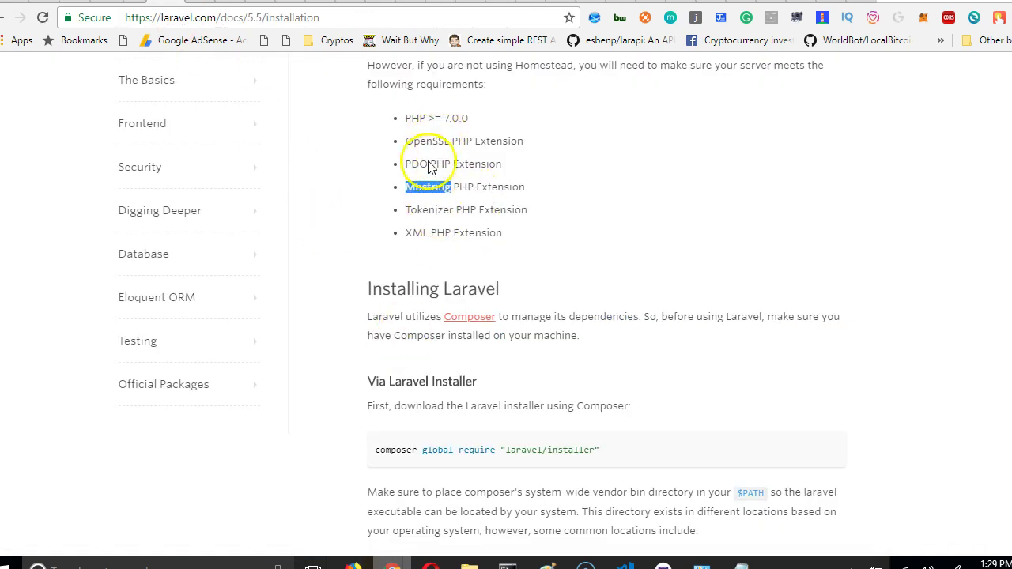
key("ctrl+shift+Tab")
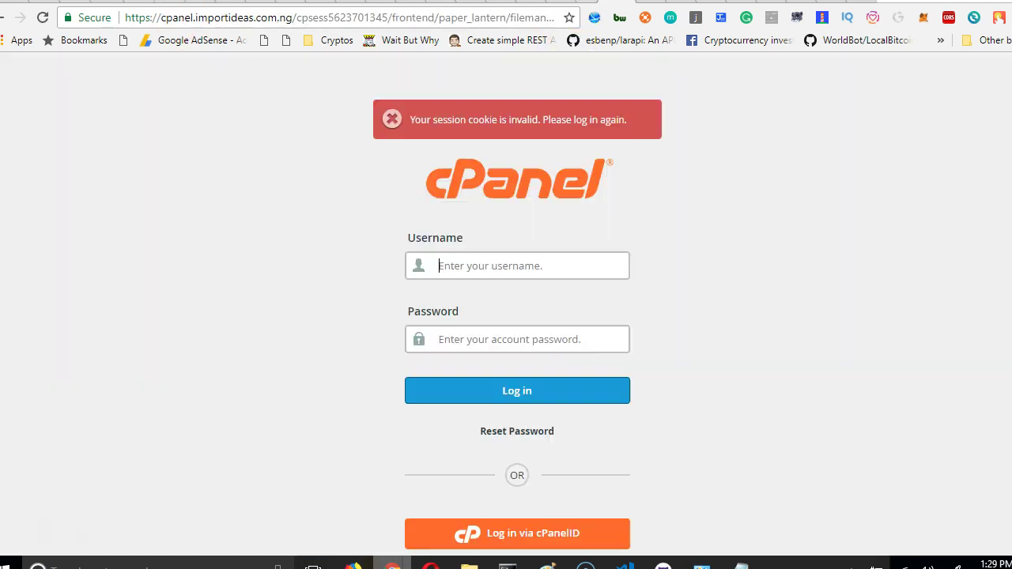
key("ctrl+shift+Tab")
Open the MultiPHP INI Editor and select the nomination.importideas.com.ng location.
scroll(445, 334, "down", 4)
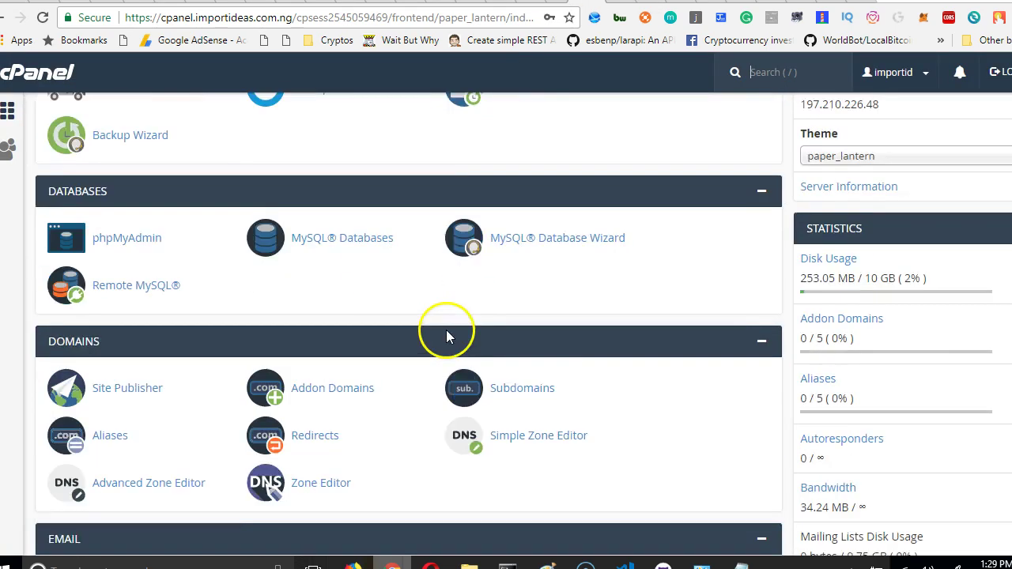
scroll(442, 338, "down", 1)
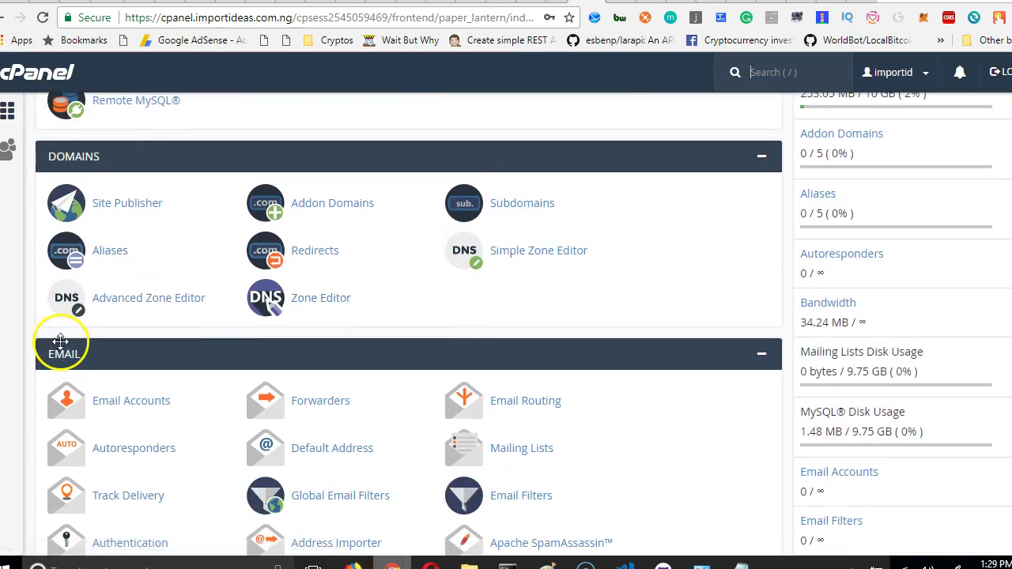
scroll(67, 356, "down", 6)
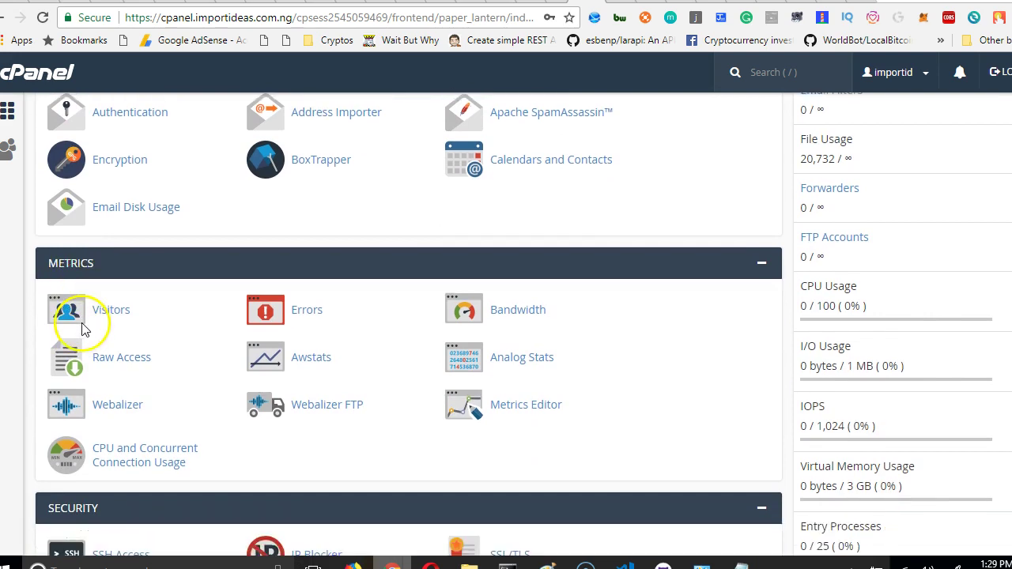
scroll(101, 463, "down", 4)
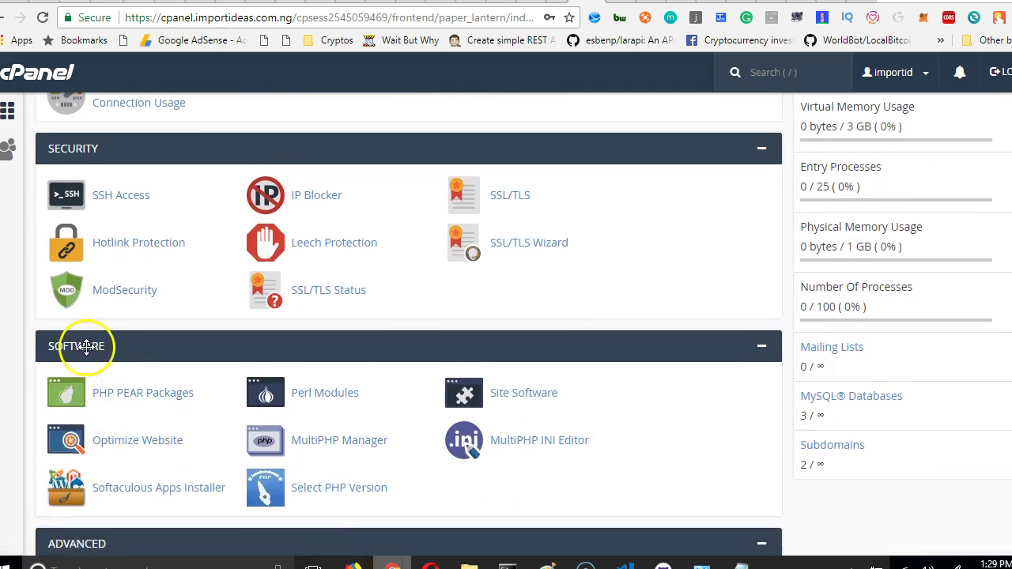
left_click(525, 451)
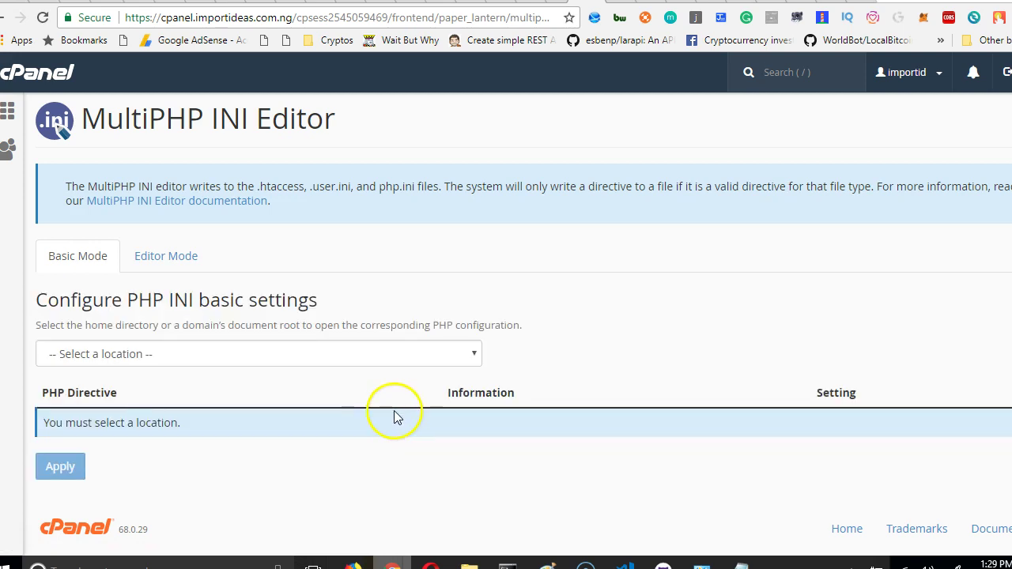
left_click(452, 355)
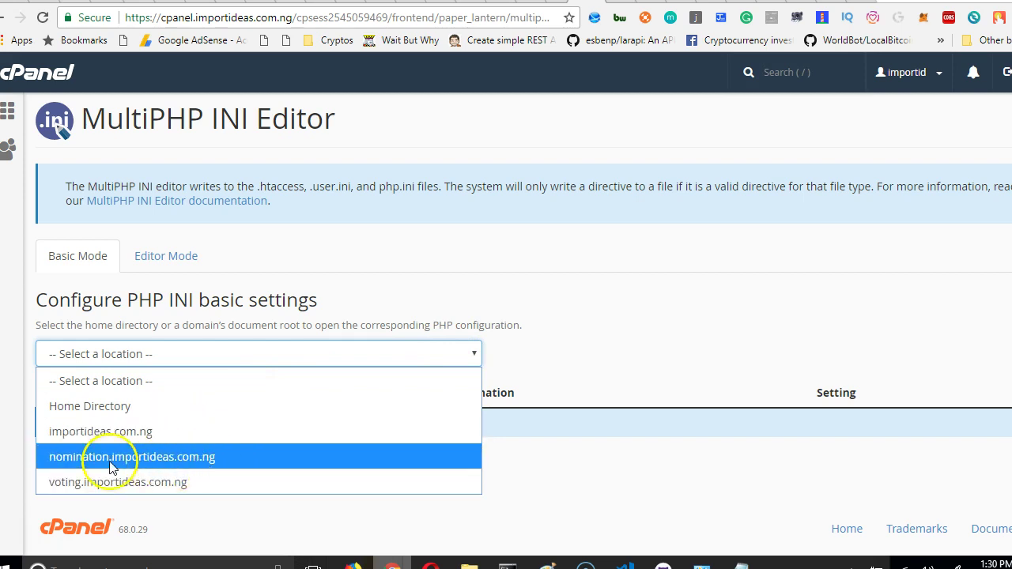
left_click(174, 465)
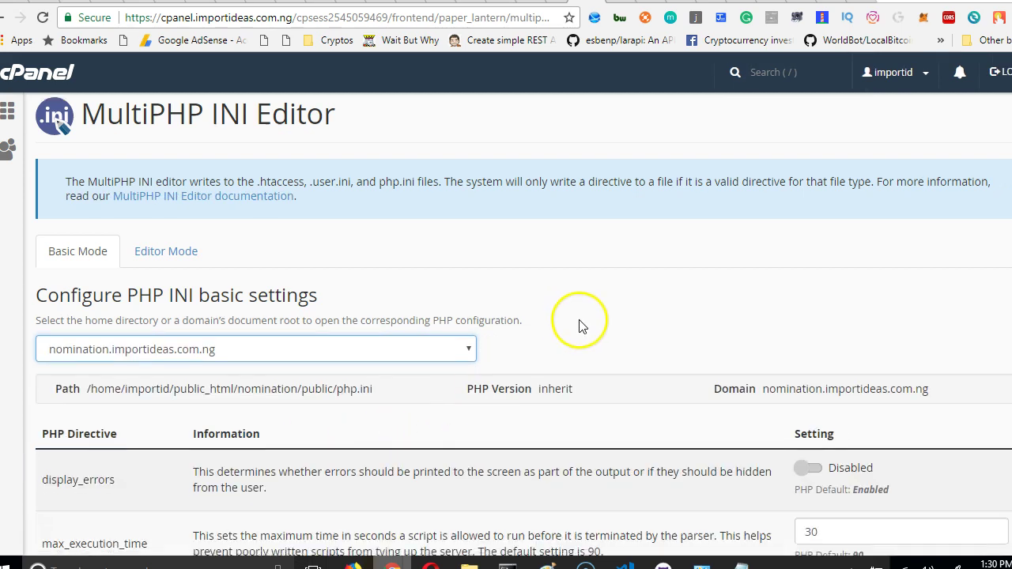
Set display_errors to Enabled and apply the PHP settings.
scroll(617, 277, "down", 4)
scroll(735, 231, "up", 1)
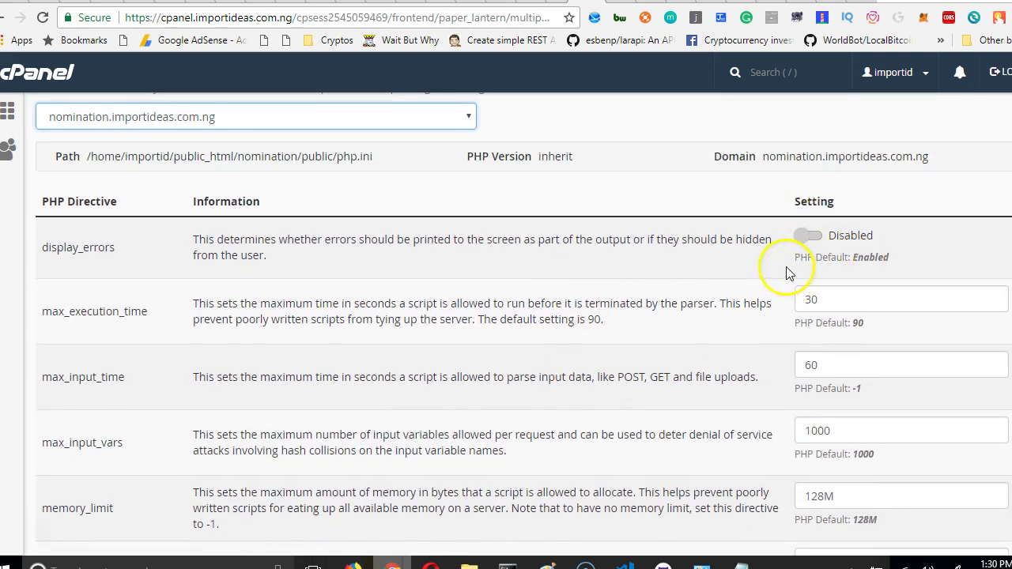
left_click(812, 235)
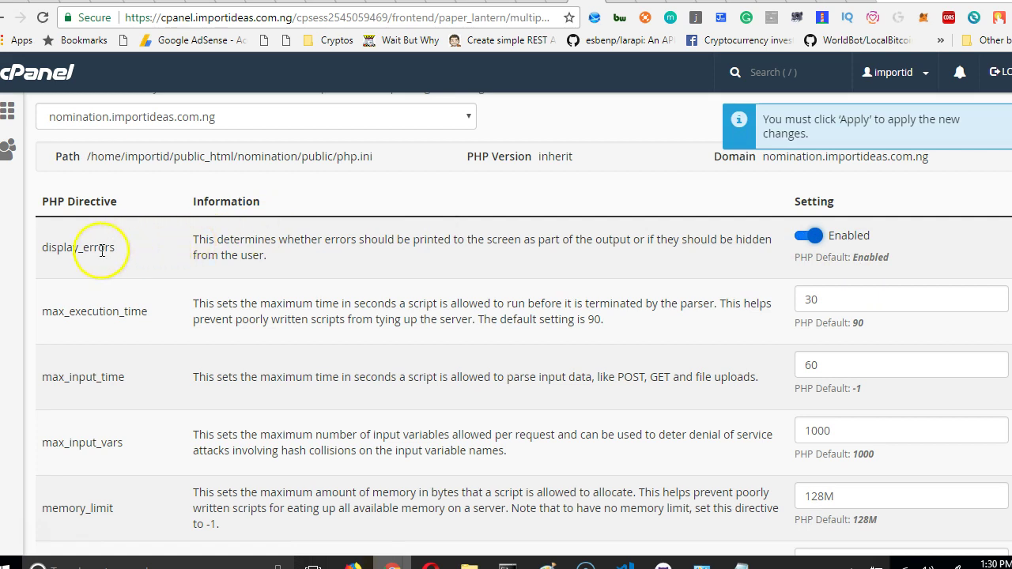
scroll(142, 301, "down", 5)
left_click(59, 485)
scroll(466, 340, "up", 2)
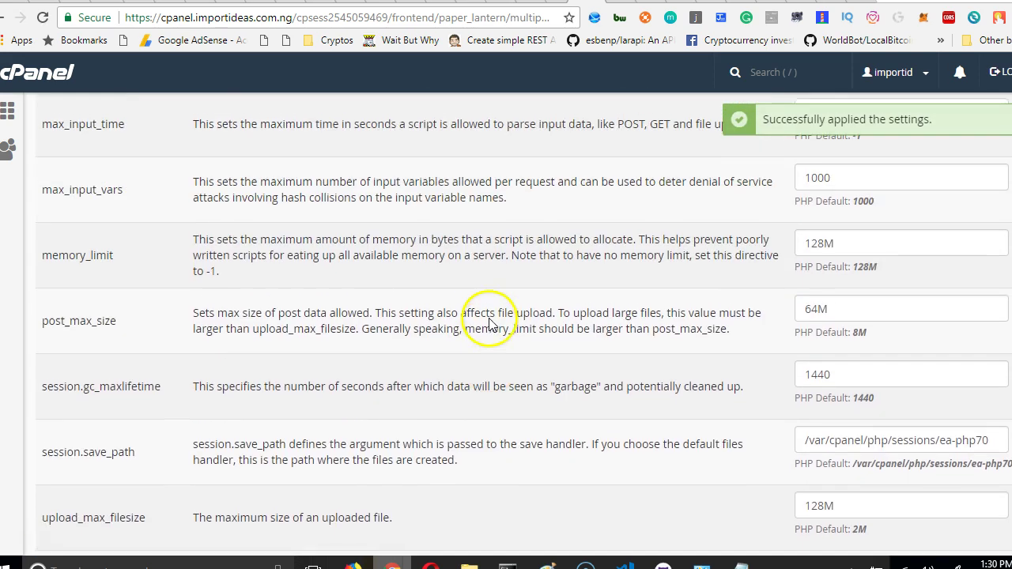
scroll(490, 324, "up", 1)
scroll(490, 265, "down", 3)
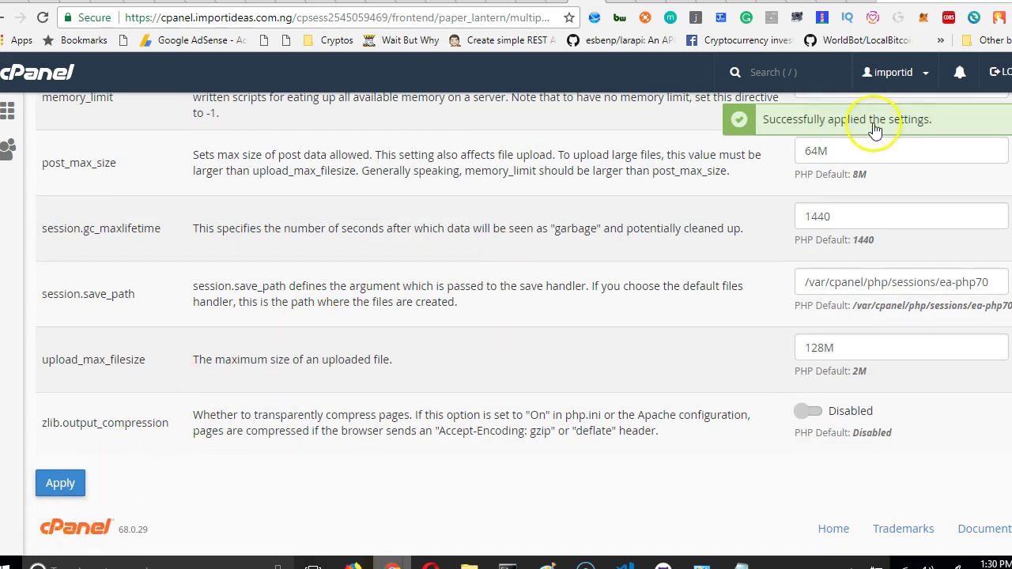
Reload the nomination site and highlight the Mbstring references in the fatal error trace.
key("ctrl+Tab")
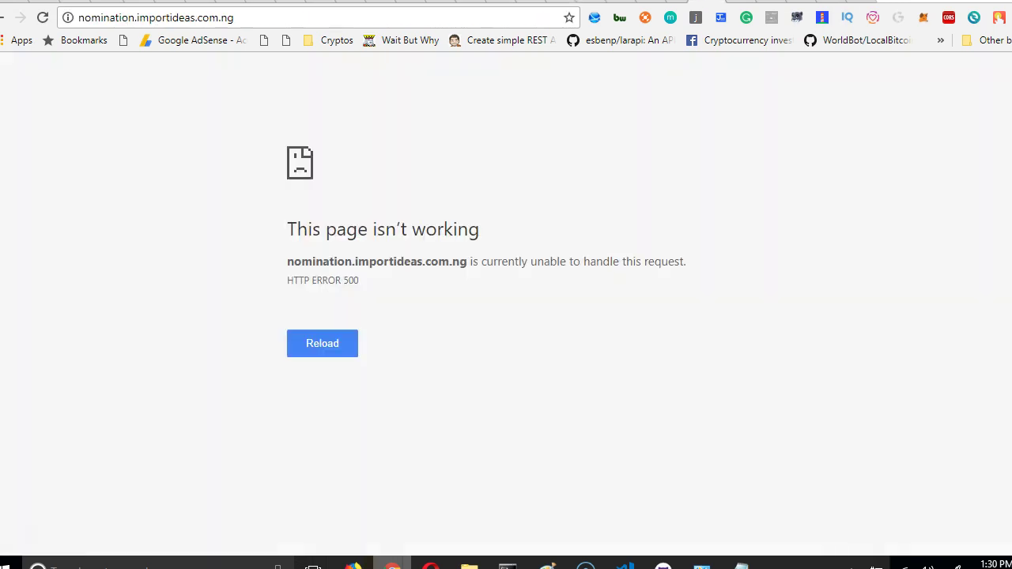
right_click(397, 143)
left_click(431, 192)
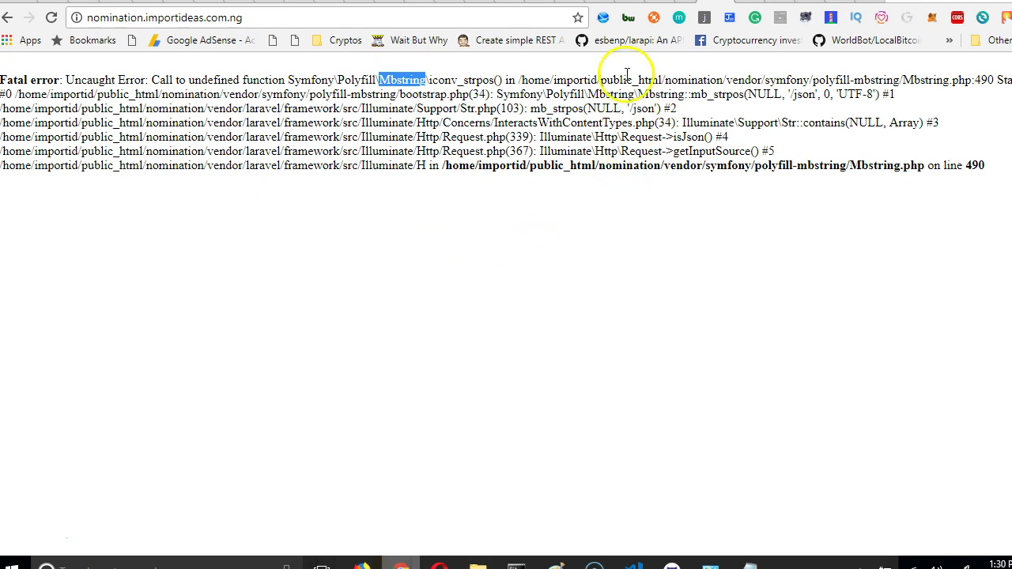
double_click(615, 94)
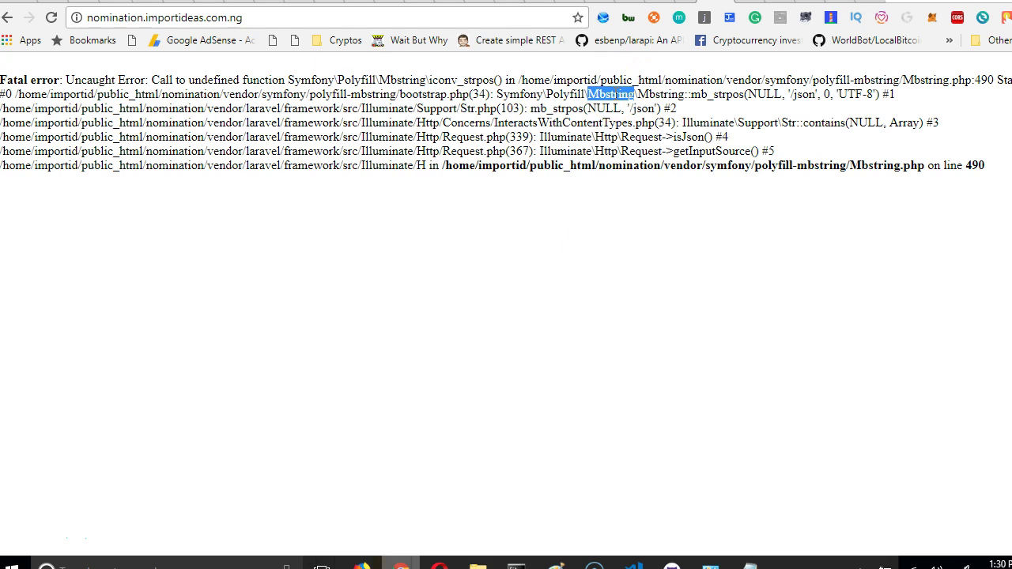
left_click_drag(546, 108, 531, 109)
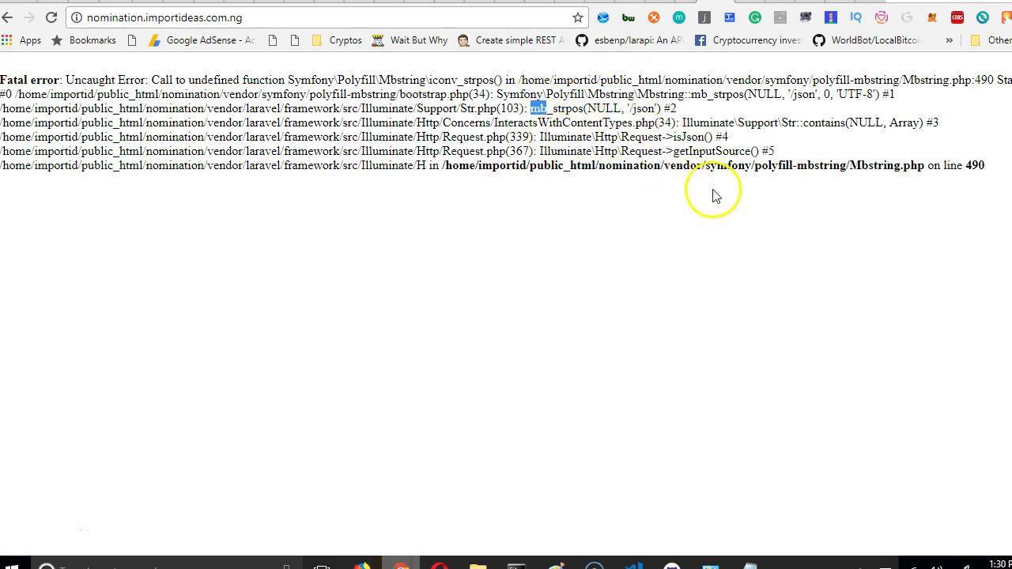
left_click_drag(900, 166, 849, 166)
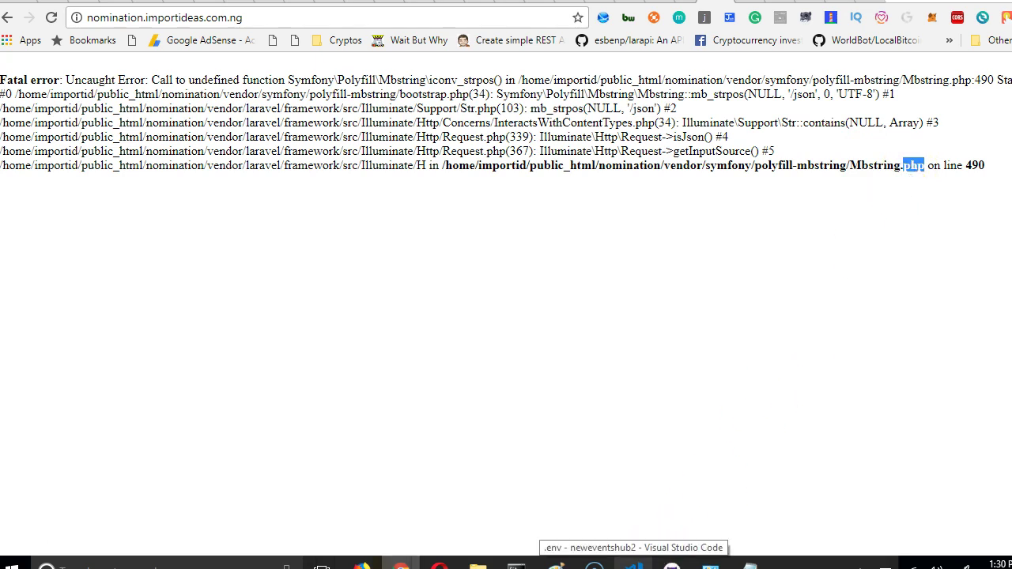
Bring up the open File Explorer windows from the taskbar.
left_click(632, 563)
left_click(632, 563)
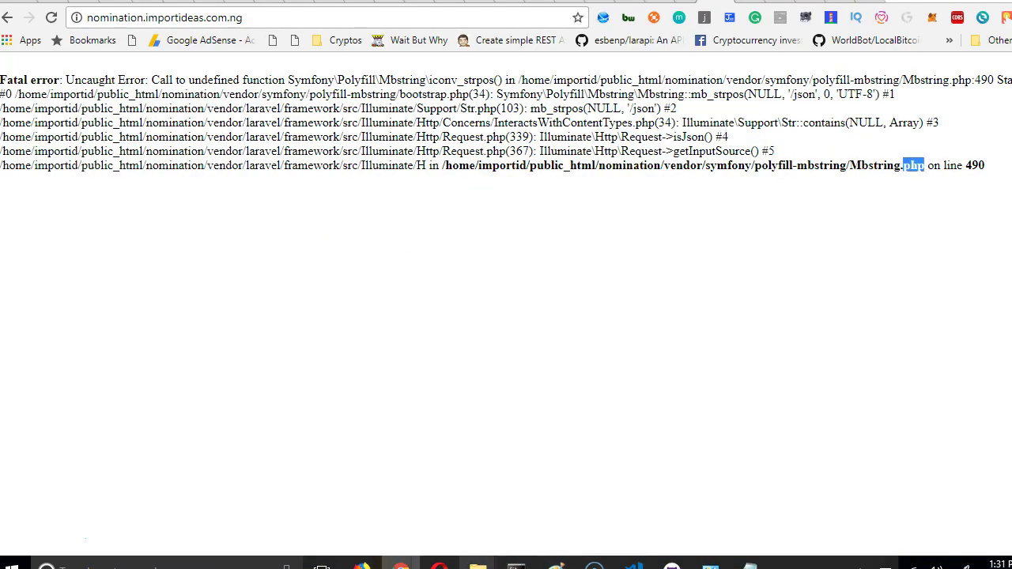
left_click(477, 562)
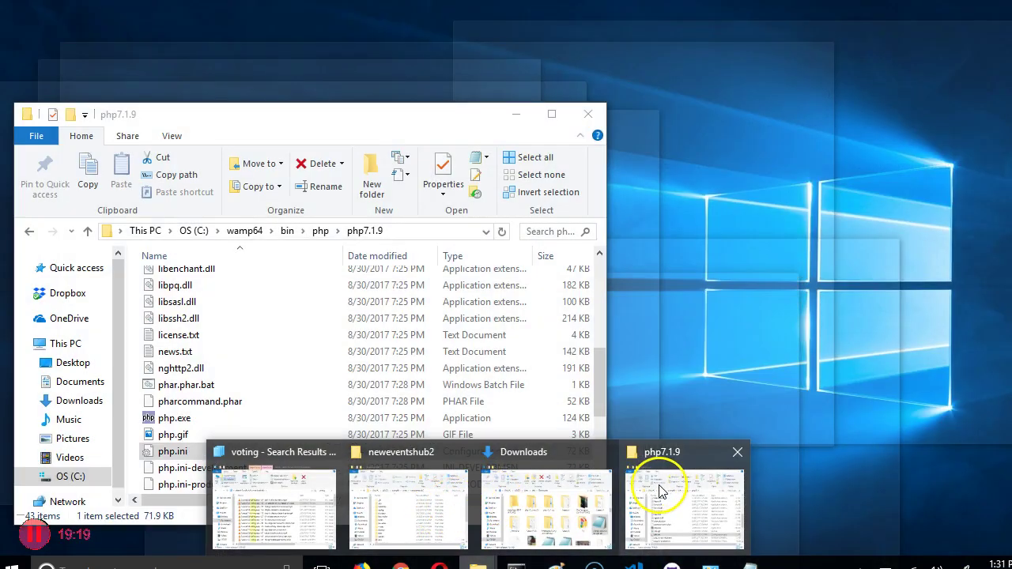
Browse to C:\wamp64\bin\php\php7.0.23 and open its php.ini in Notepad.
left_click(637, 508)
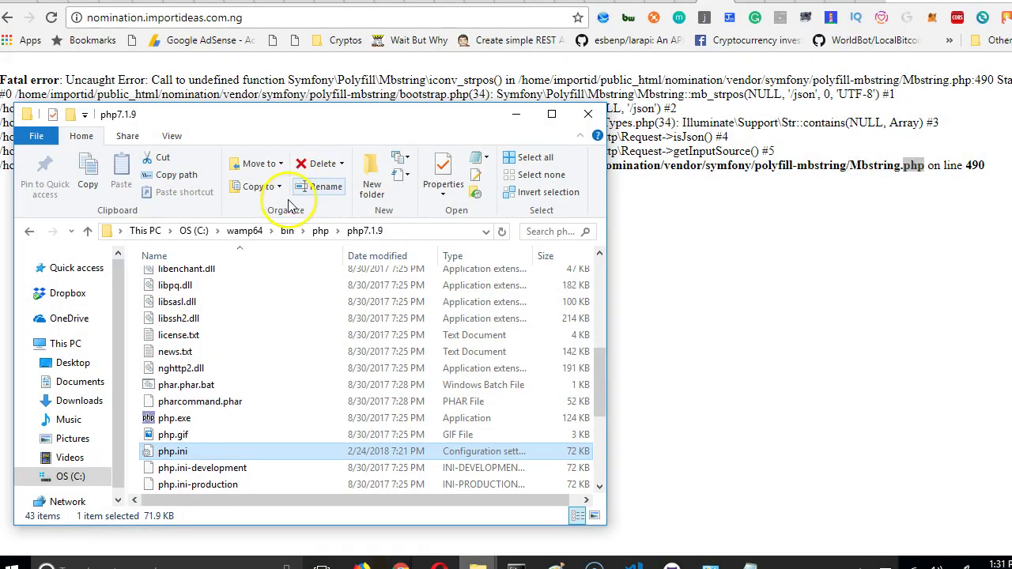
left_click(246, 231)
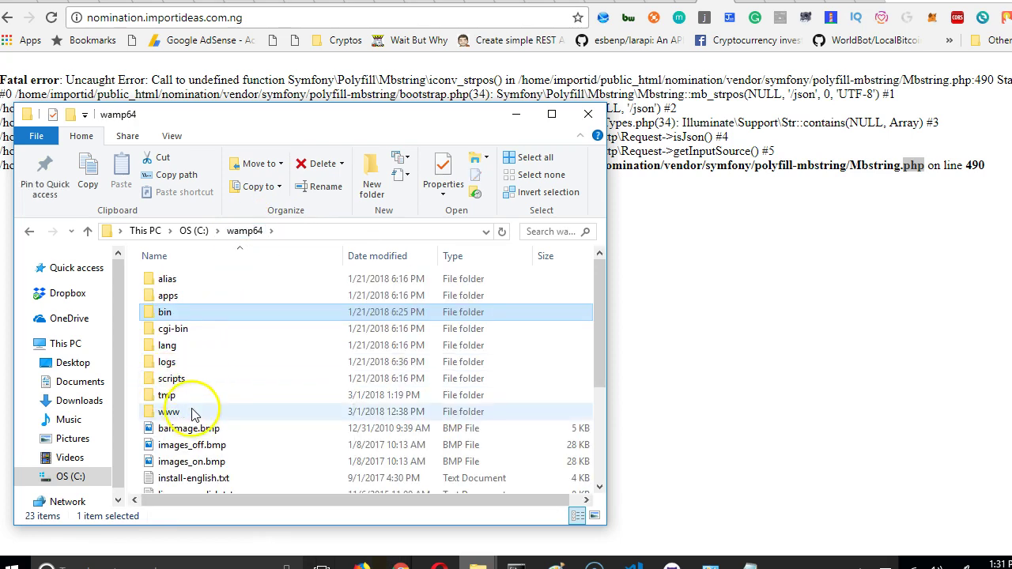
left_click(194, 413)
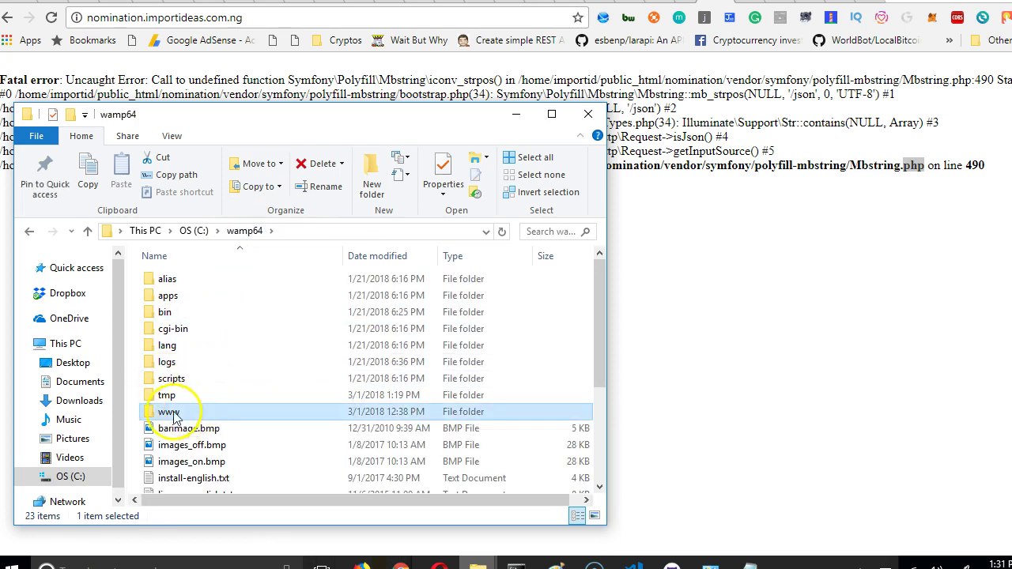
left_click(182, 315)
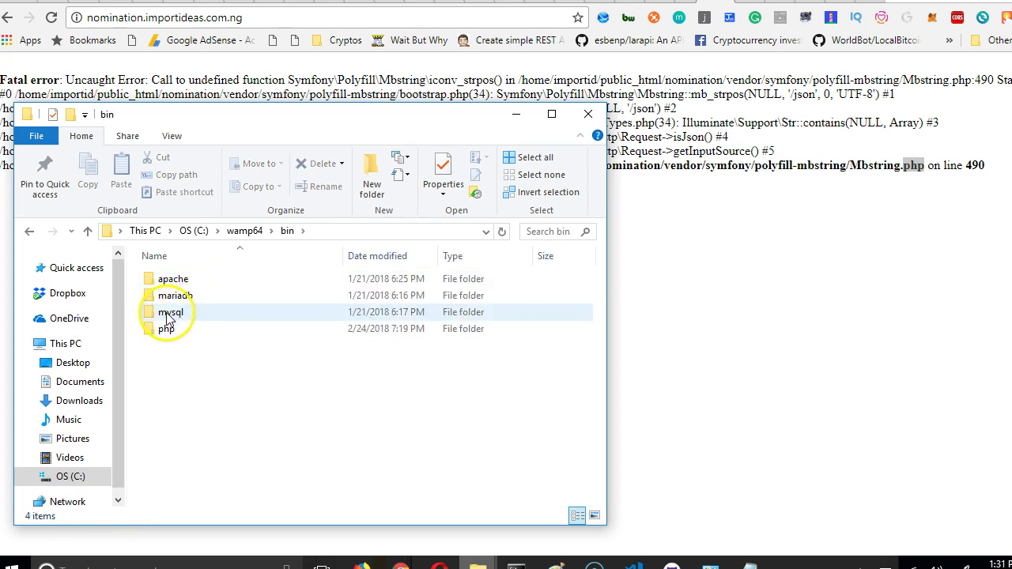
left_click(182, 329)
double_click(182, 329)
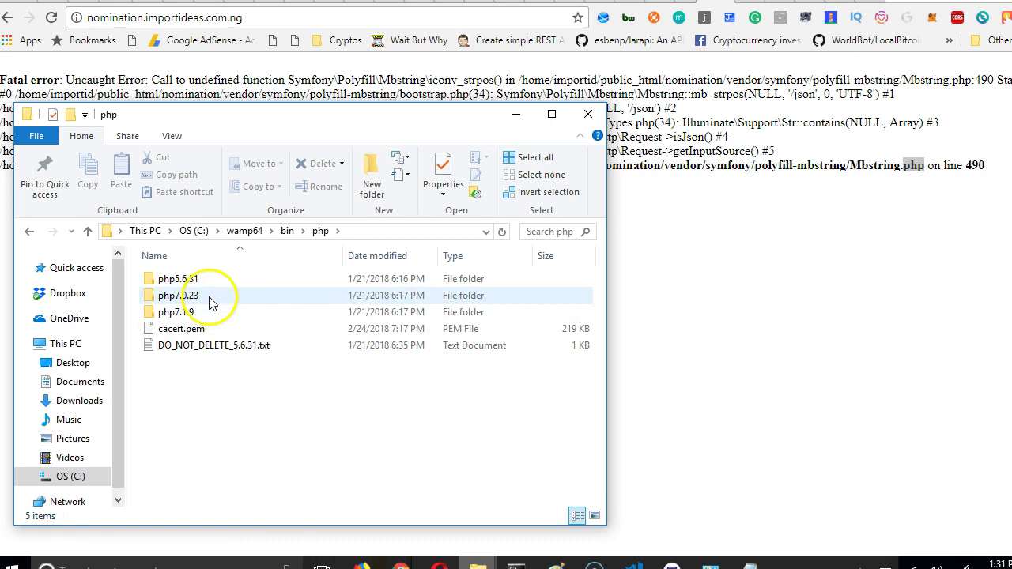
left_click(210, 298)
double_click(210, 298)
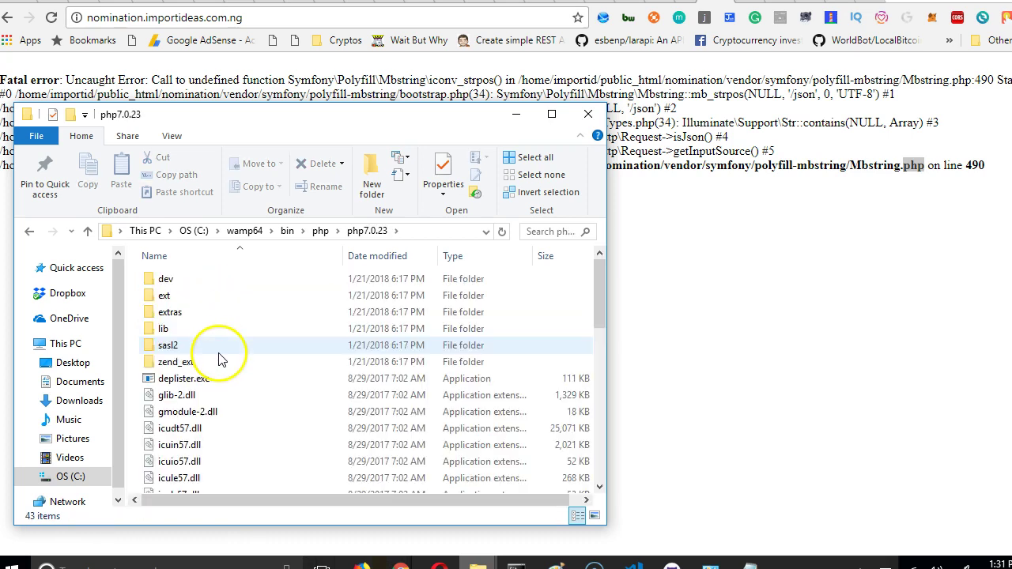
scroll(229, 332, "down", 4)
scroll(207, 423, "down", 2)
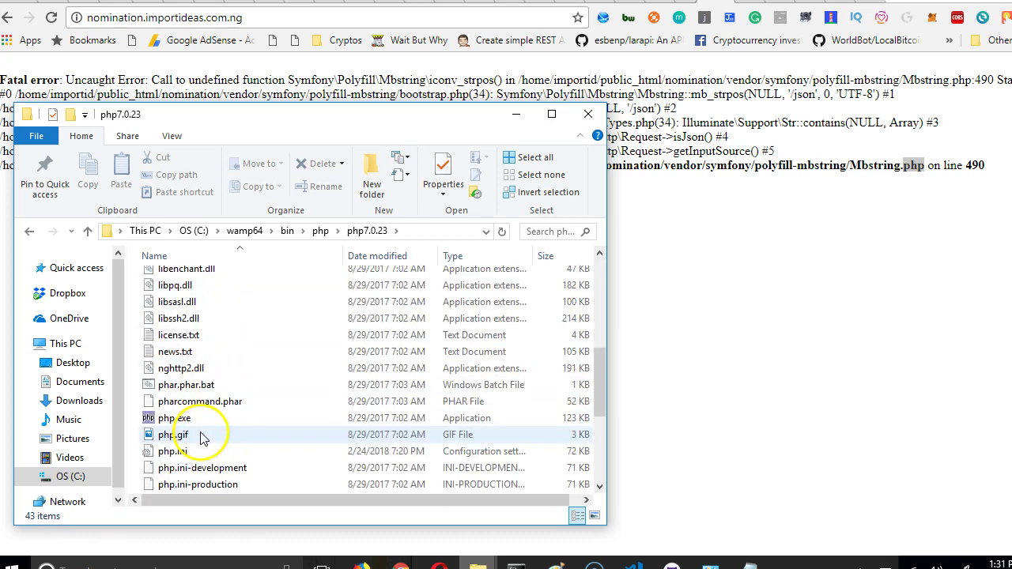
double_click(187, 454)
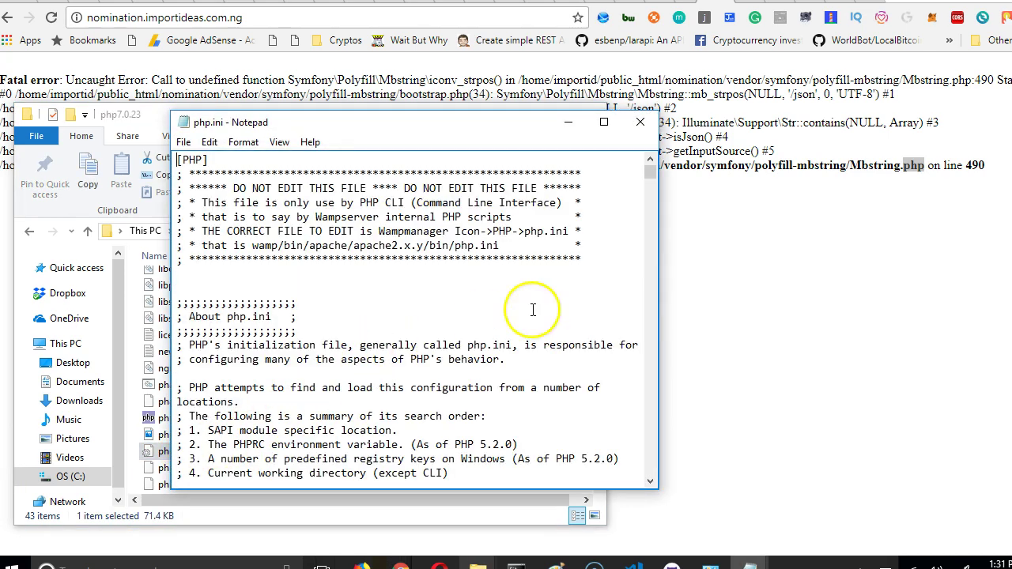
Widen the Notepad window and search php.ini for mbstring.dll.
left_click_drag(658, 284, 880, 280)
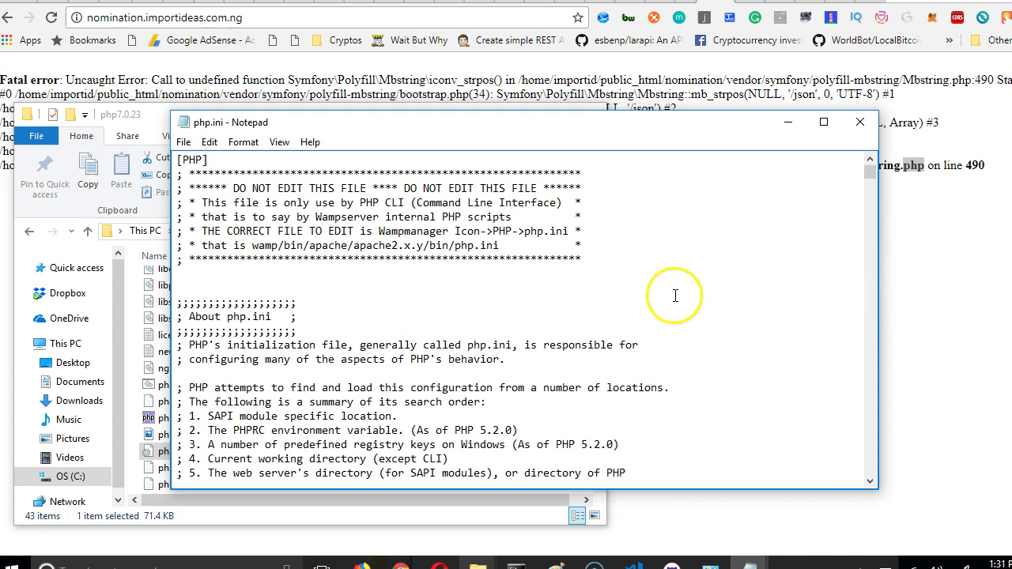
scroll(672, 232, "down", 12)
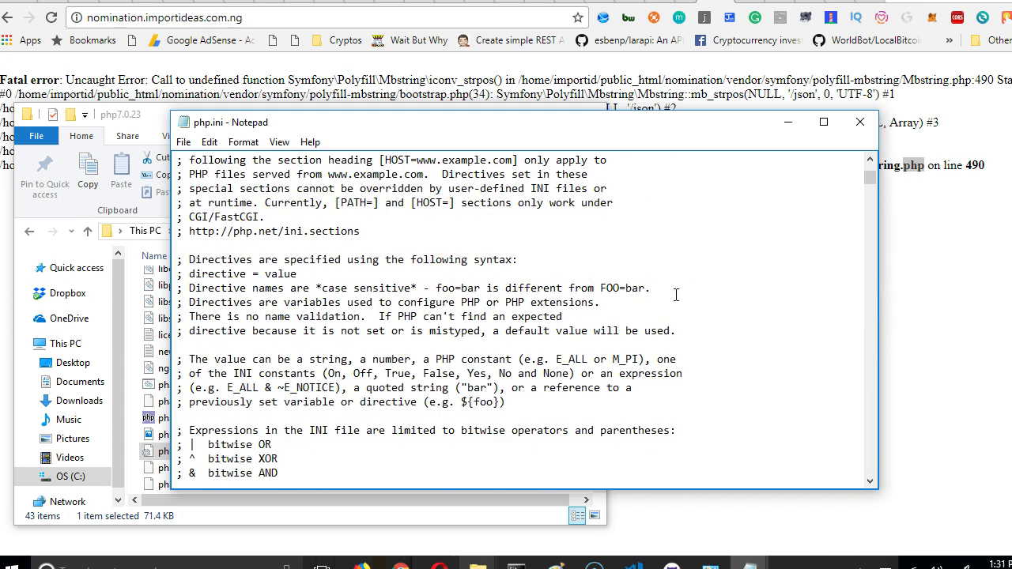
scroll(675, 294, "down", 6)
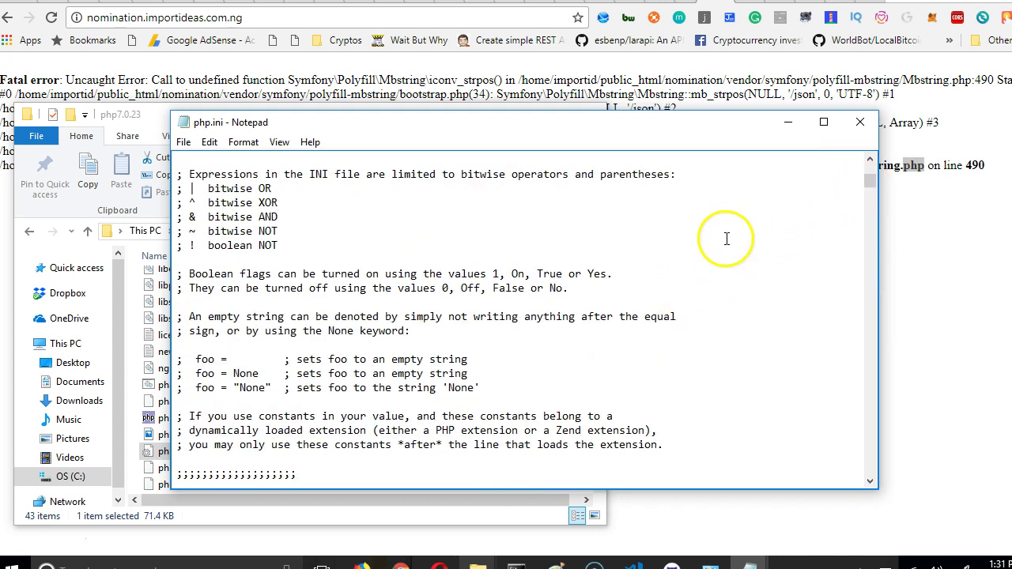
scroll(726, 239, "down", 12)
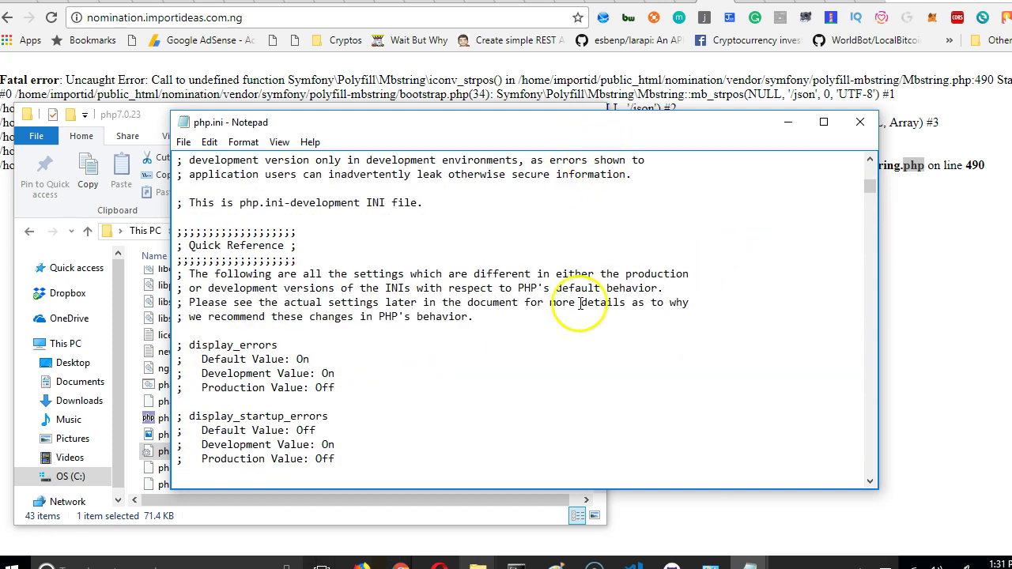
type("f")
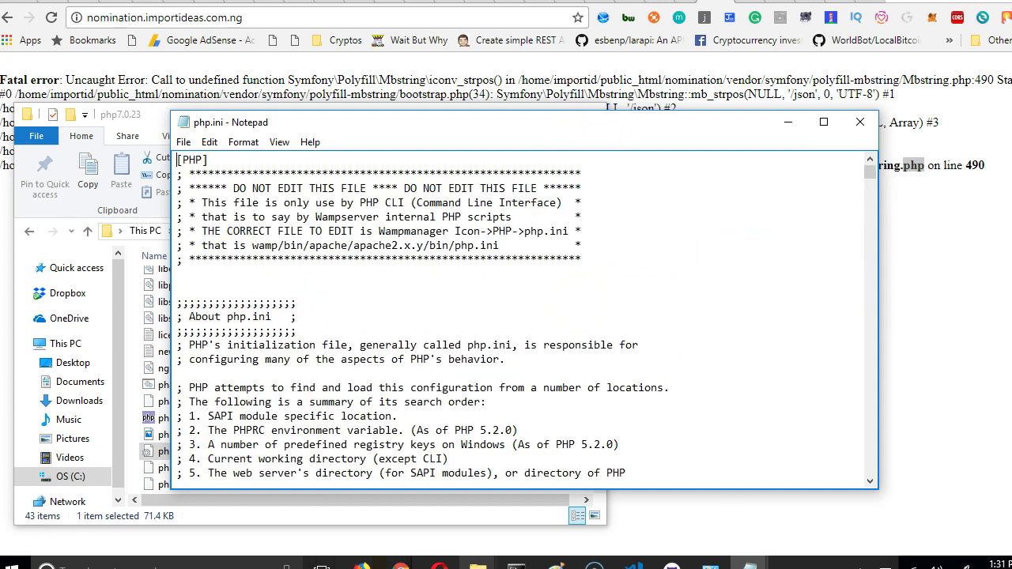
key("ctrl+f")
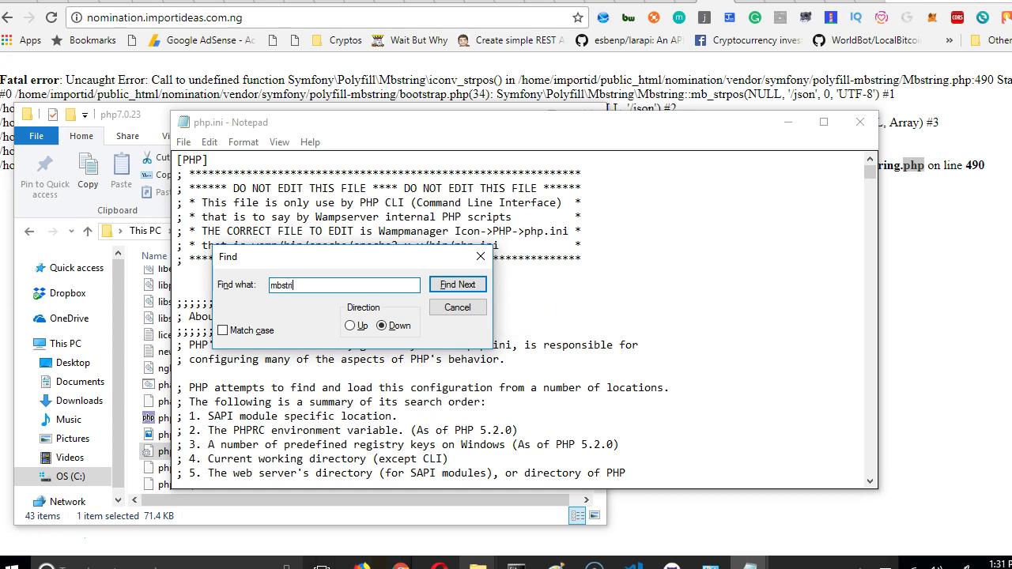
key("Return")
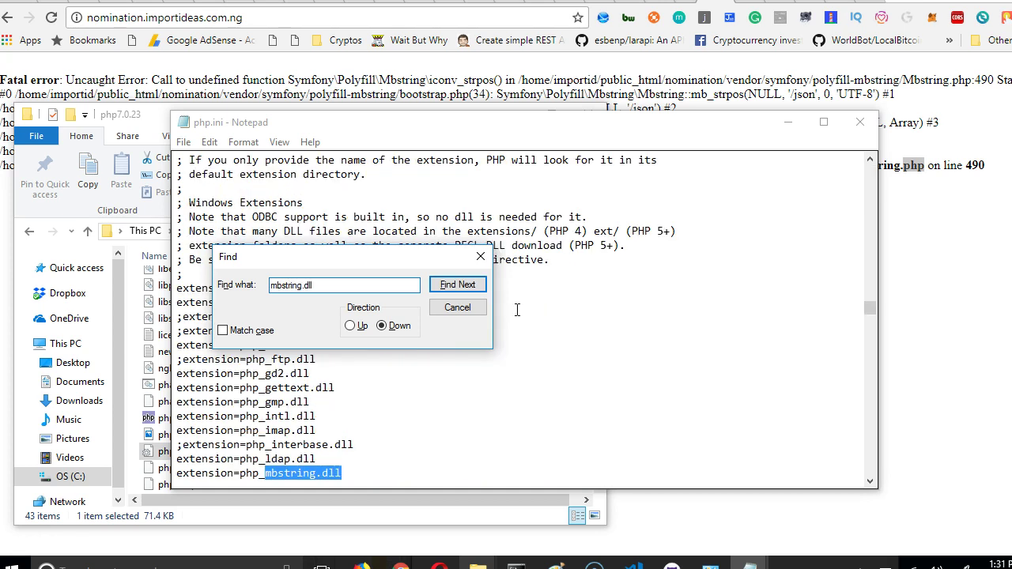
left_click(480, 257)
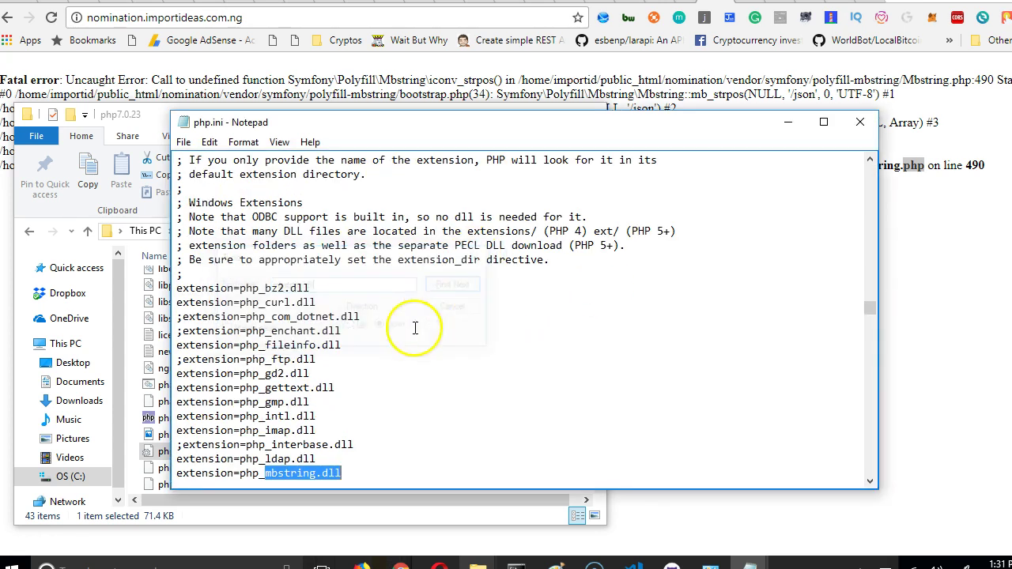
Inspect the extension=php_mbstring.dll line, confirming it has no disabling semicolon.
scroll(380, 348, "down", 2)
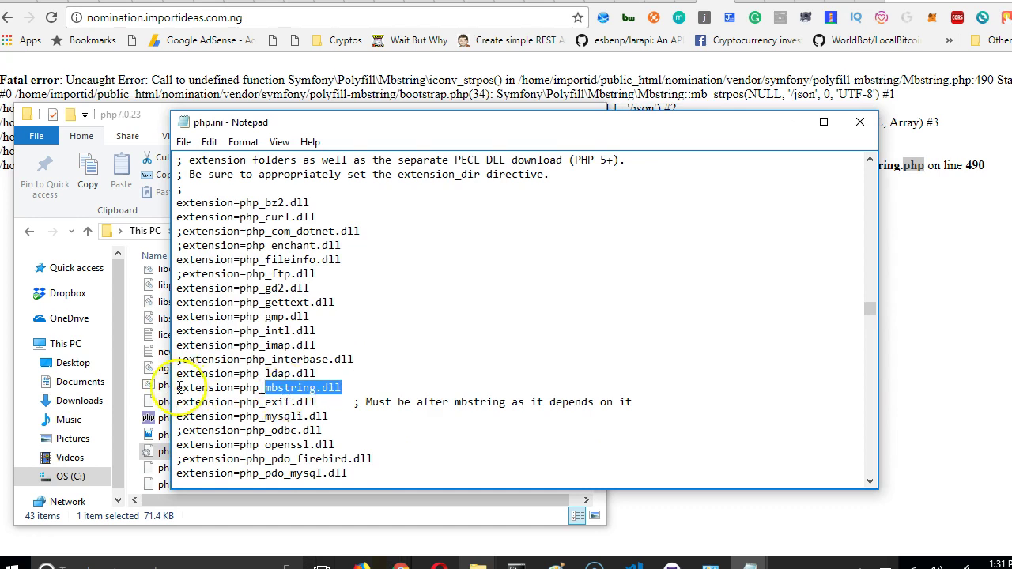
left_click_drag(181, 359, 176, 359)
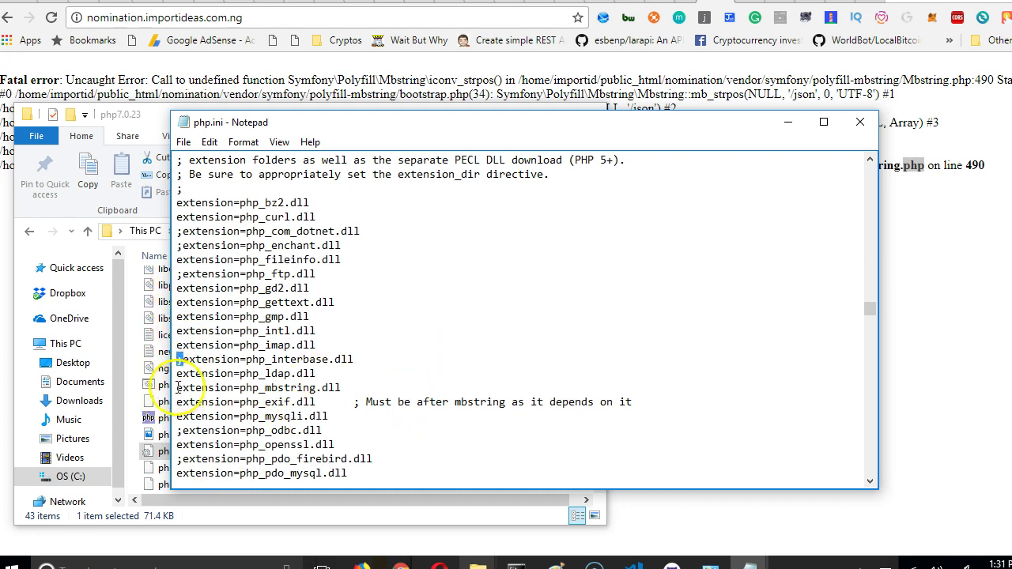
left_click(180, 389)
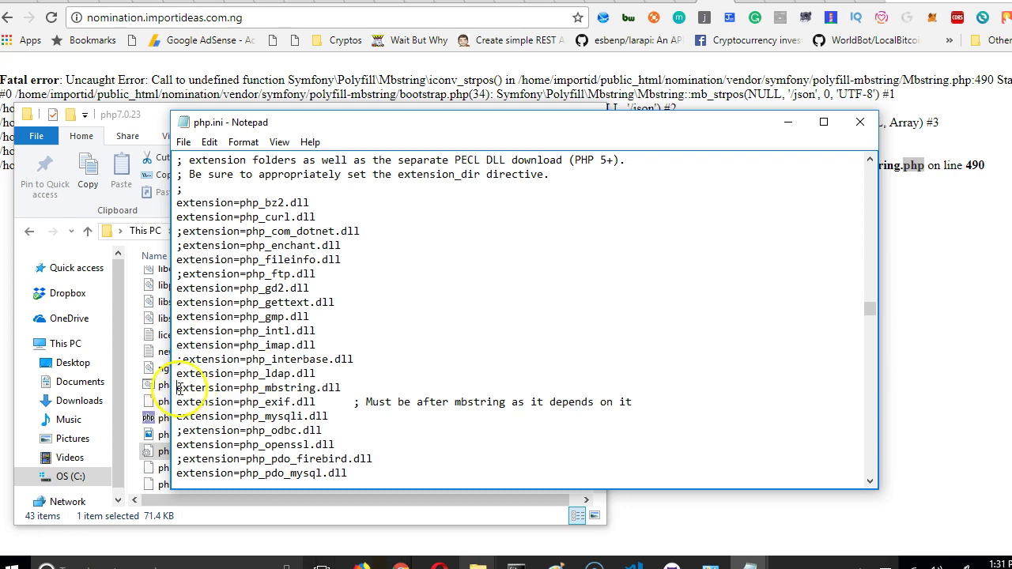
left_click_drag(342, 388, 178, 390)
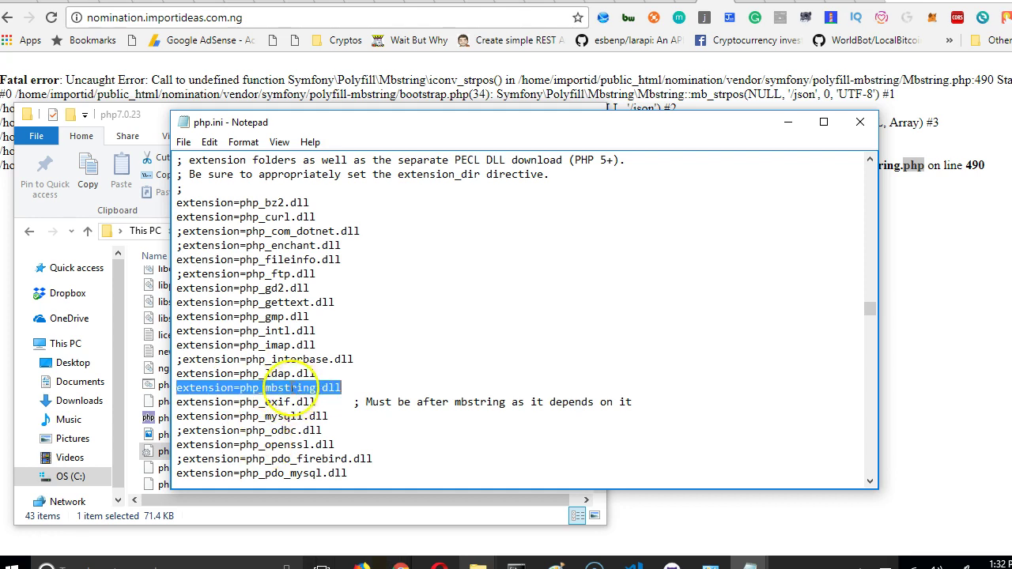
left_click(293, 388)
left_click_drag(293, 387, 225, 401)
left_click(273, 401)
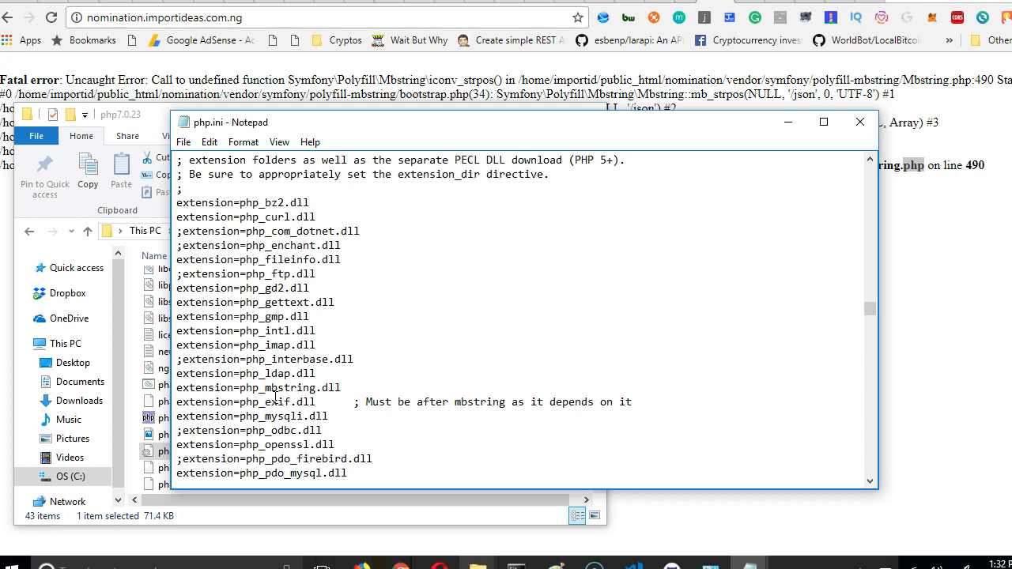
double_click(292, 389)
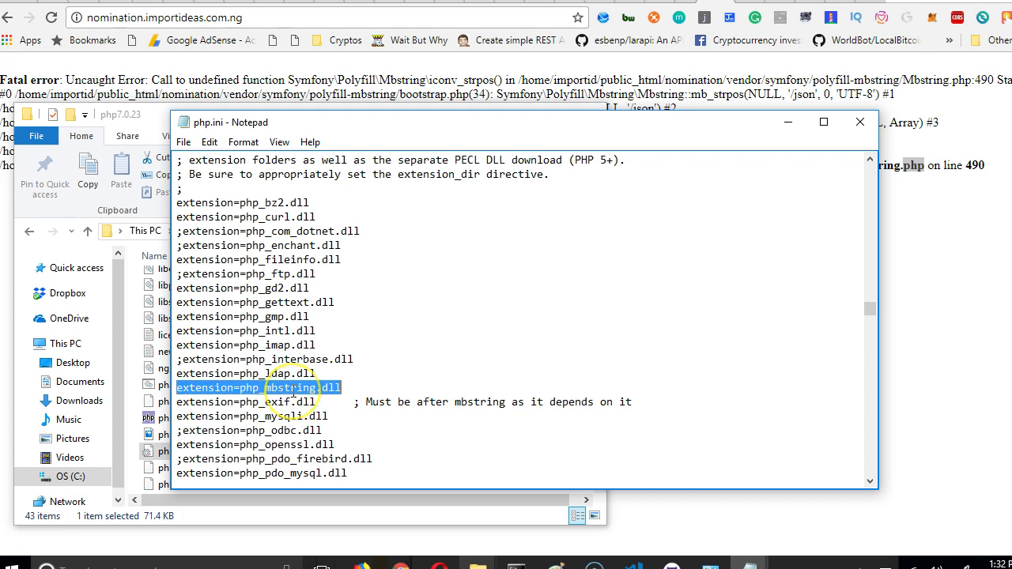